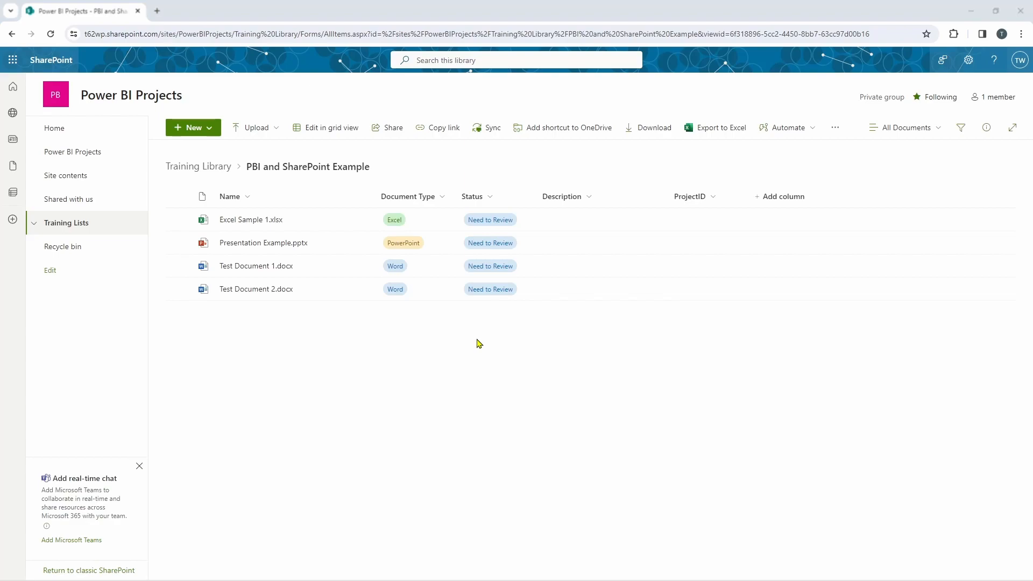
key("alt+Tab")
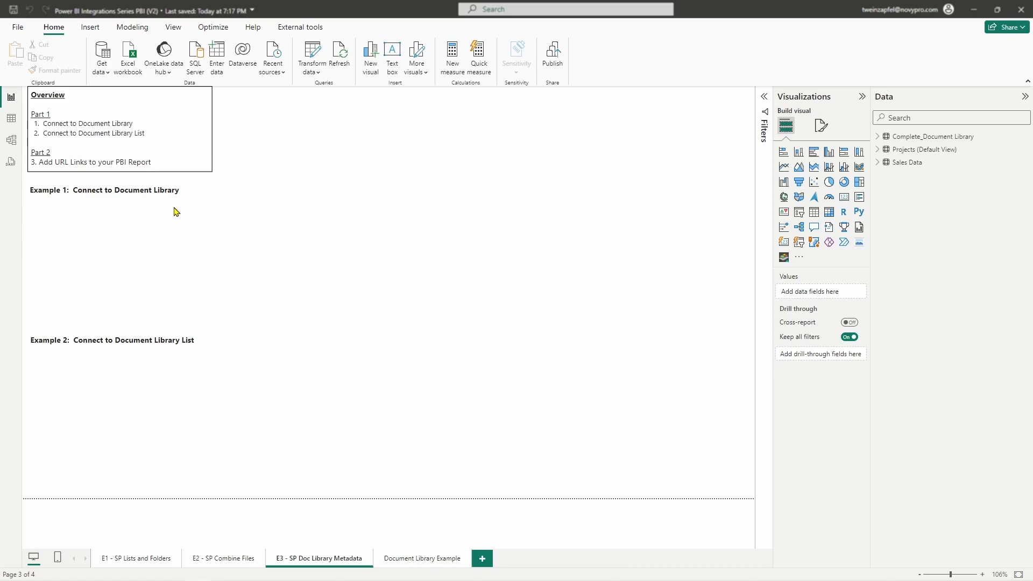
left_click(107, 74)
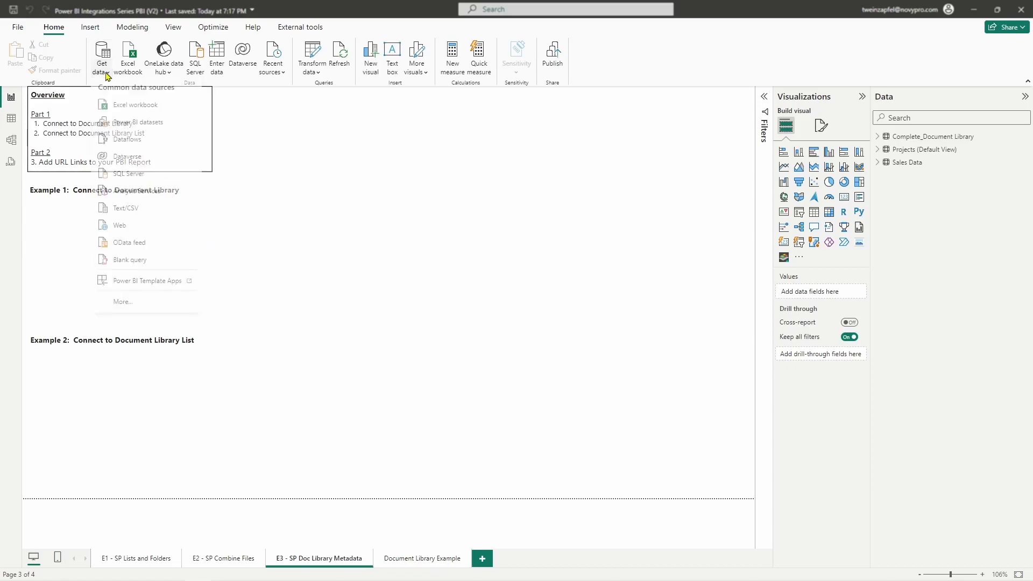
left_click(276, 166)
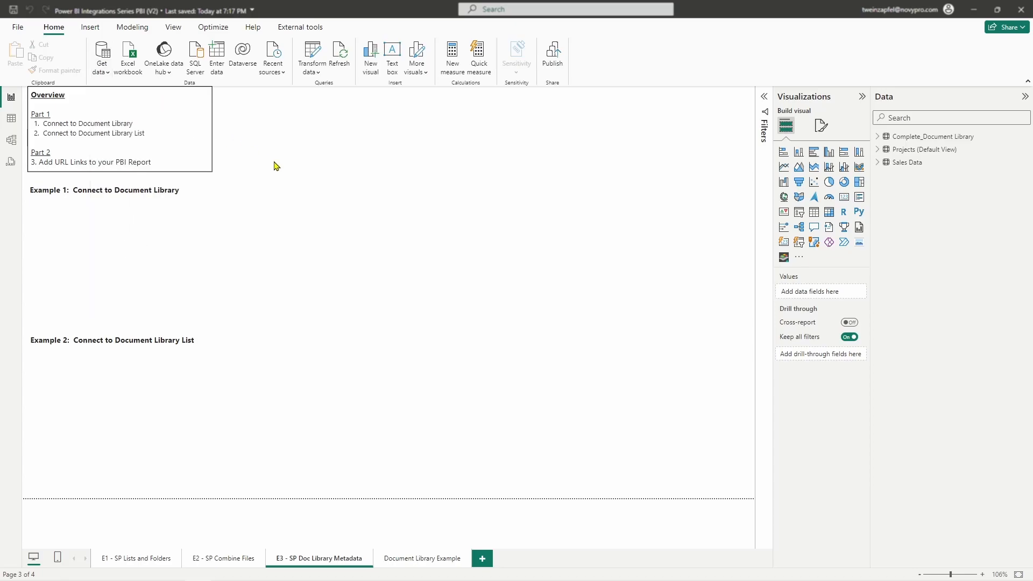
key("alt+Tab")
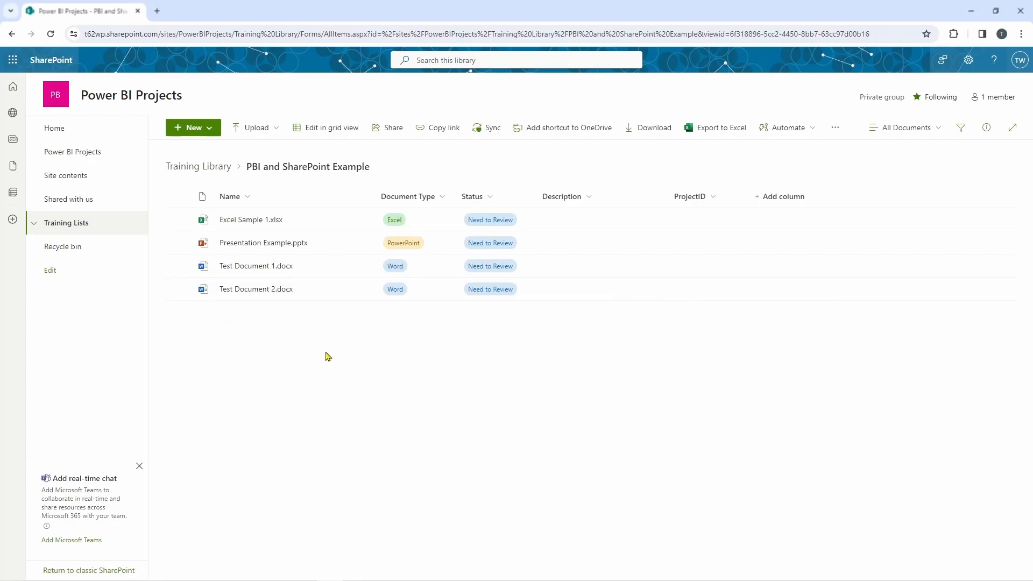
Step: Switch to Power BI Desktop and start a new data connection with the SharePoint folder connector
key("alt+Tab")
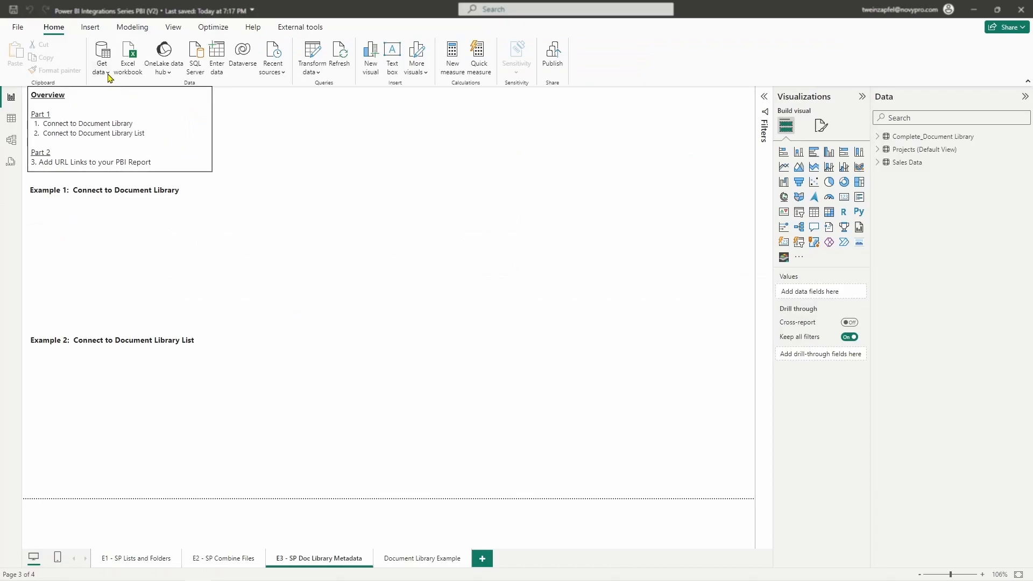
left_click(107, 76)
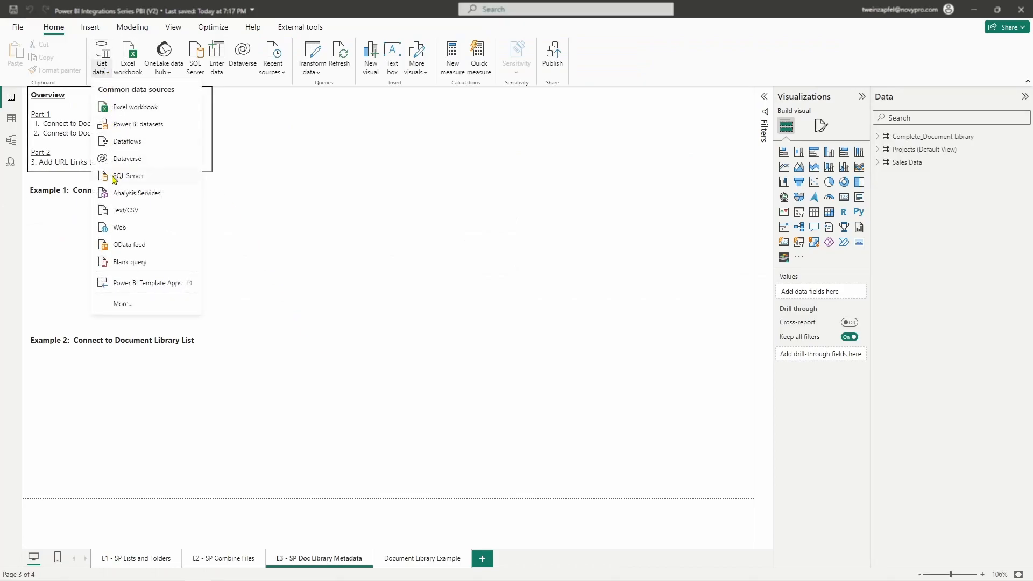
left_click(123, 304)
type("Sharepoint")
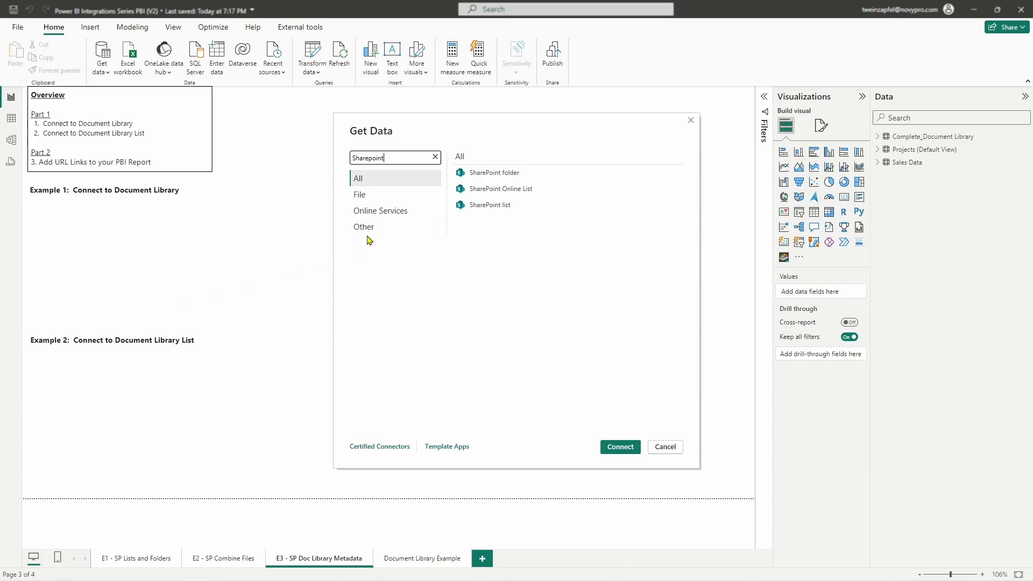
left_click(497, 174)
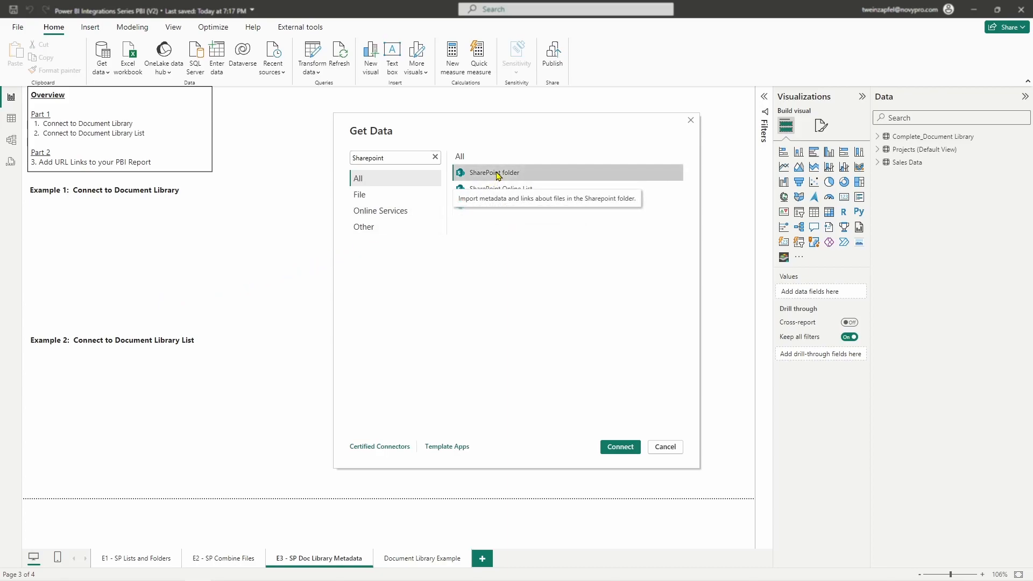
left_click(619, 446)
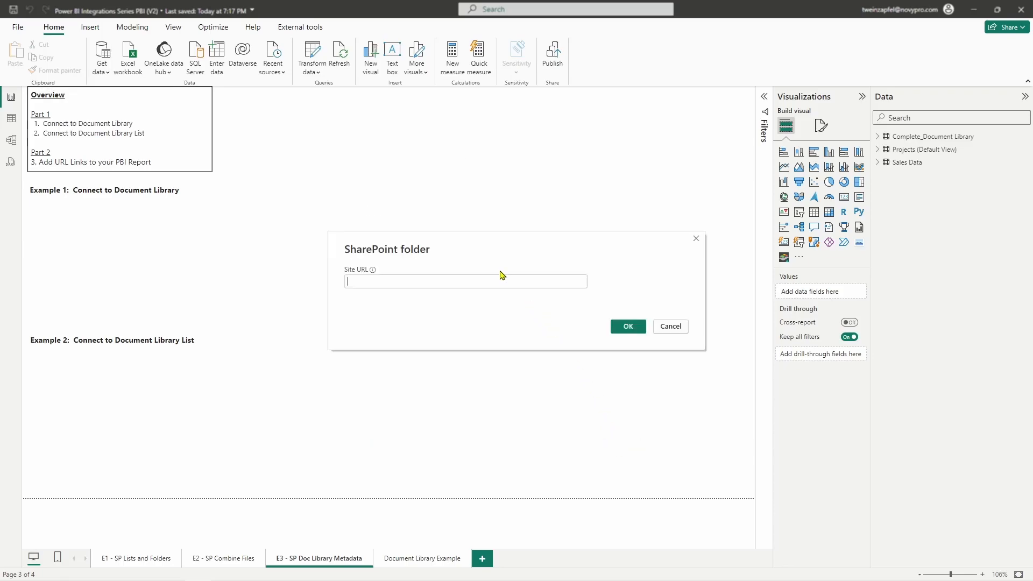
type("https://t62wp.sharepoint.com/sites/PowerBIProjects/")
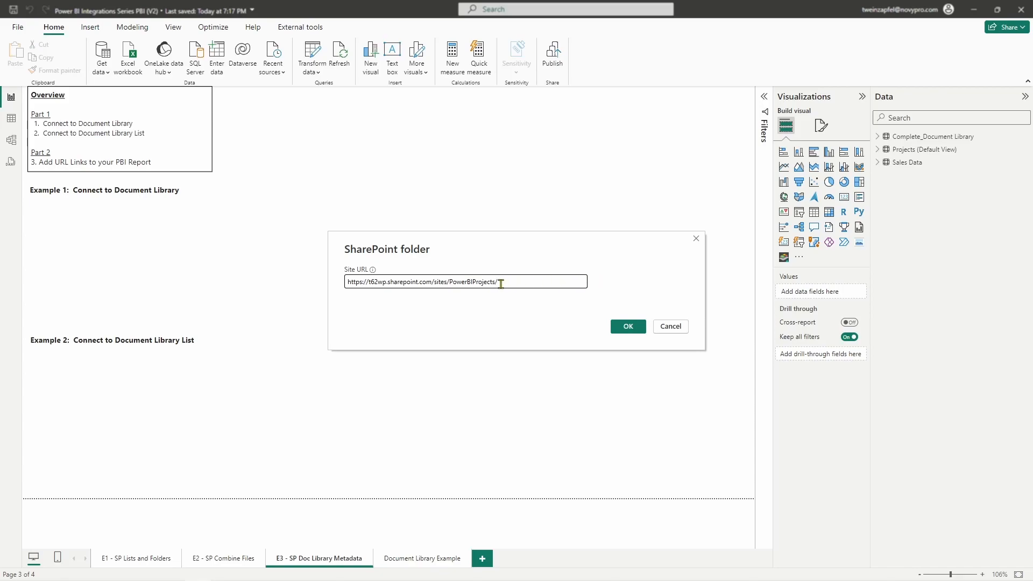
left_click_drag(495, 282, 512, 287)
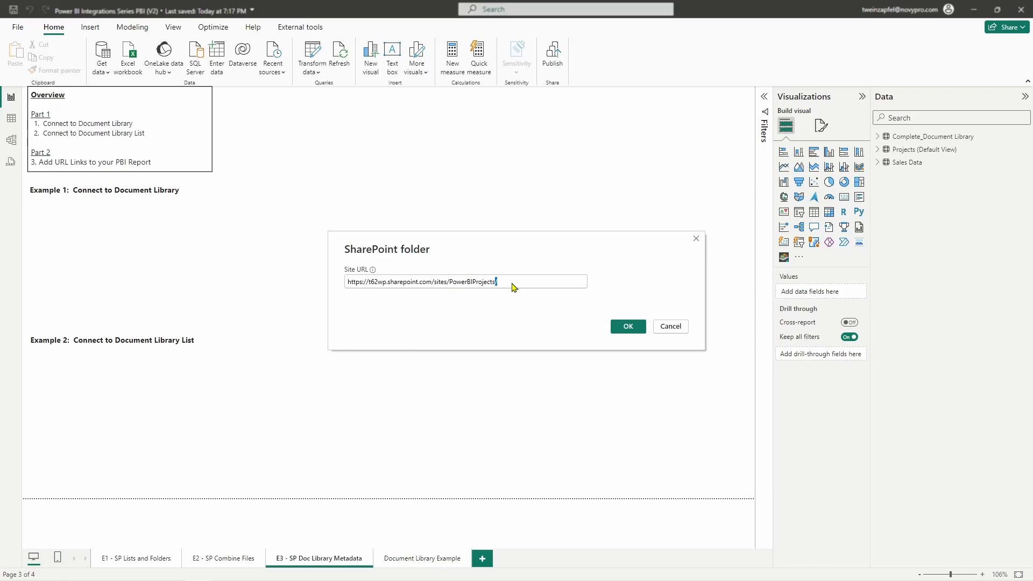
left_click(519, 302)
left_click(628, 327)
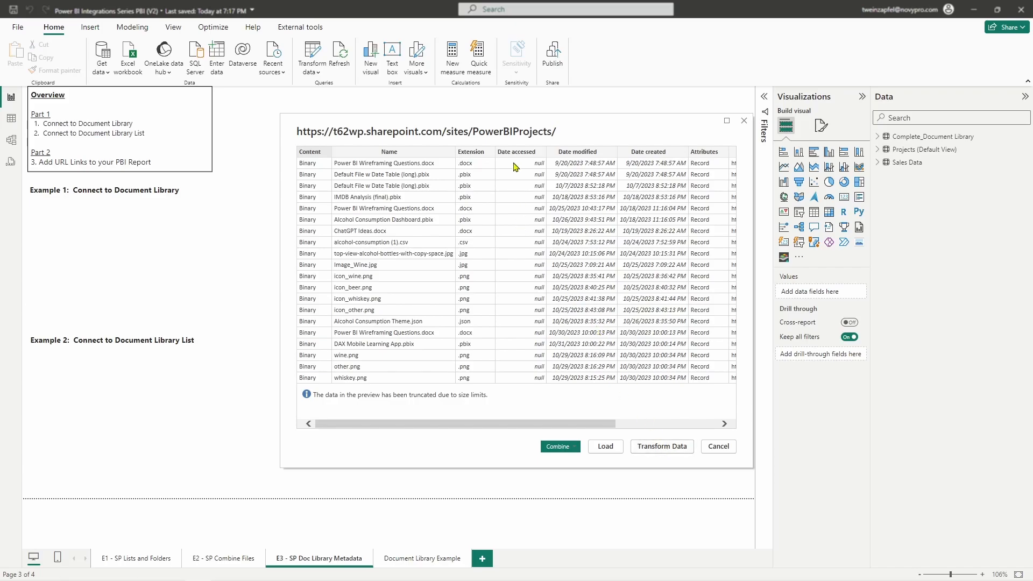
left_click(665, 450)
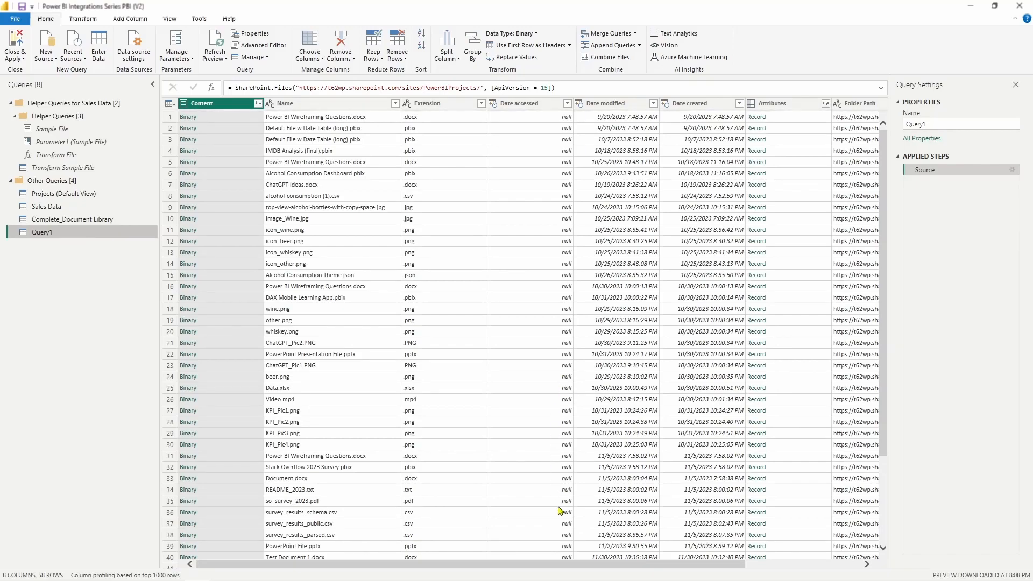
Step: Filter the Folder Path column to only the Training Library/Project Documents/ folder
left_click_drag(588, 568, 708, 573)
left_click(872, 104)
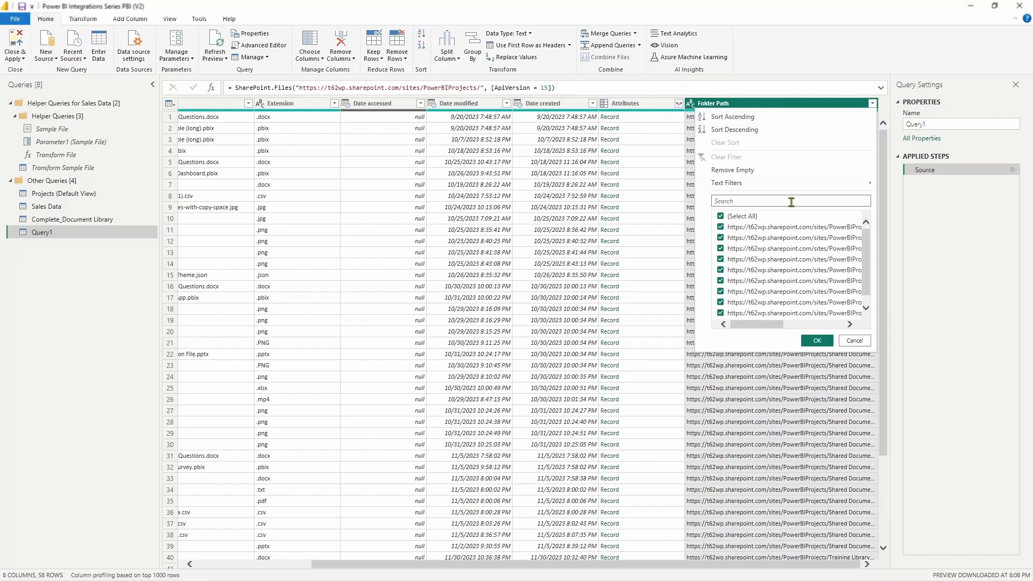
left_click(730, 217)
left_click_drag(733, 327, 825, 328)
scroll(809, 237, "down", 1)
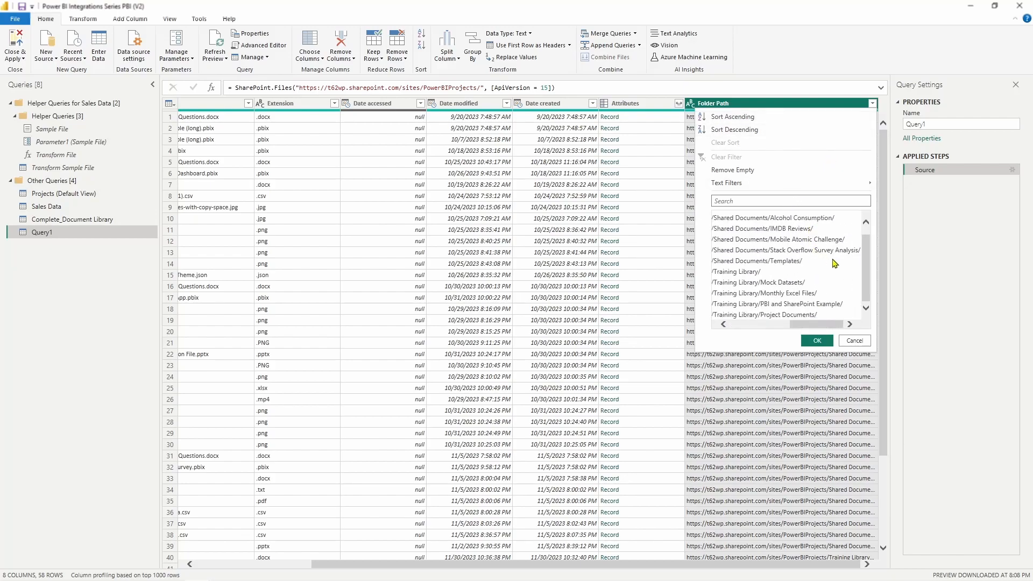
left_click_drag(815, 327, 737, 326)
left_click(721, 314)
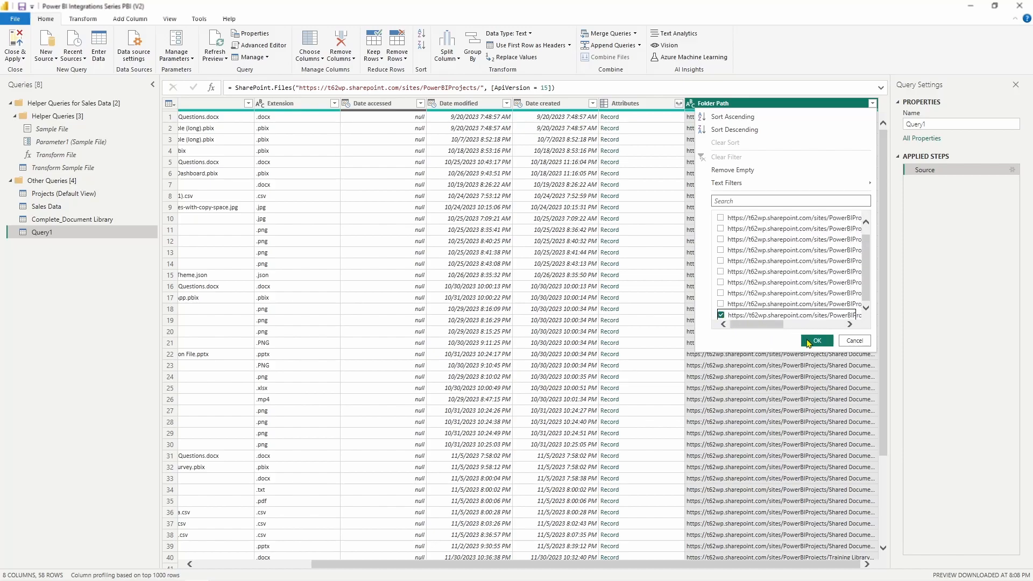
left_click(817, 341)
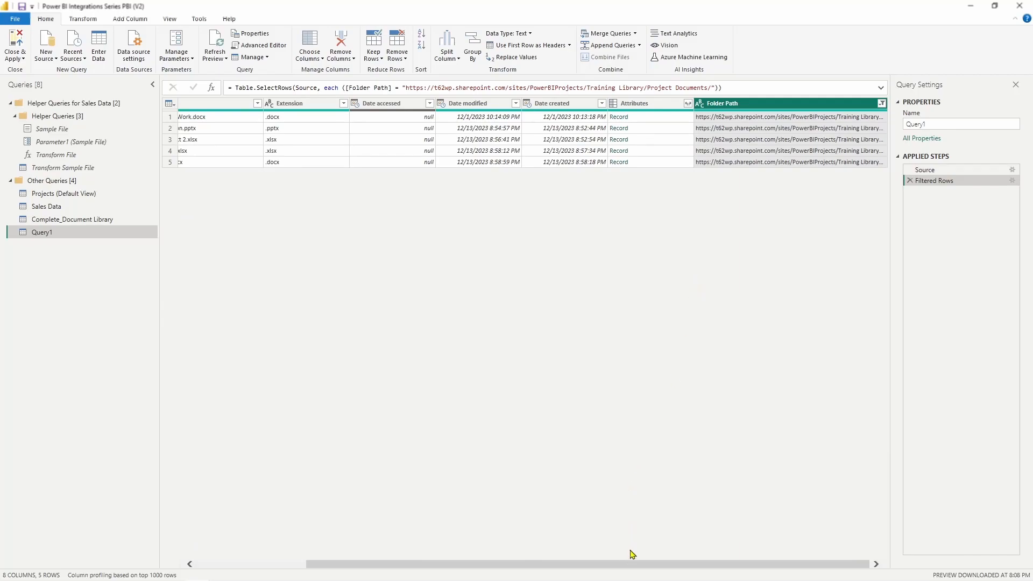
Step: Remove the Content column from the filtered file list
left_click_drag(640, 566, 508, 564)
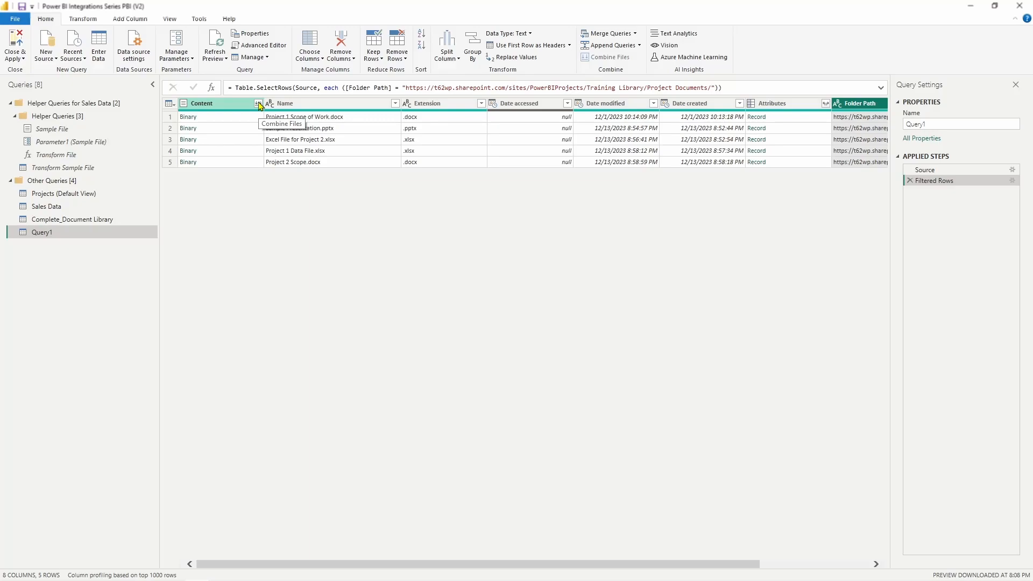
left_click(226, 109)
right_click(226, 110)
left_click(254, 126)
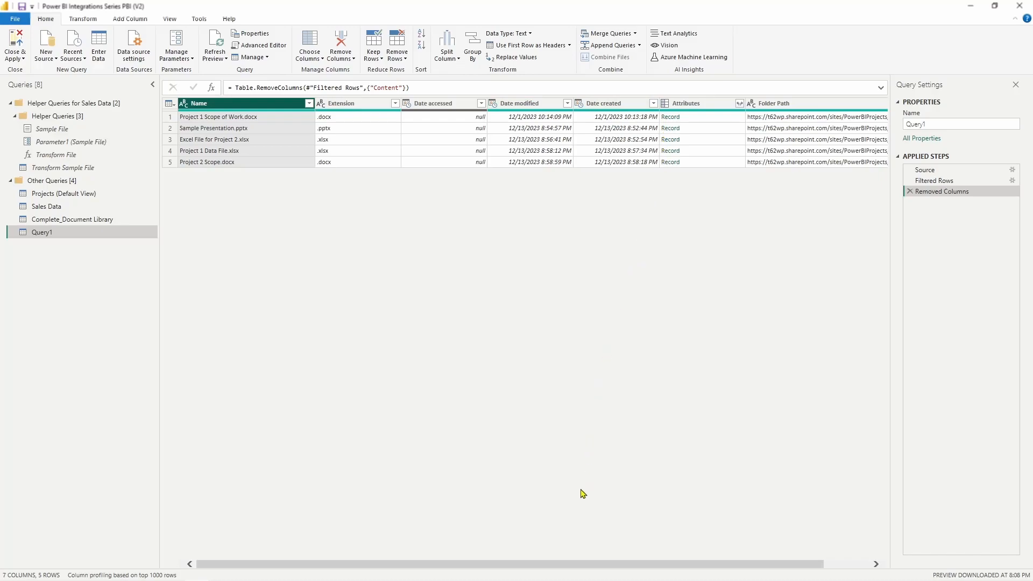
Step: Preview the Attributes record of the first file and enlarge the preview area to read its details
left_click_drag(587, 566, 591, 568)
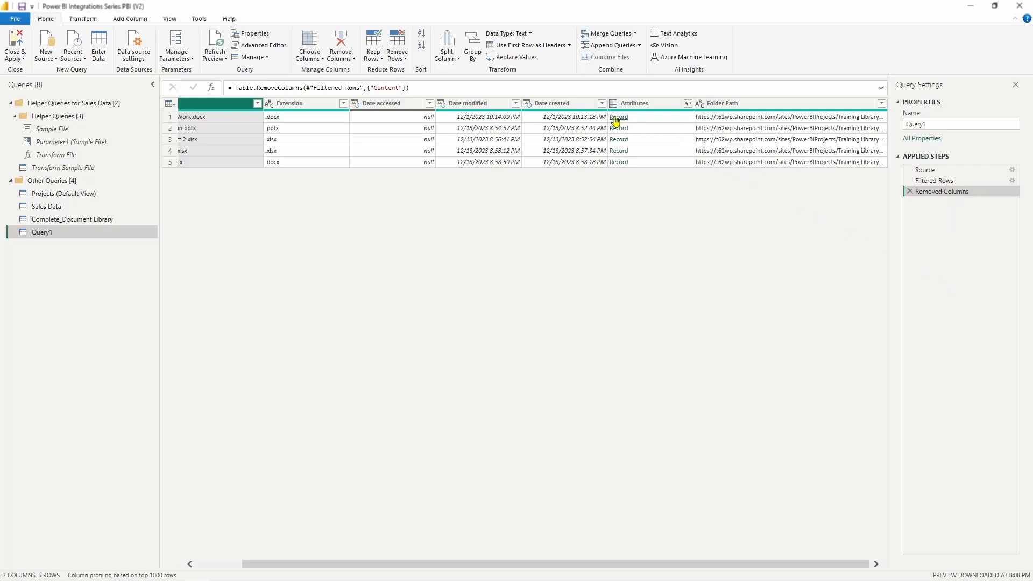
left_click(667, 119)
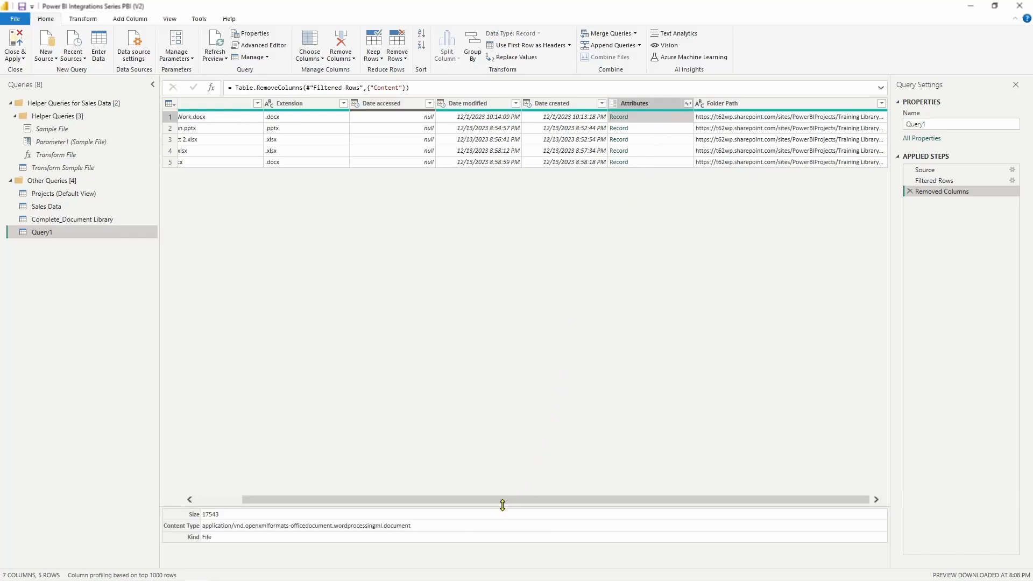
left_click_drag(500, 508, 501, 418)
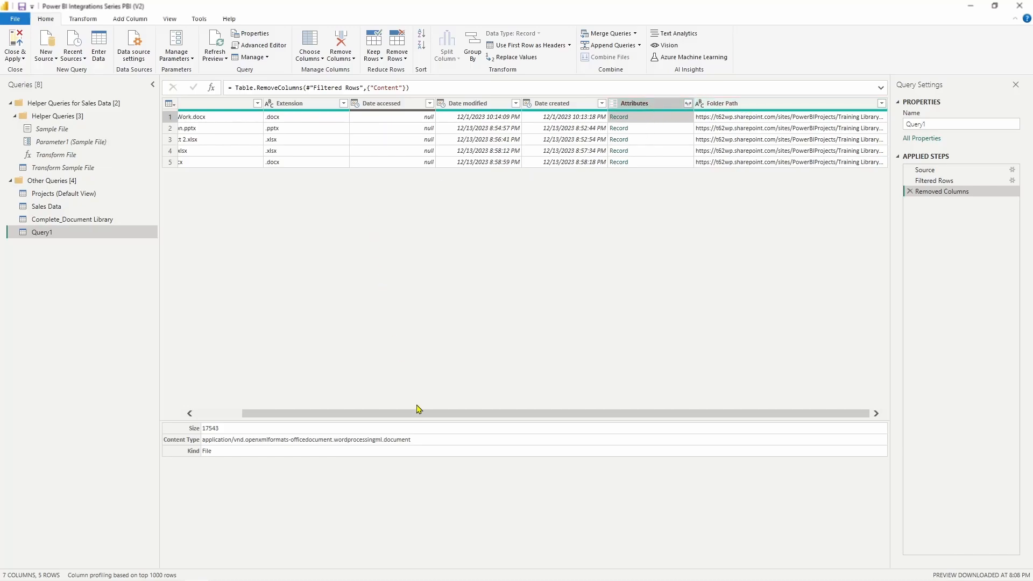
Step: Keep only the Name, Extension and Folder Path columns, and widen Folder Path to show the full paths
left_click_drag(417, 418, 346, 407)
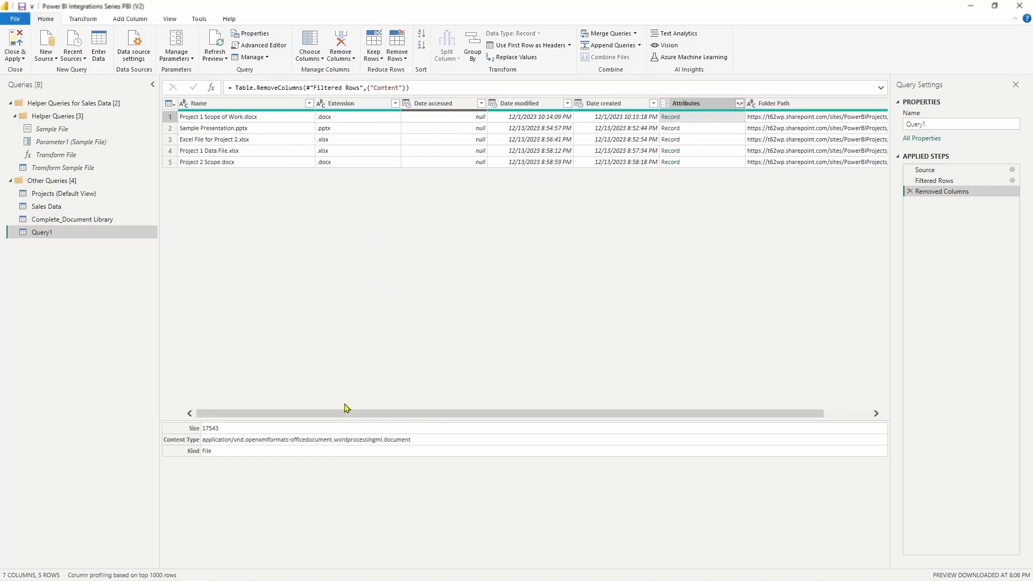
left_click(225, 107)
left_click(348, 104, "ctrl")
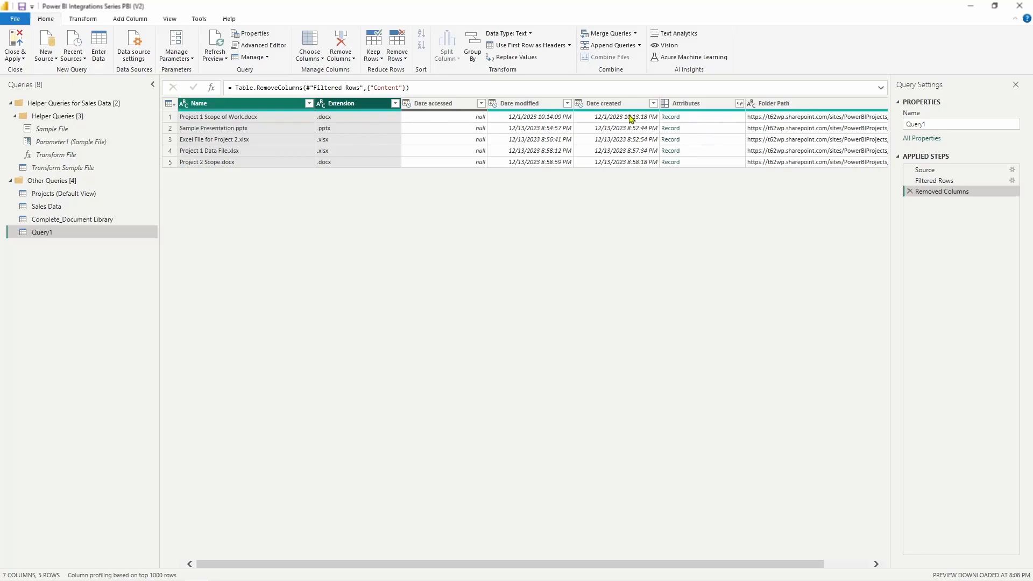
left_click(777, 105, "ctrl")
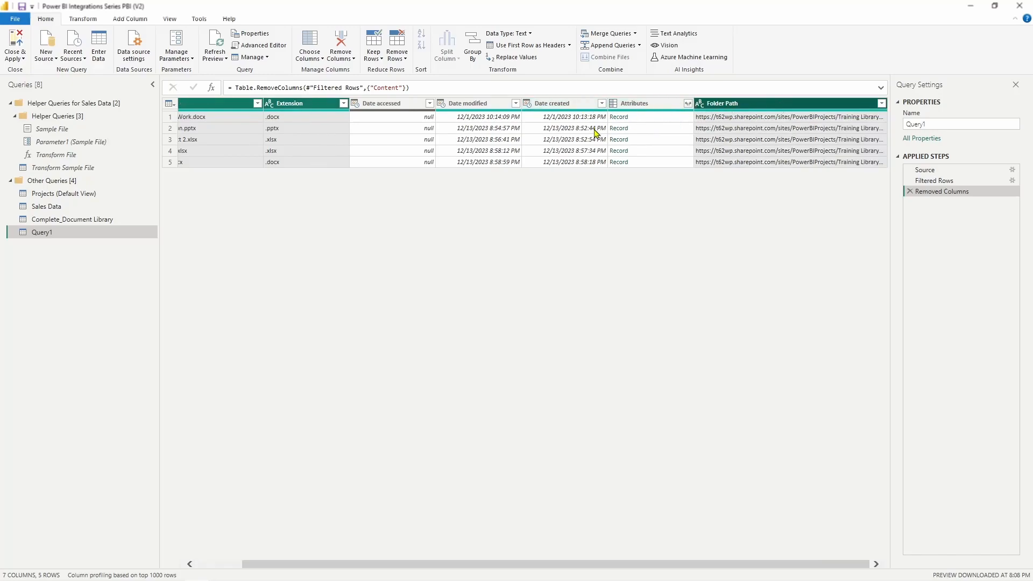
right_click(741, 108)
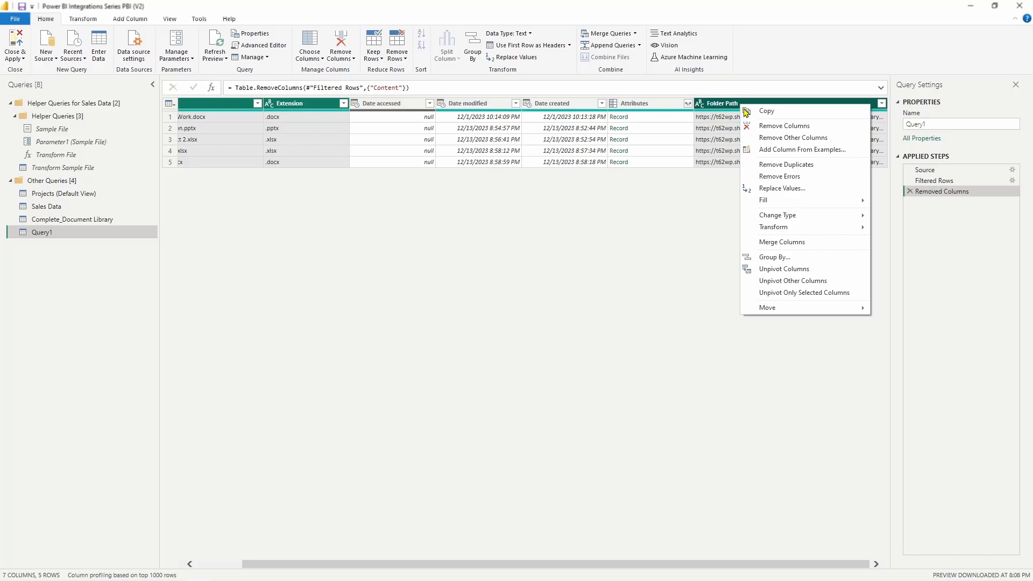
left_click(793, 139)
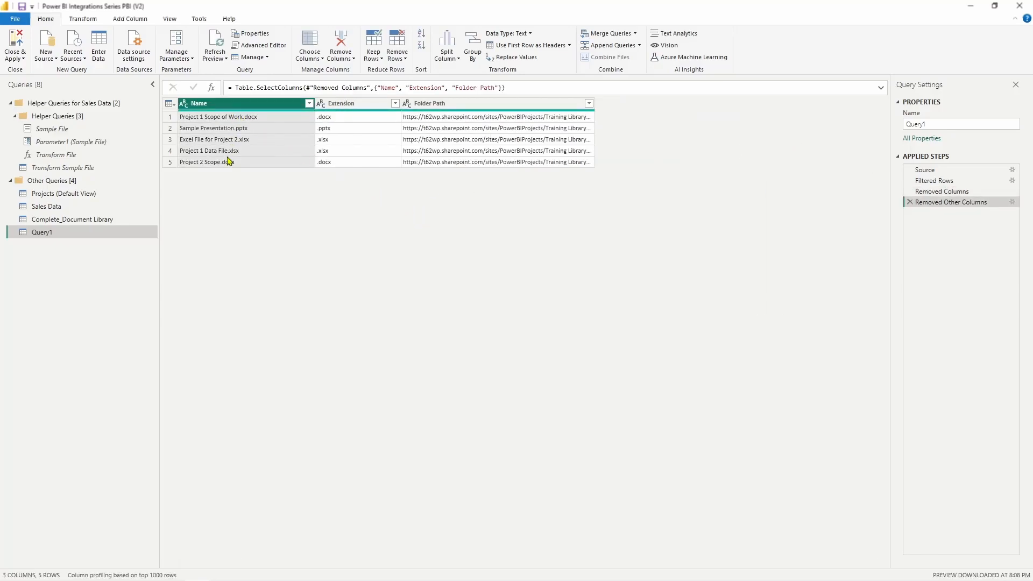
left_click_drag(594, 103, 675, 103)
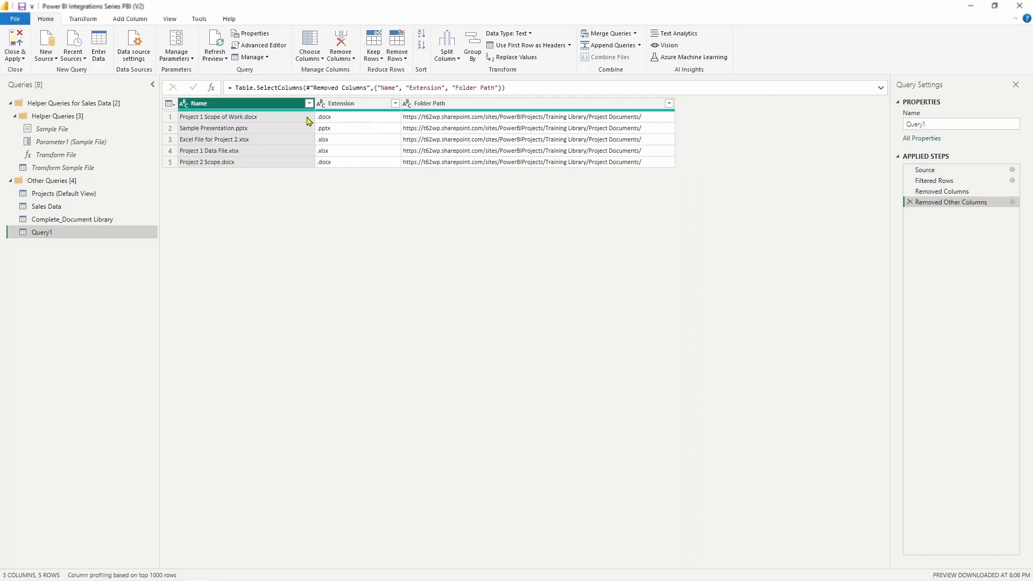
Step: Add a custom column named Url with the formula [Folder Path] & [Name], and narrow the Folder Path column
left_click(142, 21)
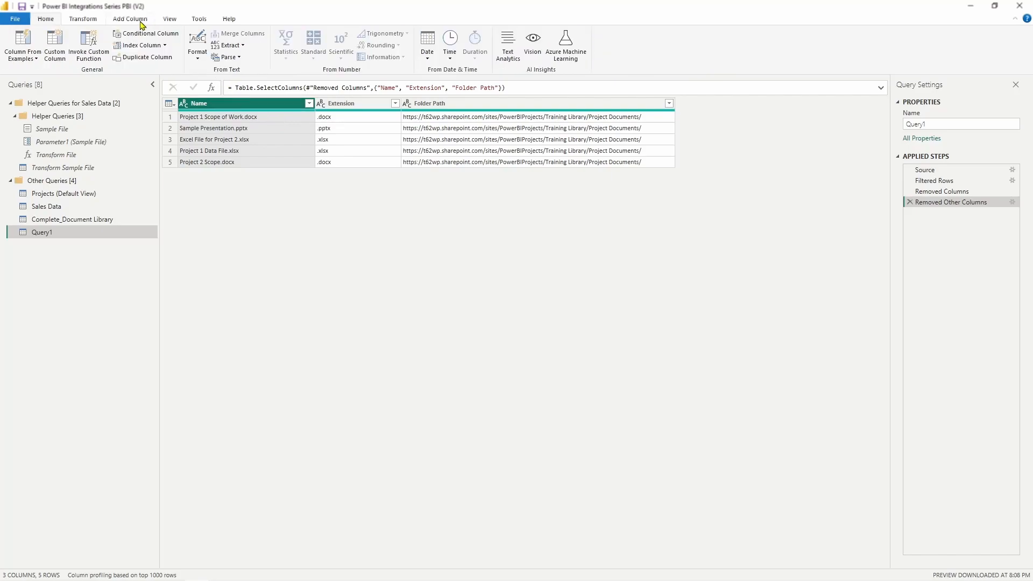
left_click(54, 44)
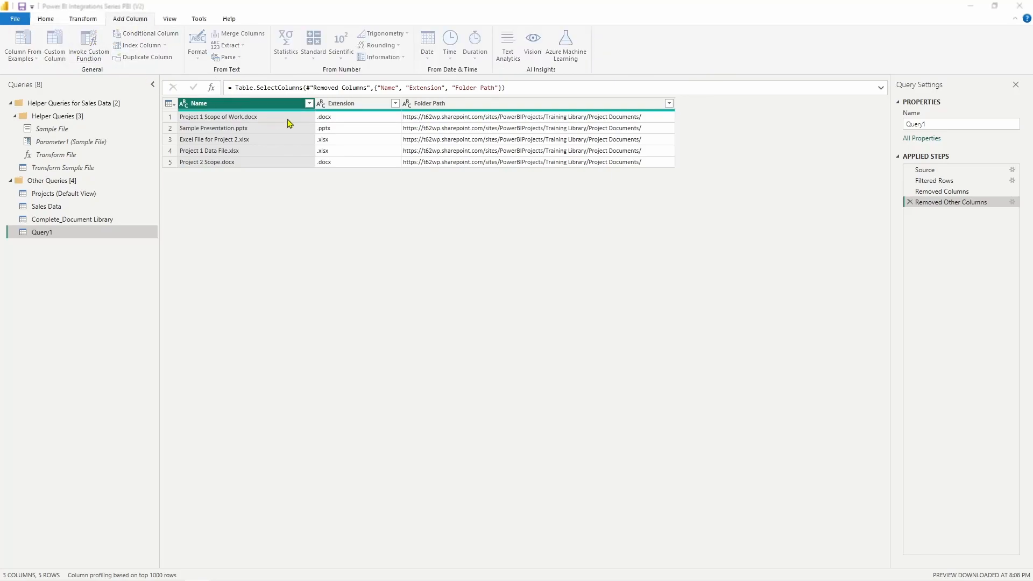
double_click(374, 241)
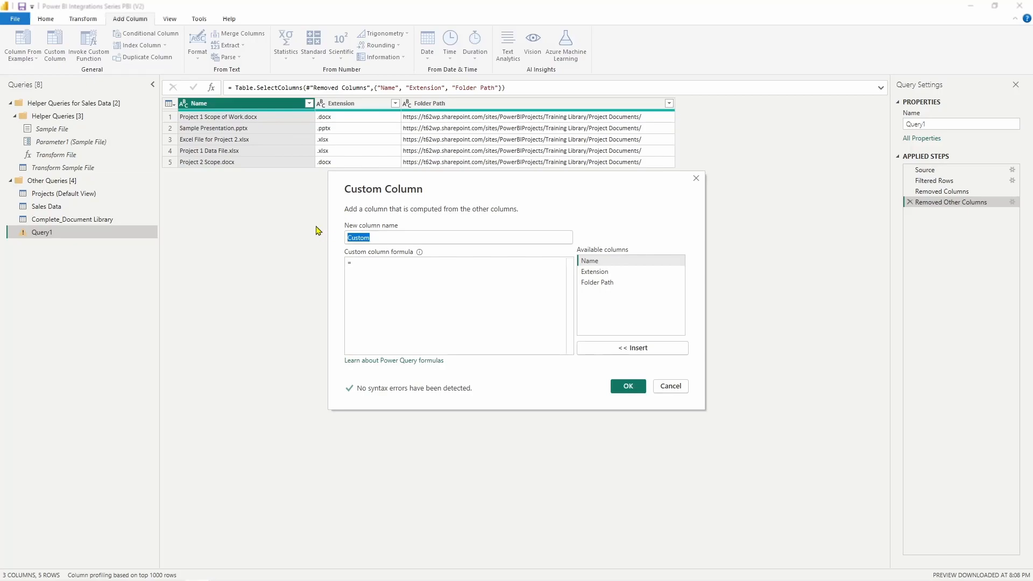
type("Url")
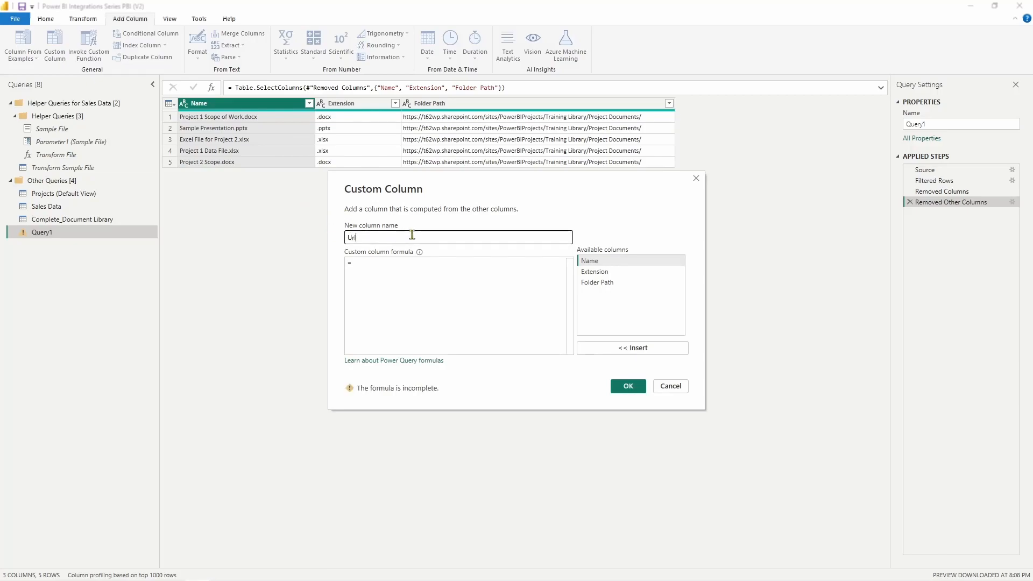
double_click(594, 284)
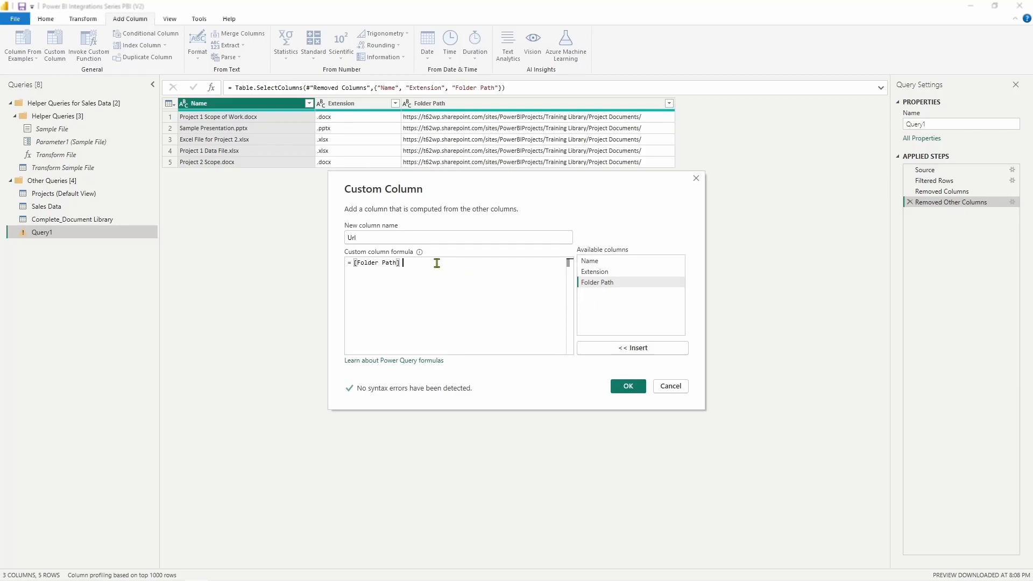
type("&")
double_click(589, 261)
left_click(635, 388)
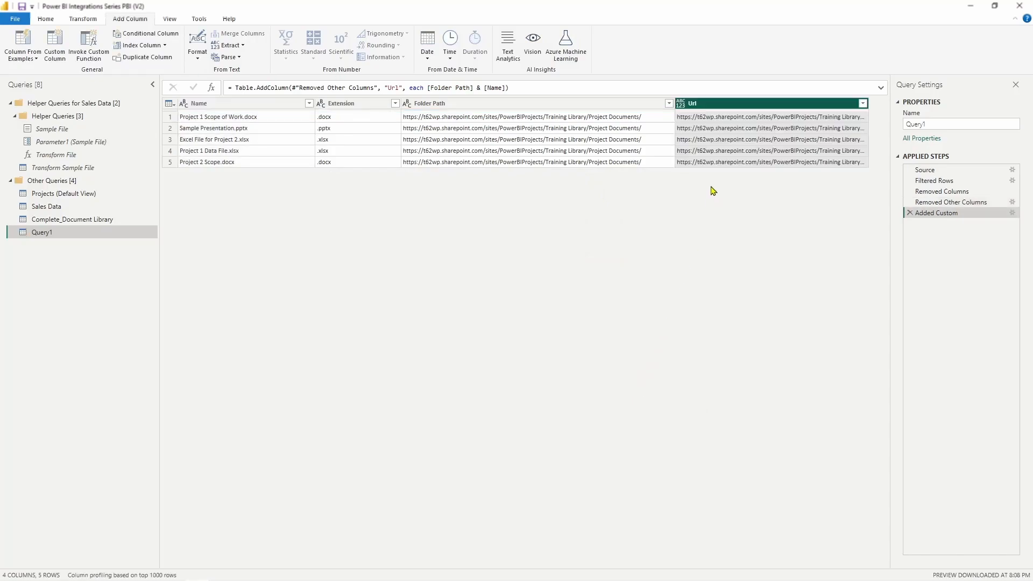
left_click_drag(673, 106, 614, 106)
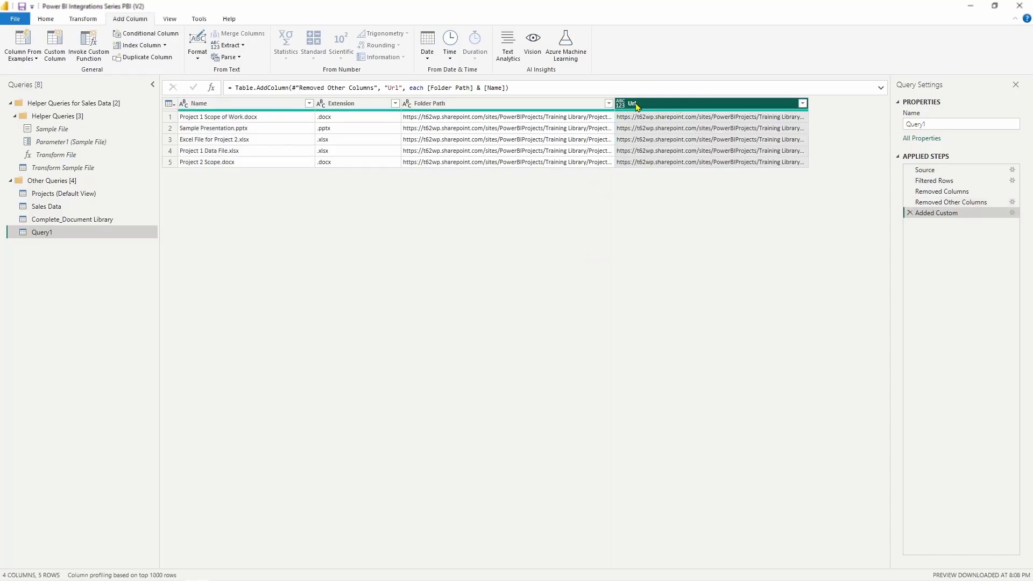
Step: Set the data type of the Url column to Text
left_click(621, 103)
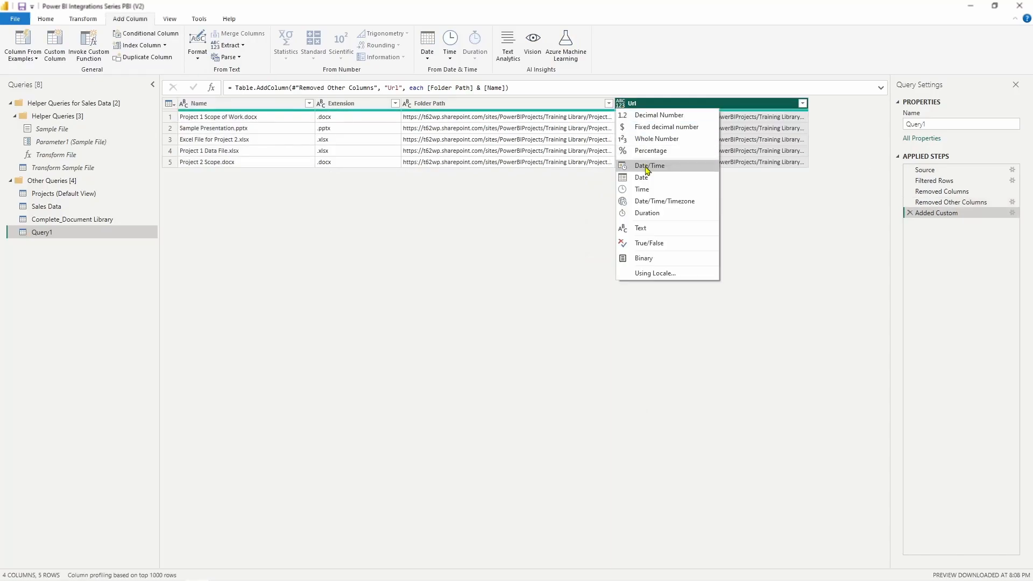
left_click(622, 229)
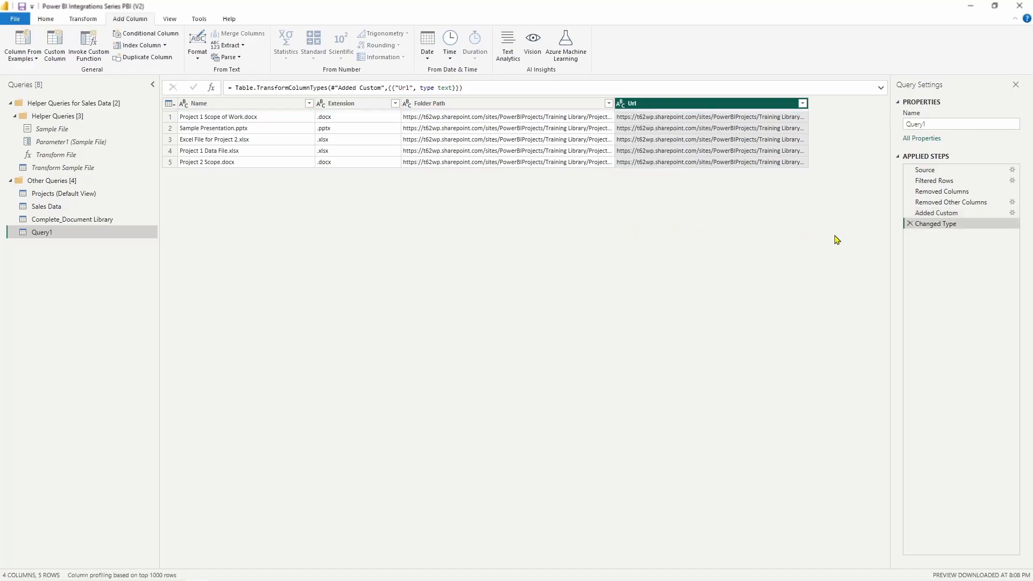
Step: Rename the query as Document Library, and apply the changes while closing the query editor
double_click(940, 127)
type("Document Libra")
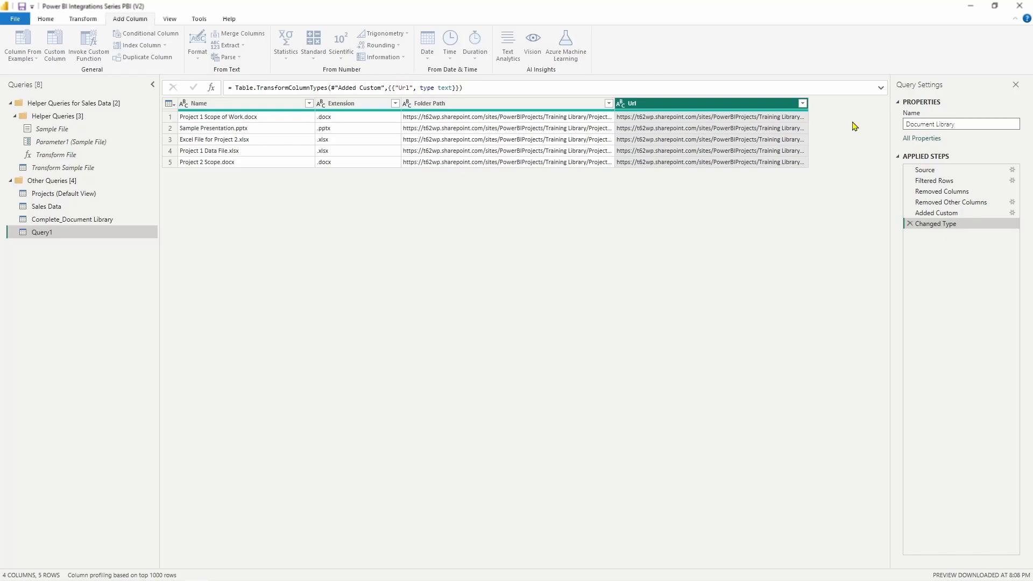
type("ry")
key("Return")
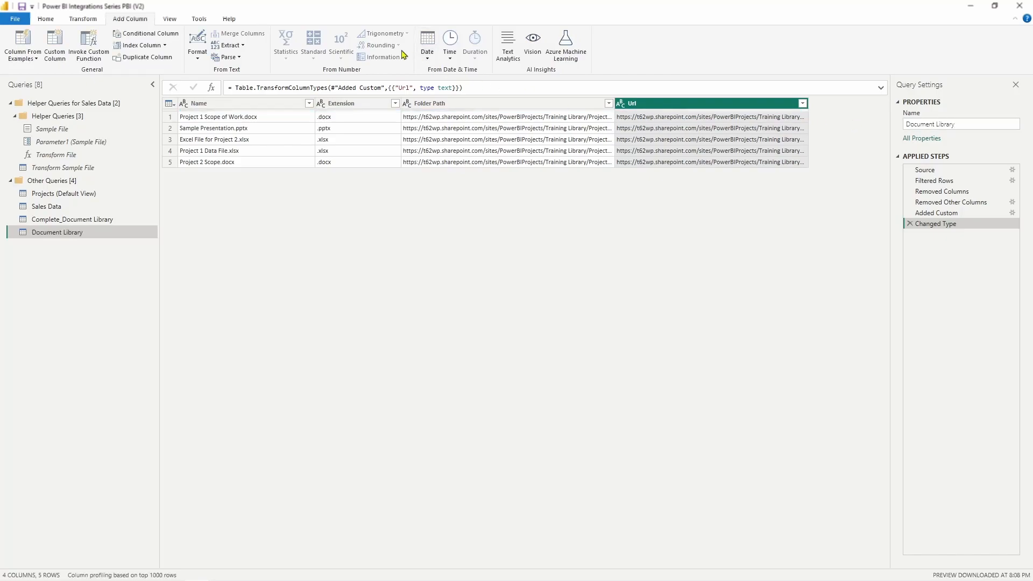
left_click(46, 19)
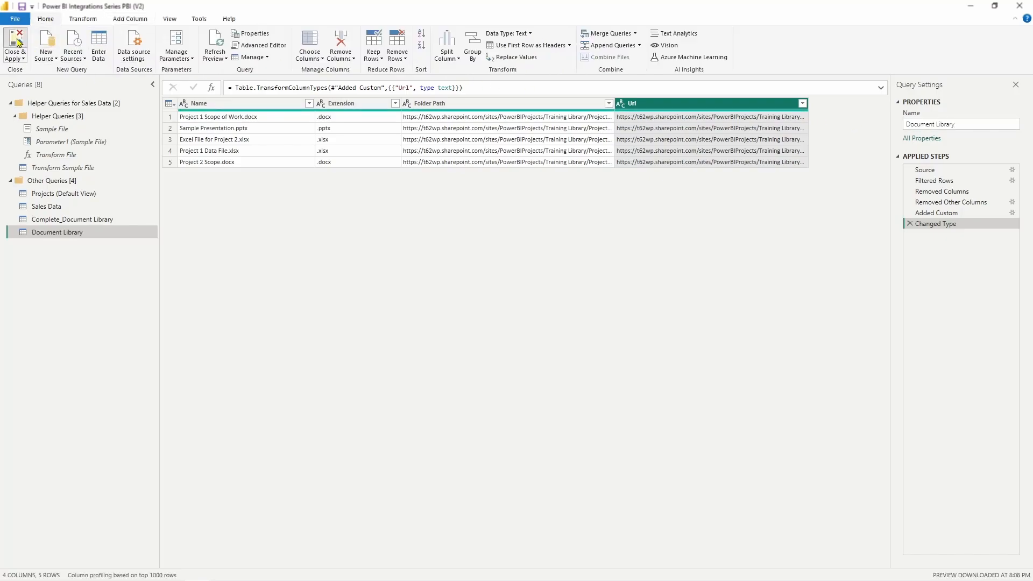
left_click(15, 40)
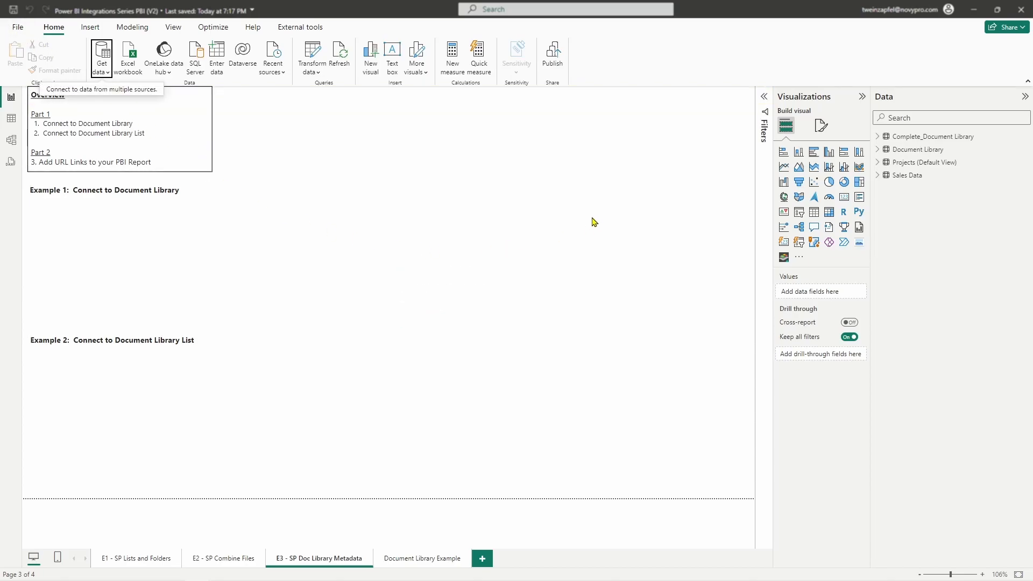
Step: Add a table visual under the Example 1 heading showing Name, Extension and Url from the Document Library query
left_click(814, 212)
left_click_drag(183, 274, 336, 253)
left_click(878, 150)
left_click(894, 188)
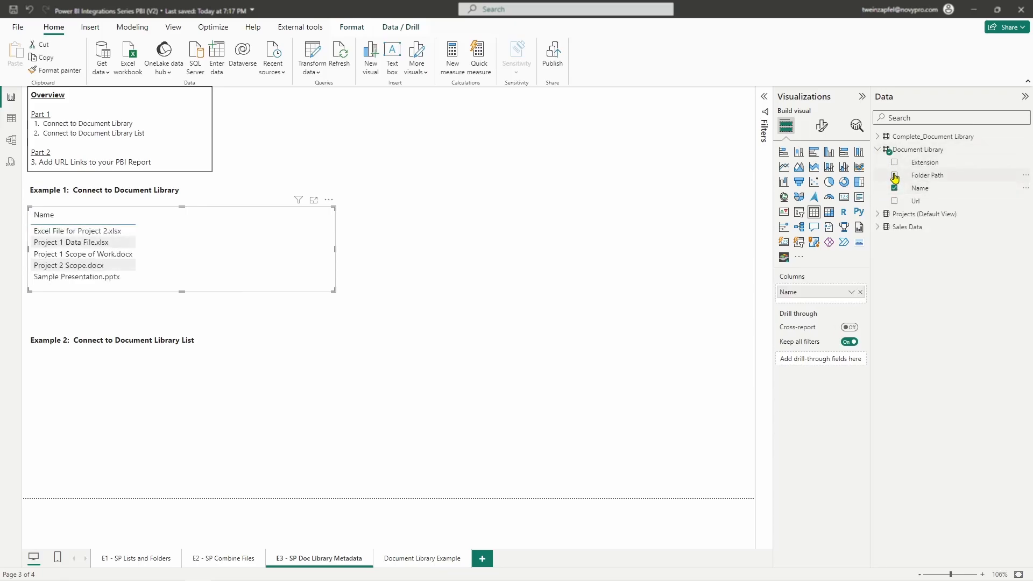
left_click(894, 162)
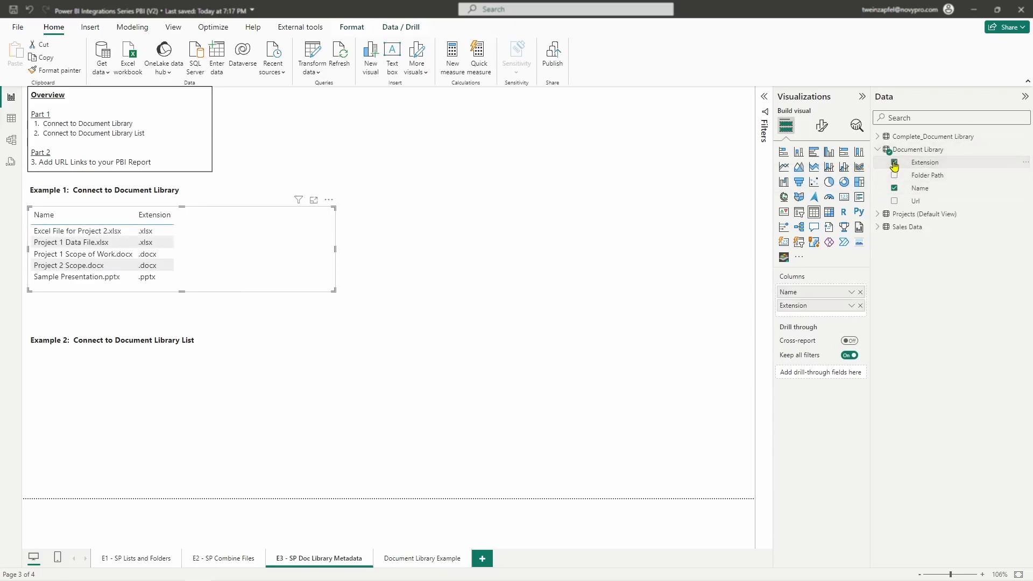
left_click(894, 200)
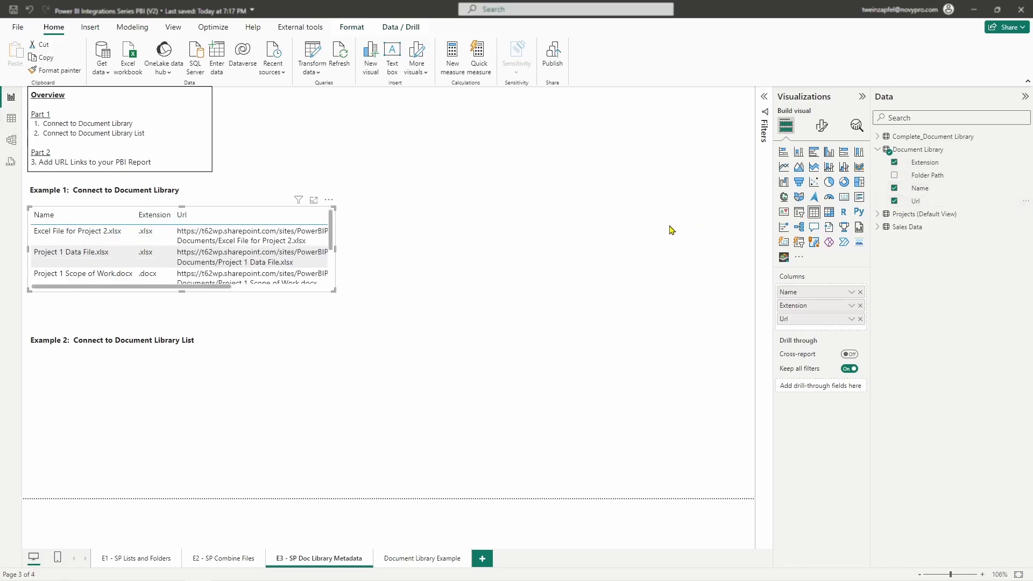
Step: Widen the table visual until the complete file URLs fit in it
left_click_drag(337, 254, 527, 243)
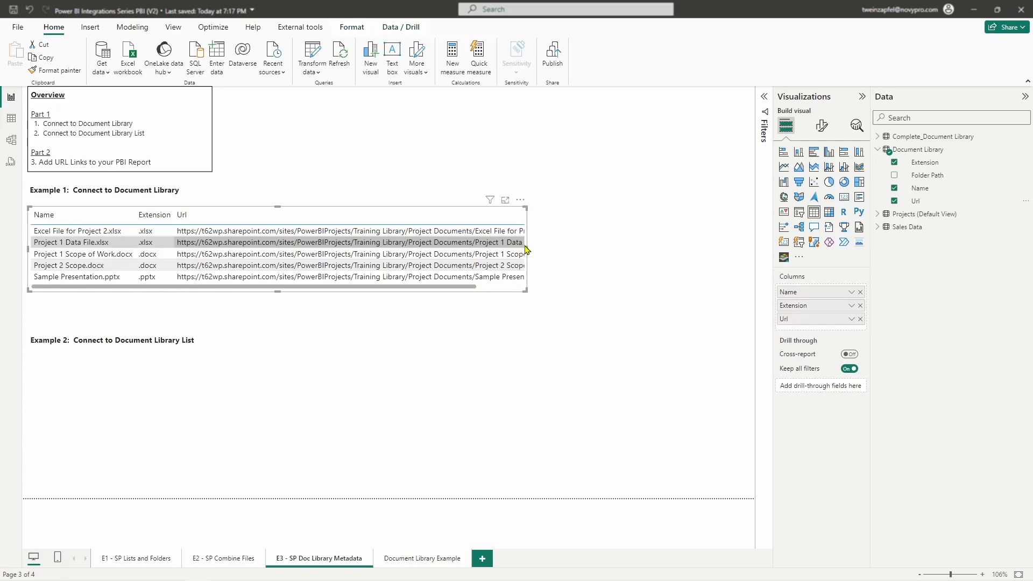
left_click(532, 253)
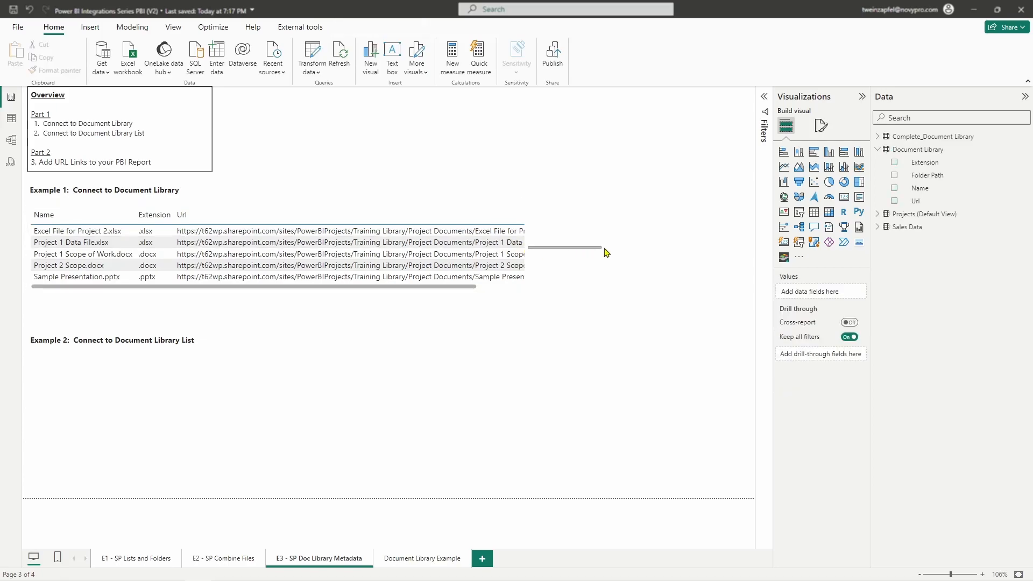
left_click(528, 241)
left_click_drag(526, 249, 606, 252)
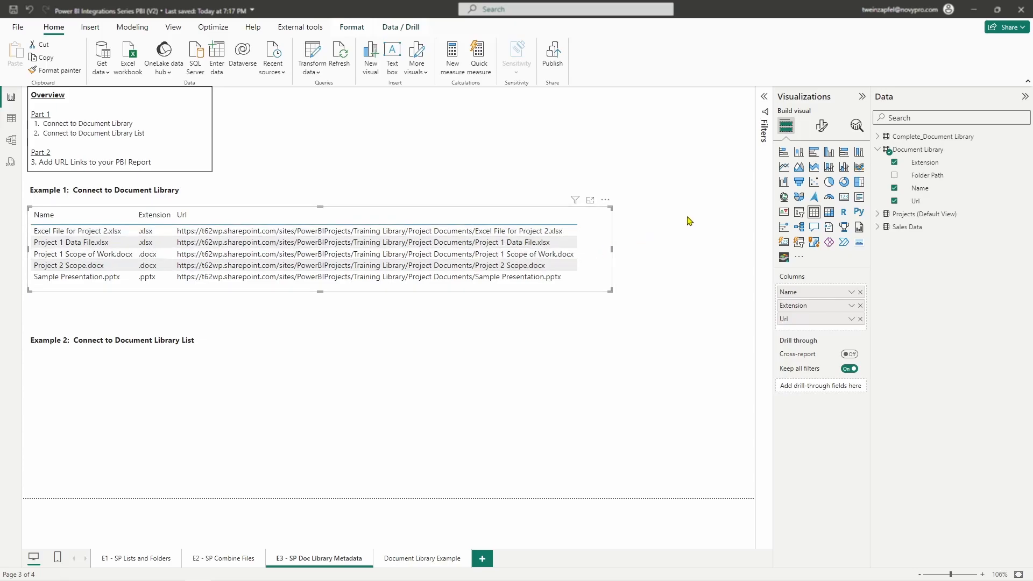
Step: Set the data category of the Url field to Web URL
left_click(917, 202)
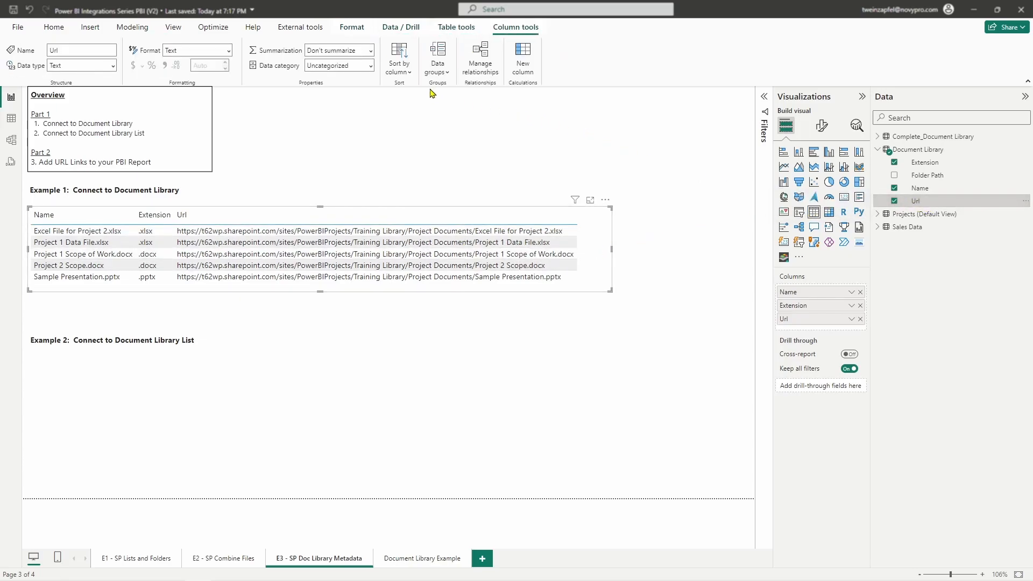
left_click(366, 65)
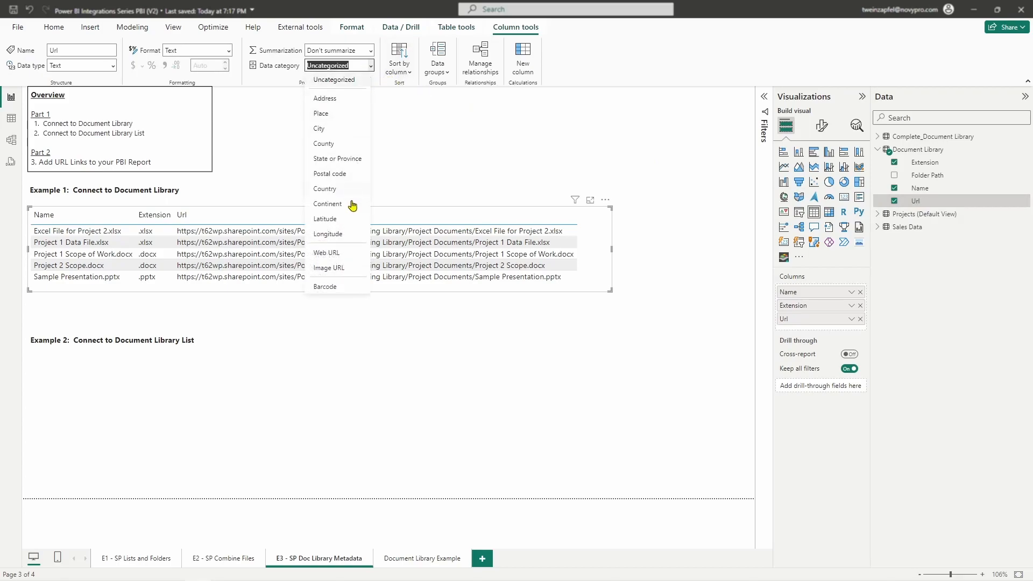
left_click(342, 253)
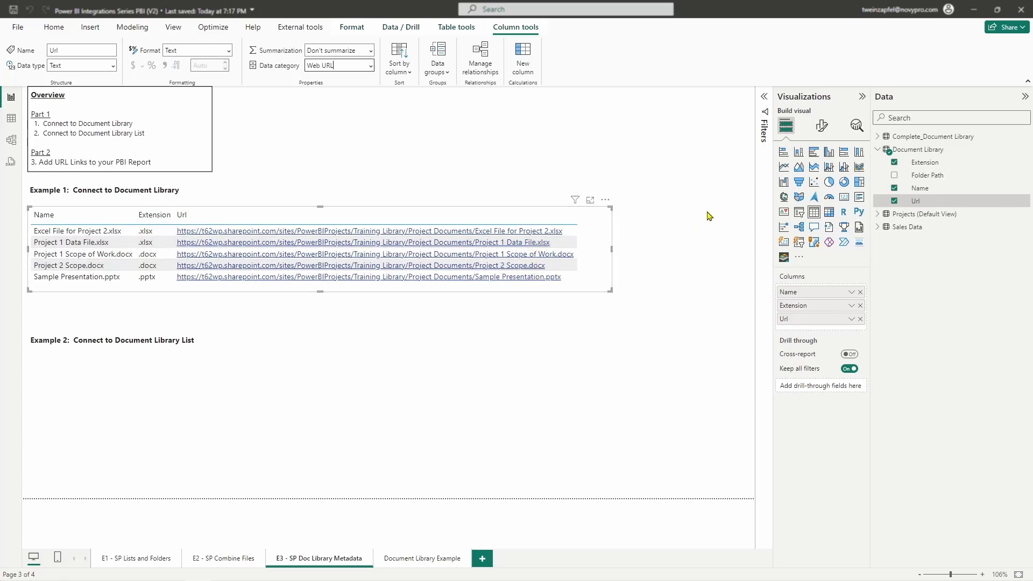
Step: Find the table's URL formatting options and turn on the URL icon for its values
left_click(822, 126)
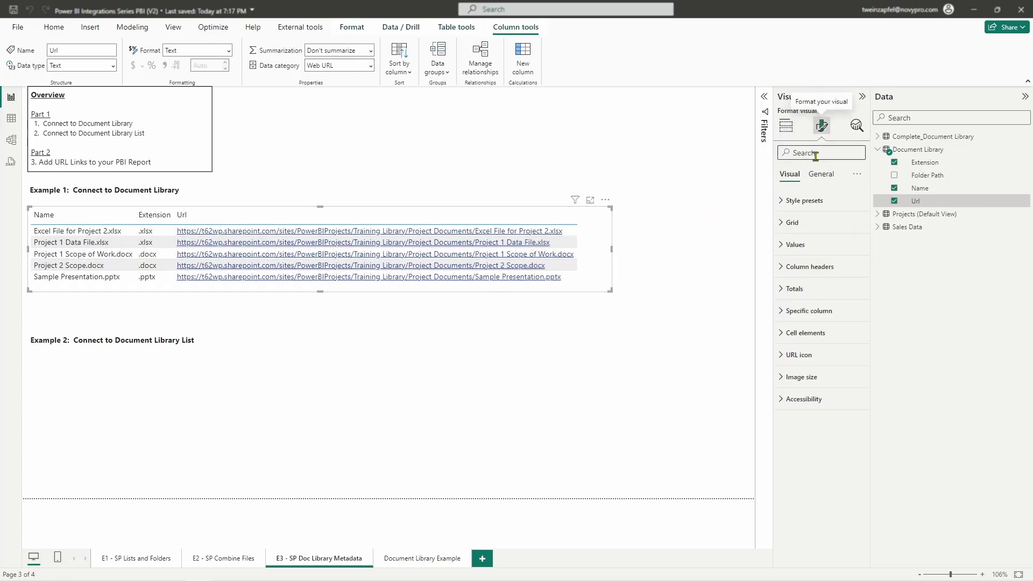
type("url")
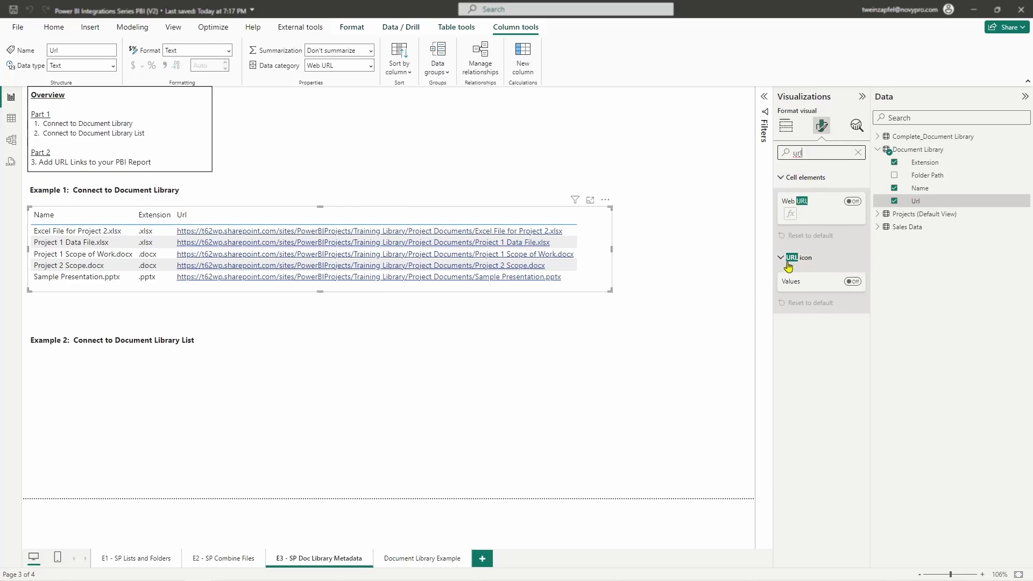
left_click(852, 281)
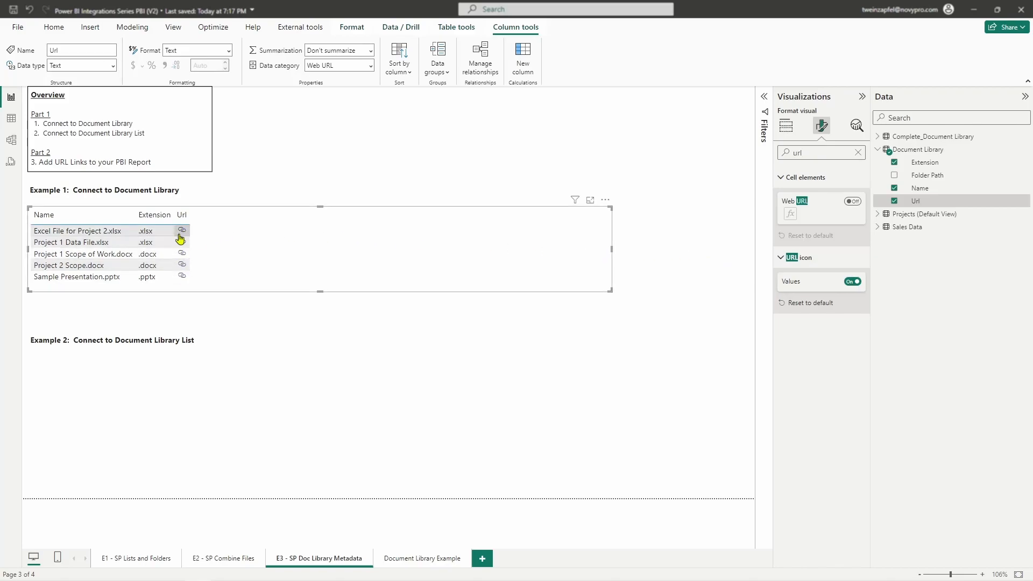
mouse_move(182, 233)
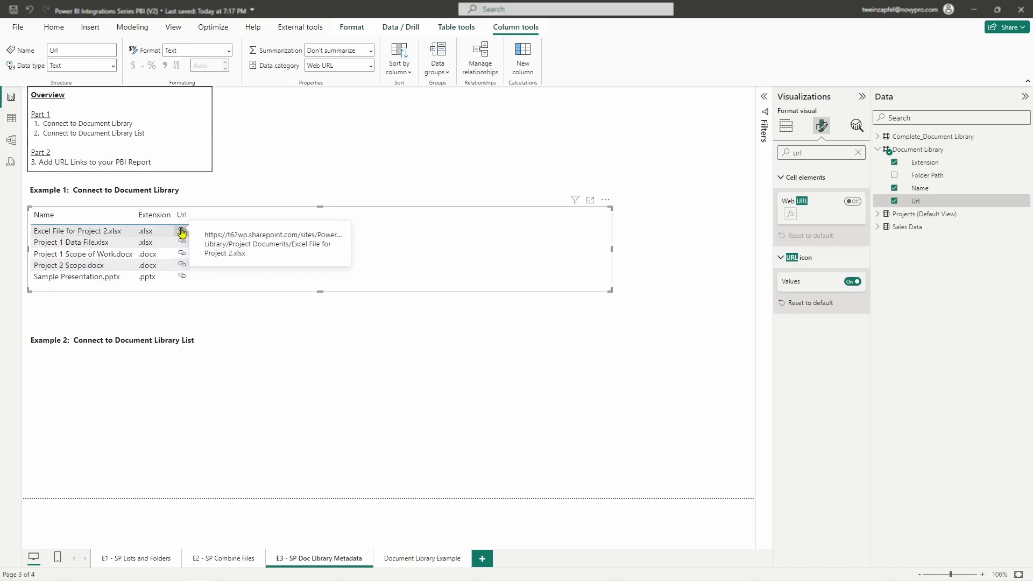
Step: Widen the table's columns for more spacing, and narrow the table visual to fit them
left_click_drag(188, 214, 216, 217)
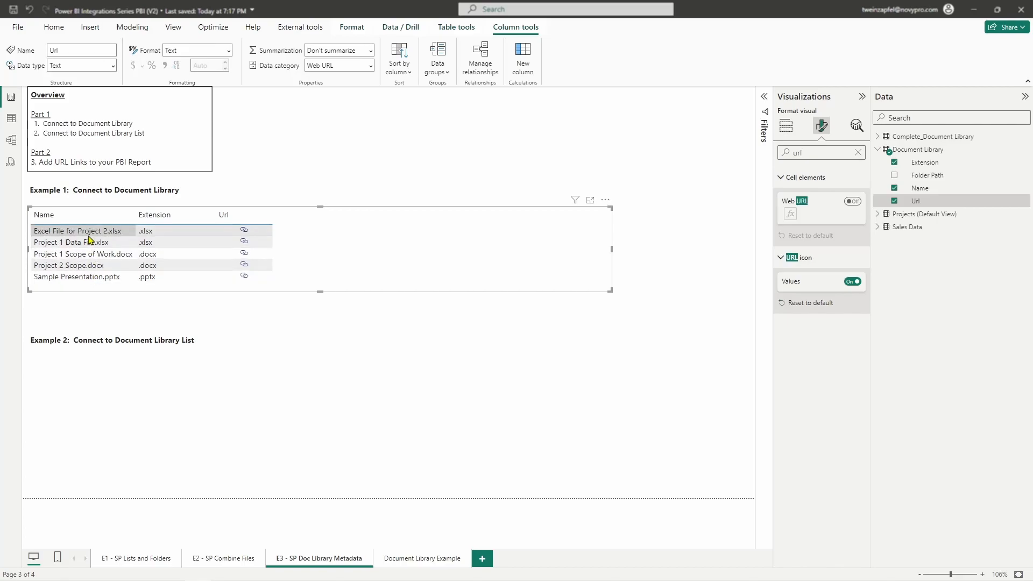
left_click_drag(137, 217, 170, 218)
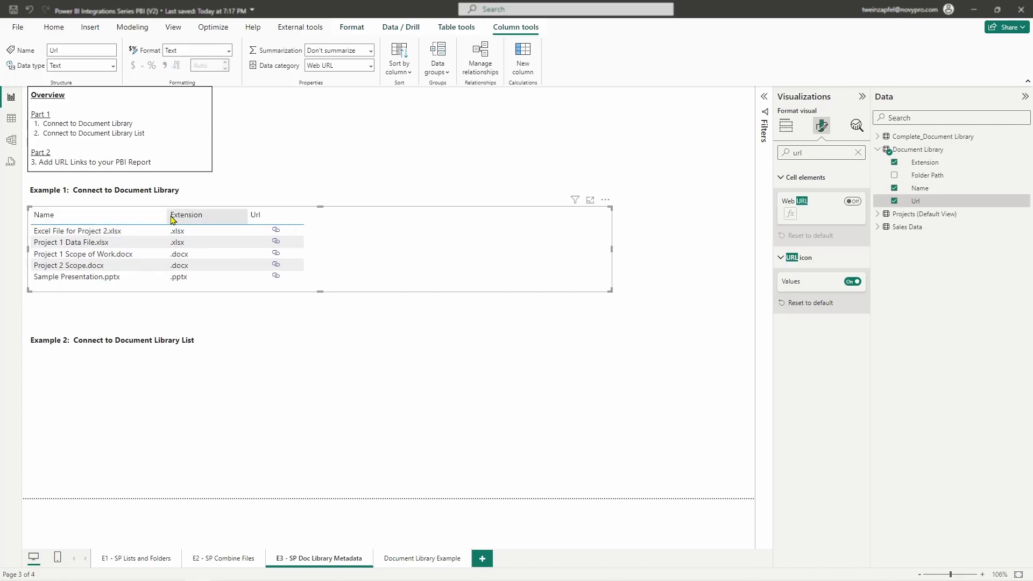
left_click_drag(612, 249, 323, 251)
left_click(403, 239)
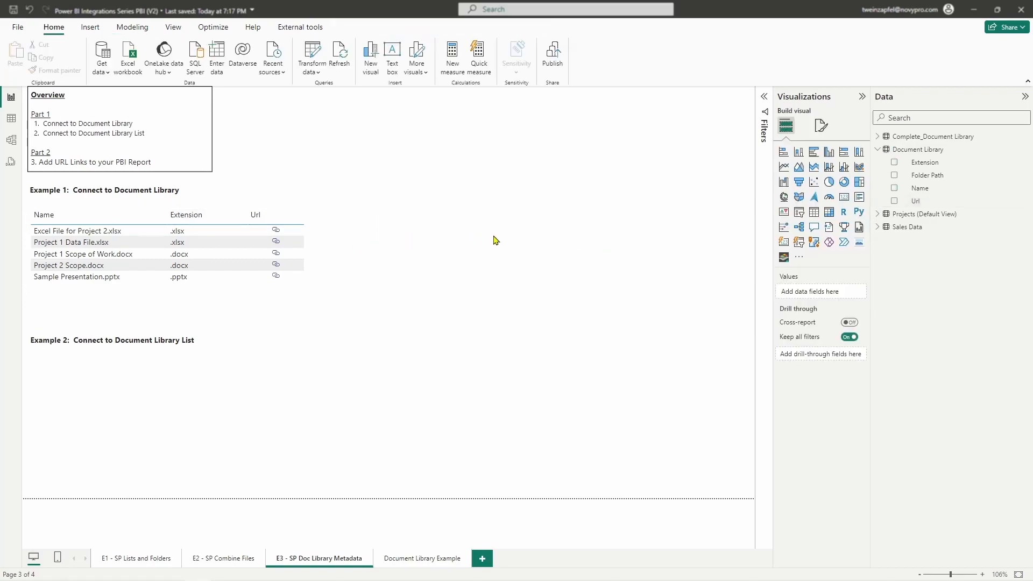
Step: Add a slicer on the Document Library's Extension field beside the file table
left_click(798, 211)
left_click_drag(405, 180, 434, 279)
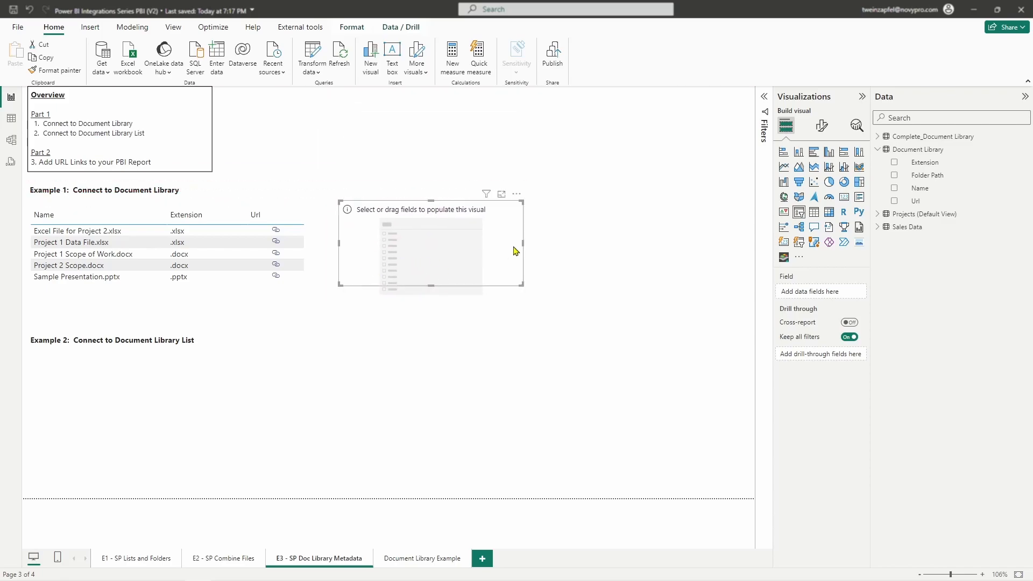
left_click(894, 162)
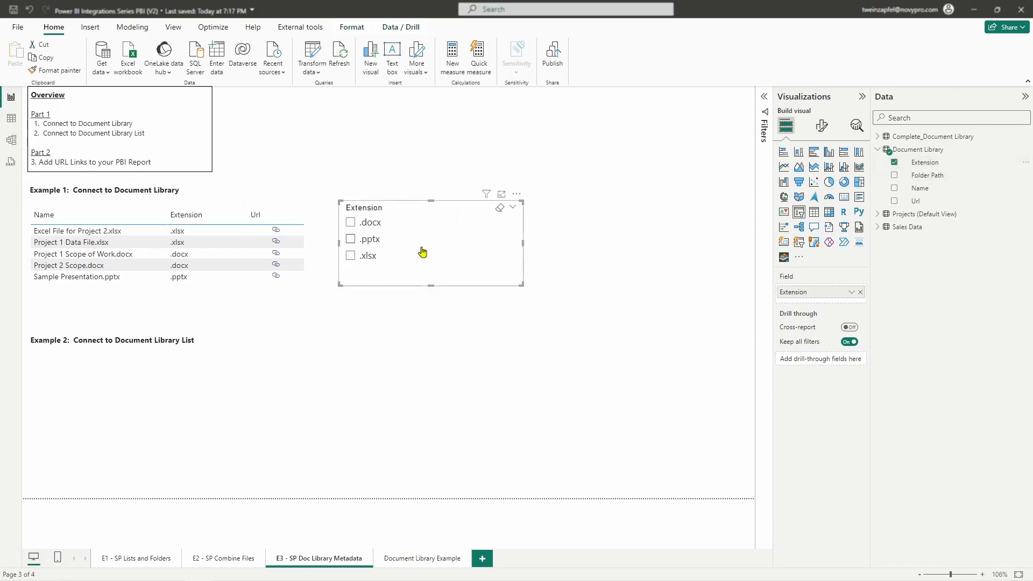
Step: Filter the file table by individual extensions such as .docx and .xlsx, shorten the slicer slightly, and clear its selection
left_click(350, 239)
left_click(350, 222)
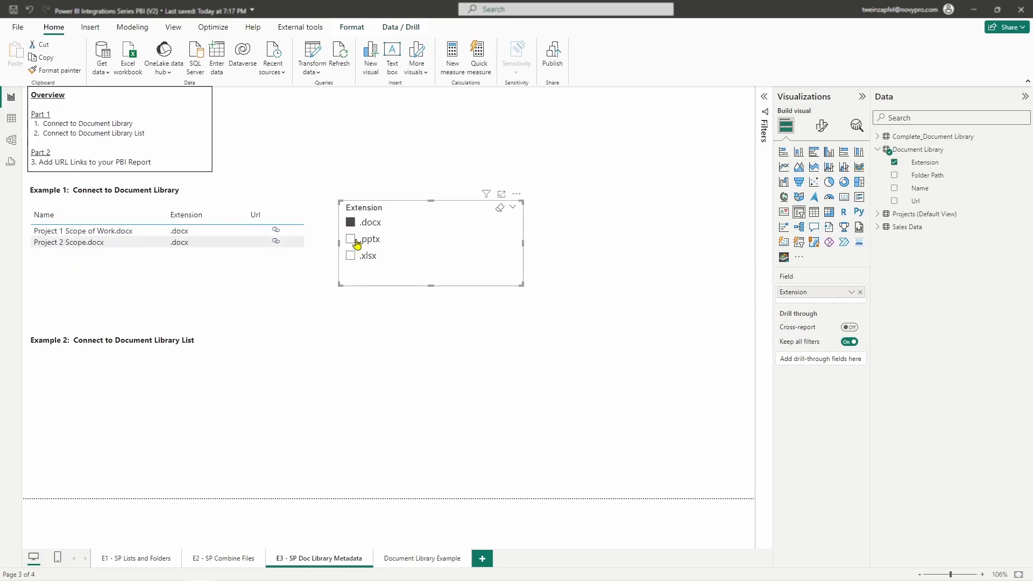
left_click(353, 257)
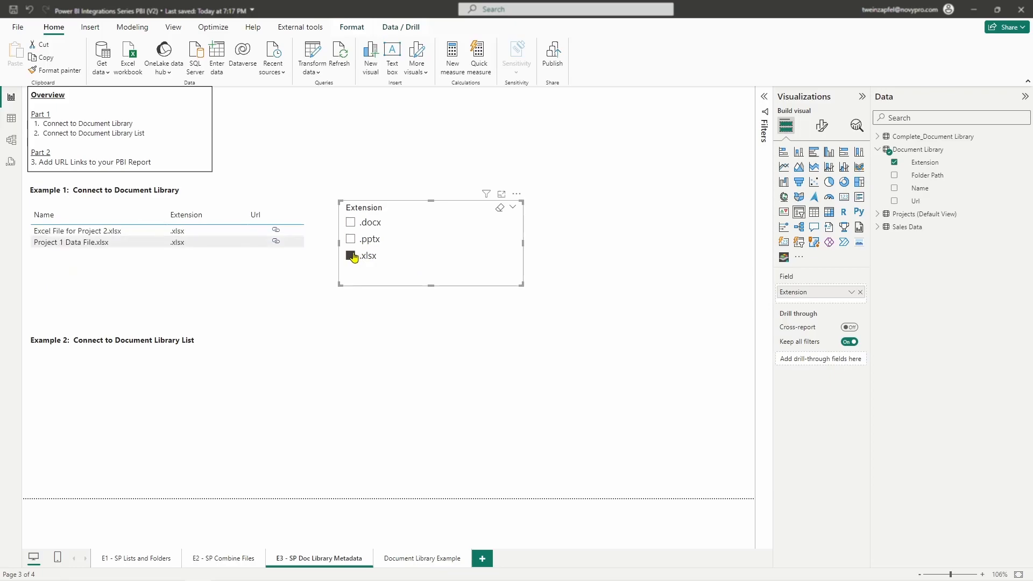
left_click_drag(522, 286, 520, 275)
left_click(352, 256)
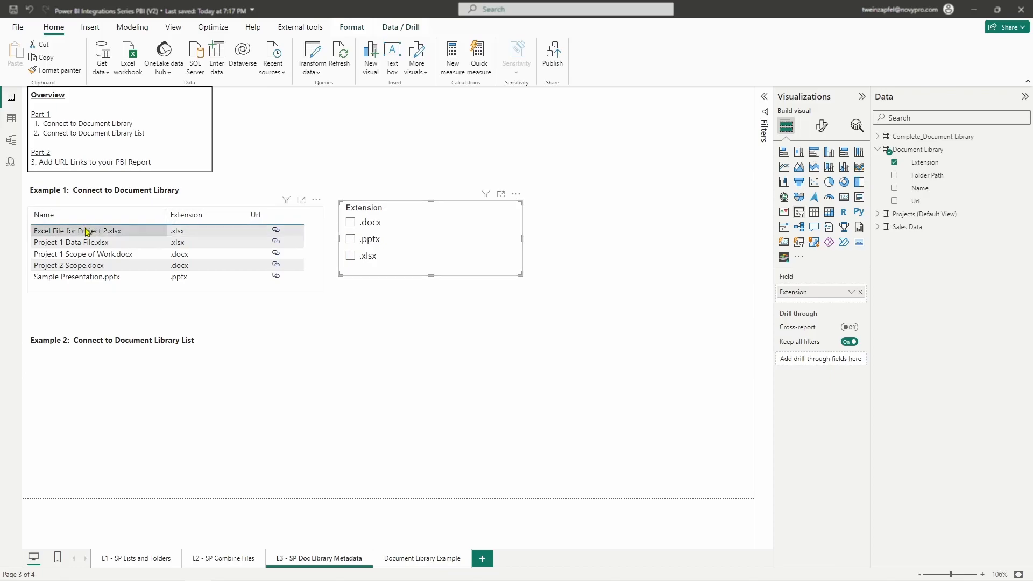
mouse_move(279, 233)
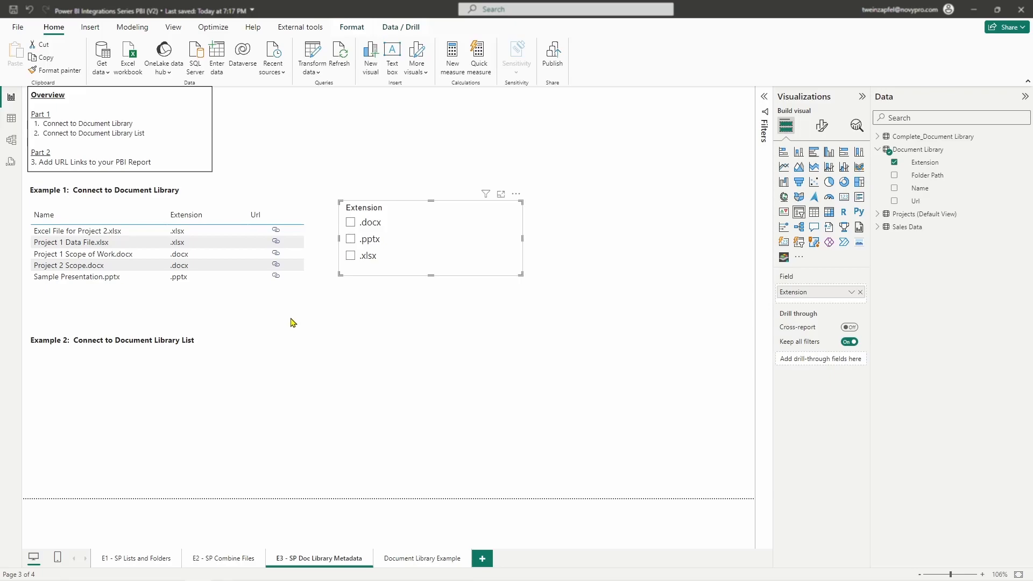
left_click(142, 392)
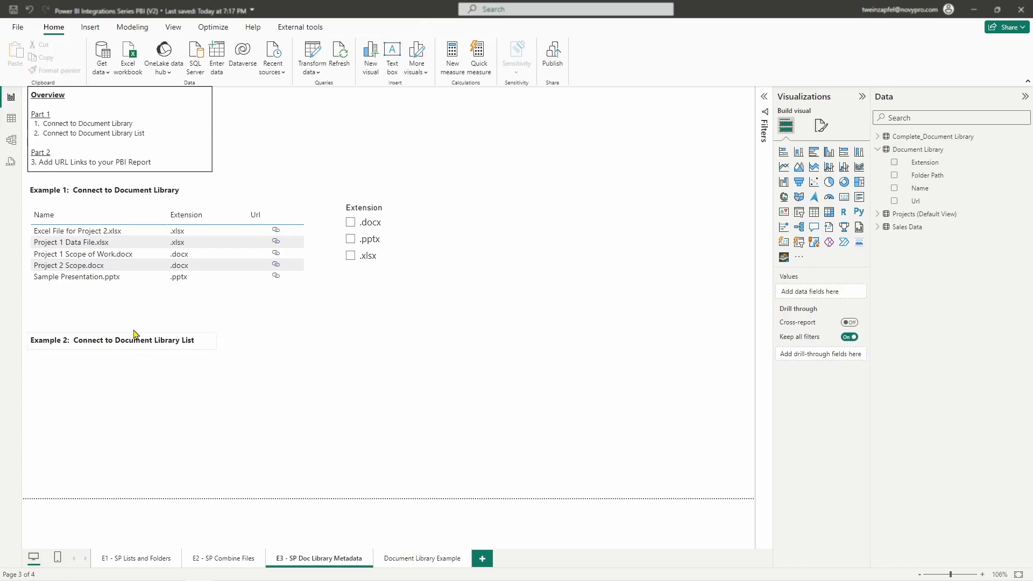
left_click(103, 74)
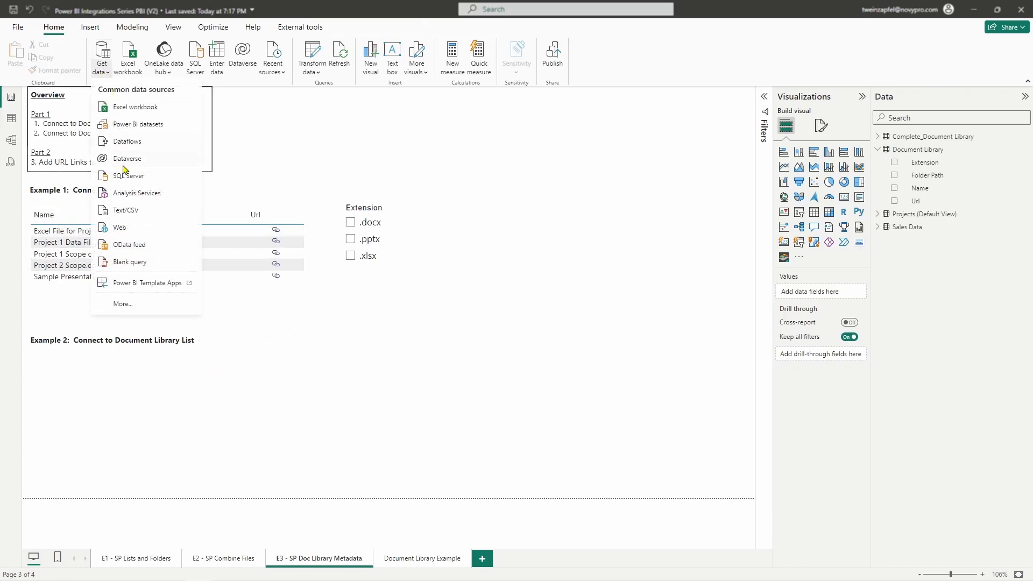
left_click(132, 309)
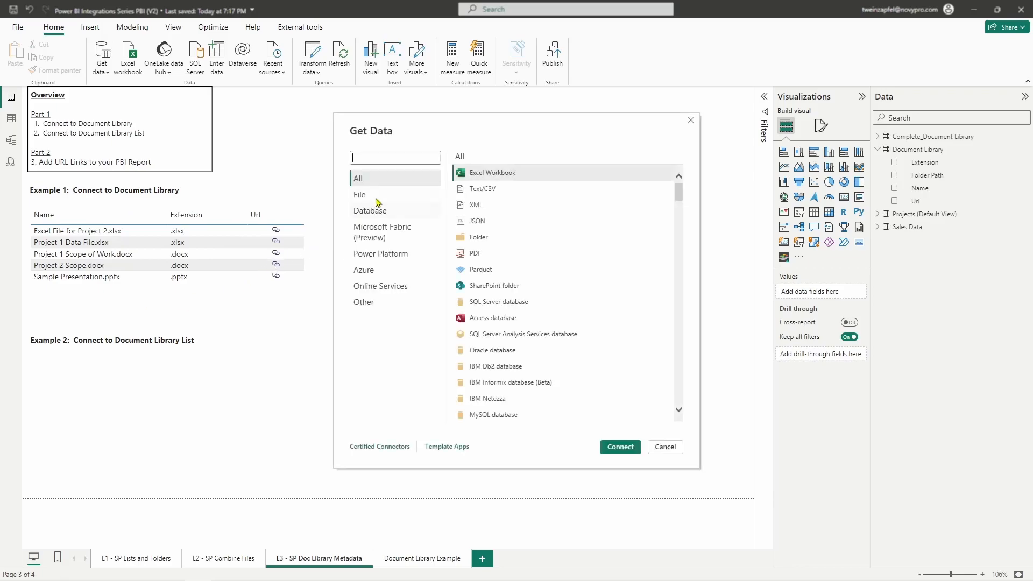
type("sharepoint")
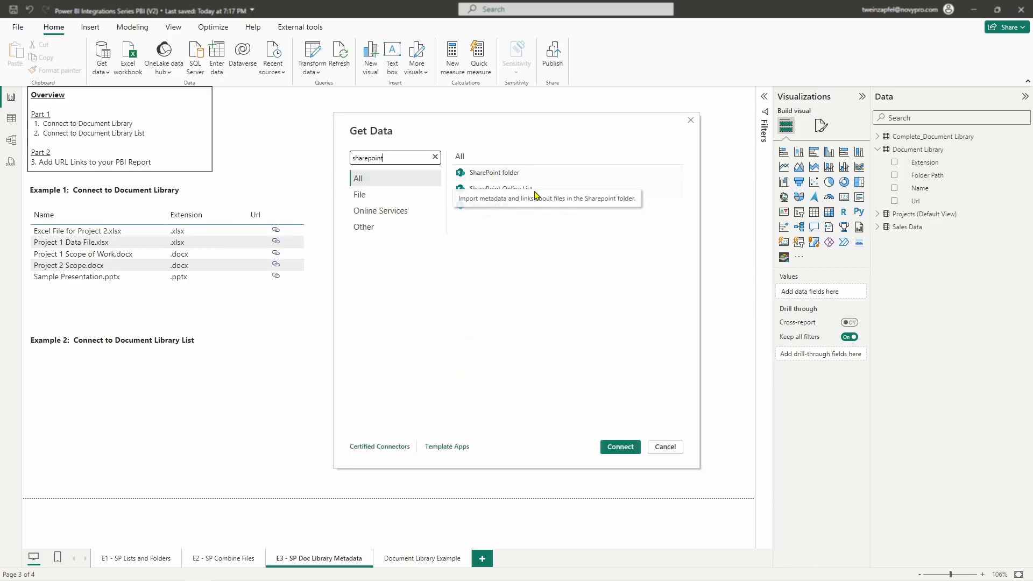
left_click(515, 190)
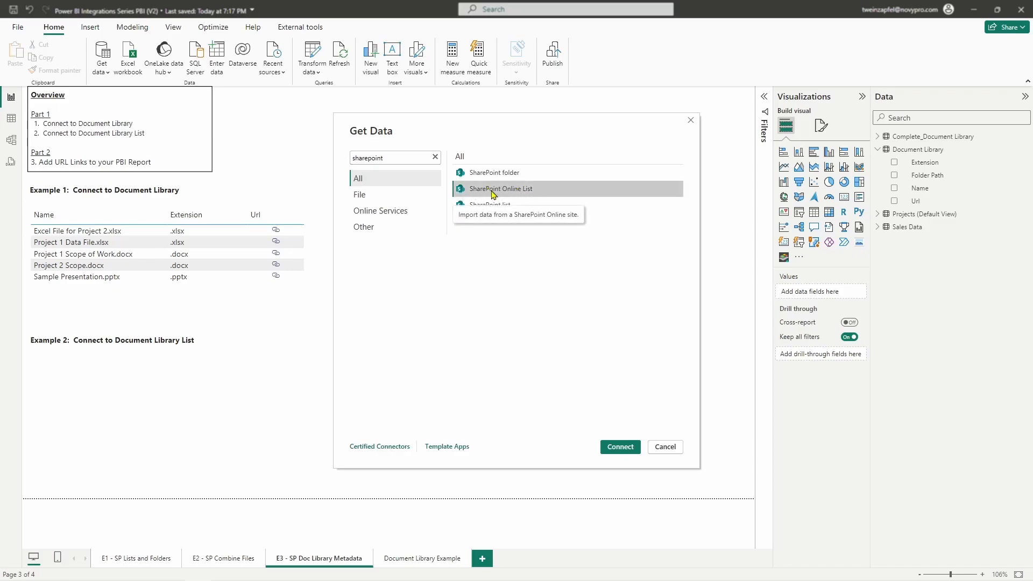
left_click(619, 447)
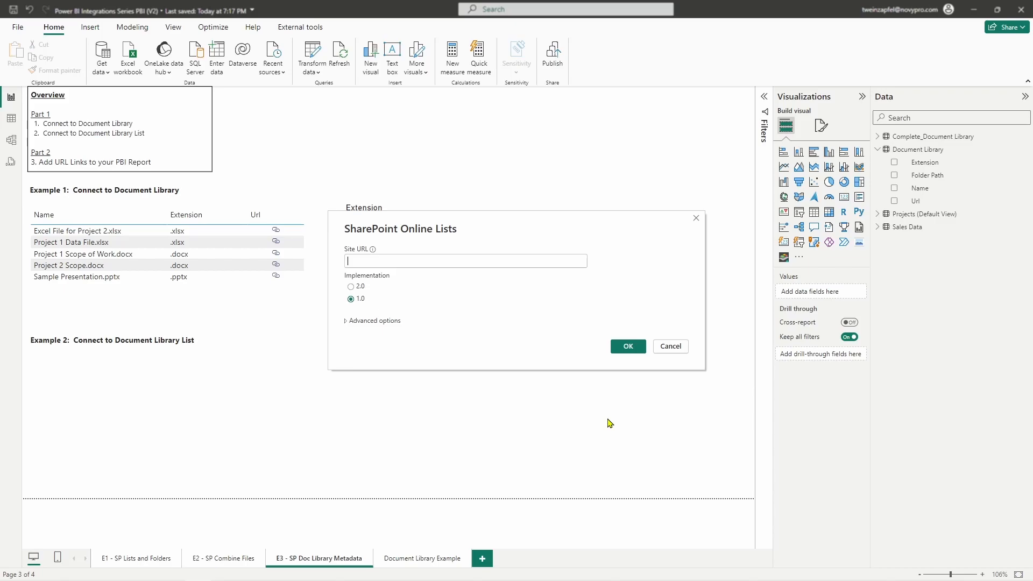
type("https://t62wp.sharepoint.com/sites/PowerBIProjects/")
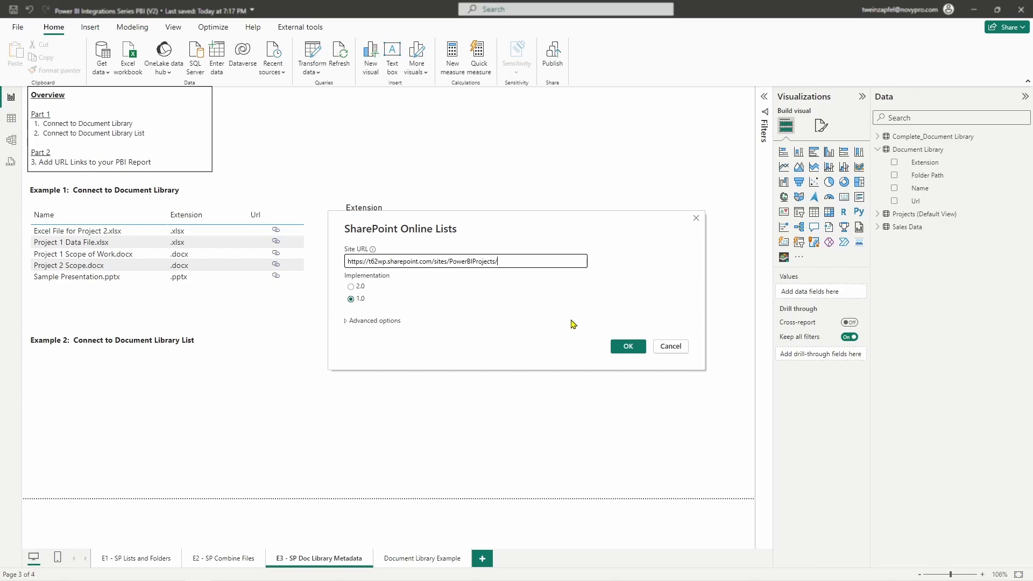
left_click(627, 347)
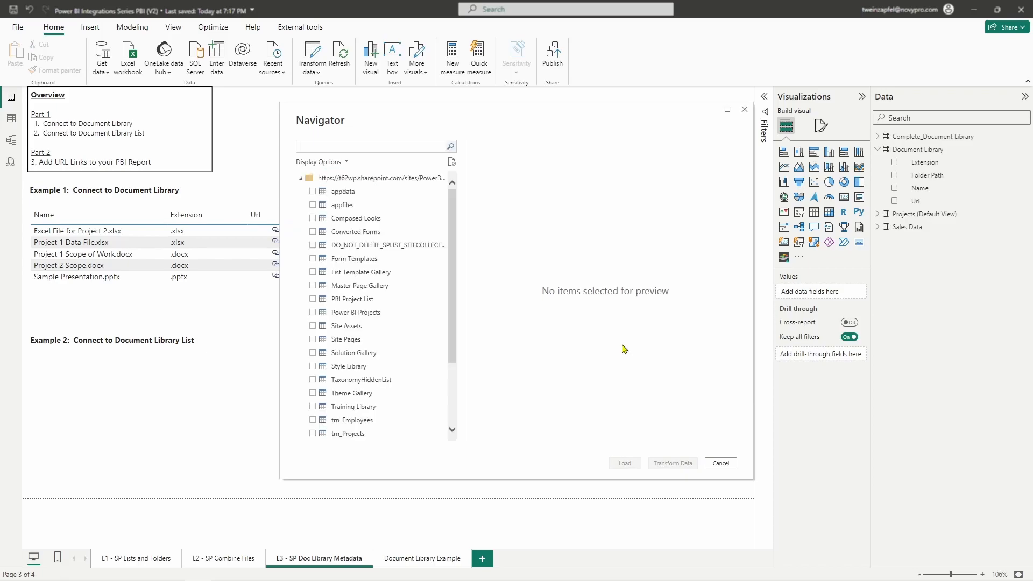
Step: Preview the trn_Employees and trn_Projects lists, and choose only Training Library to open for data transformation
scroll(440, 293, "down", 3)
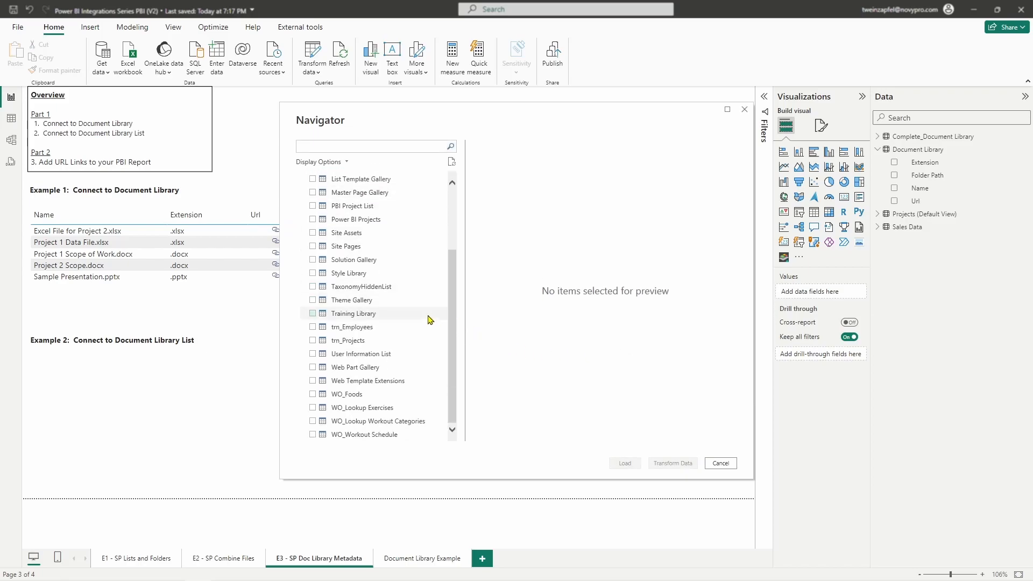
left_click(358, 328)
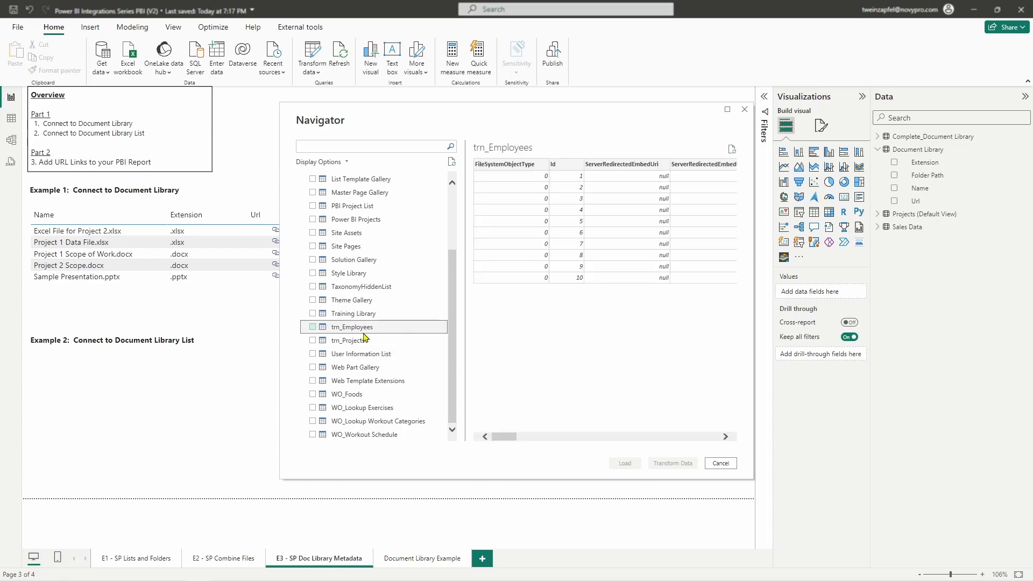
left_click(359, 342)
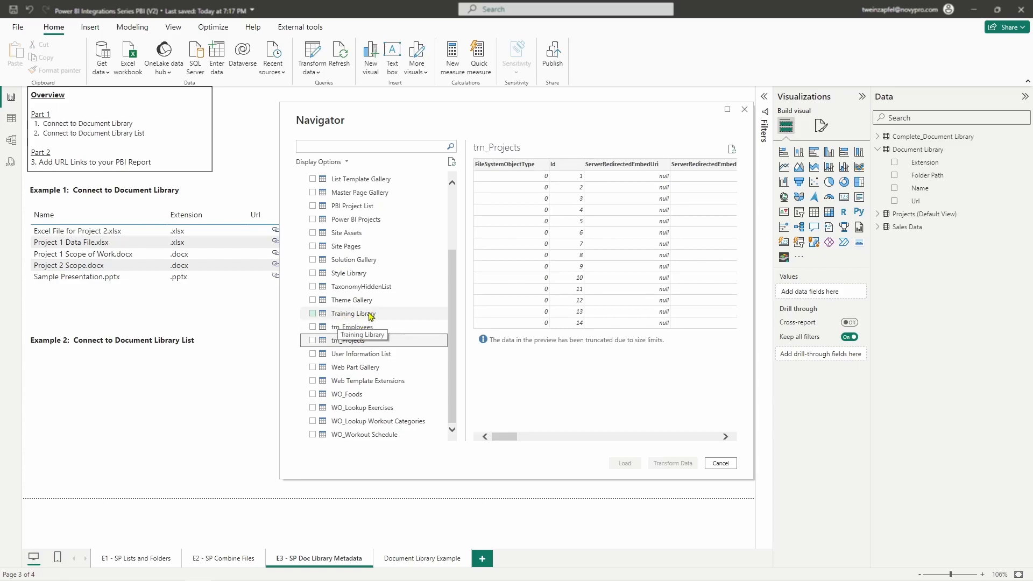
key("alt+Tab")
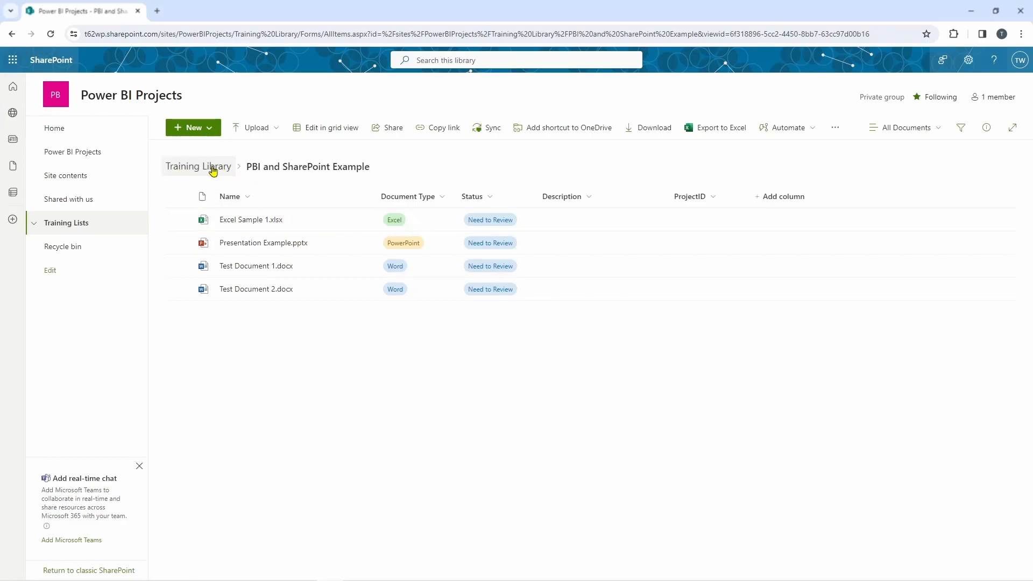
key("alt+Tab")
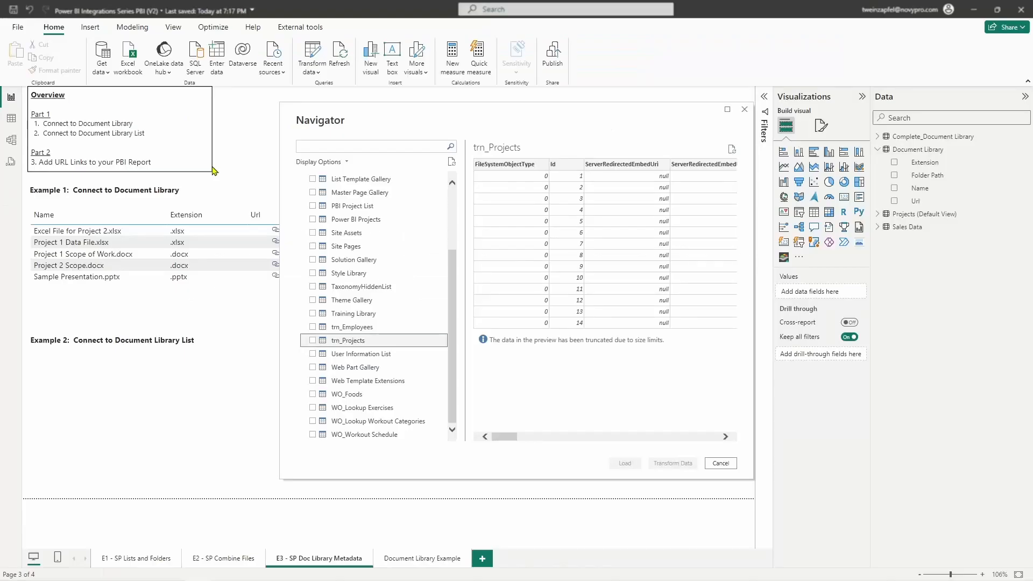
left_click(312, 313)
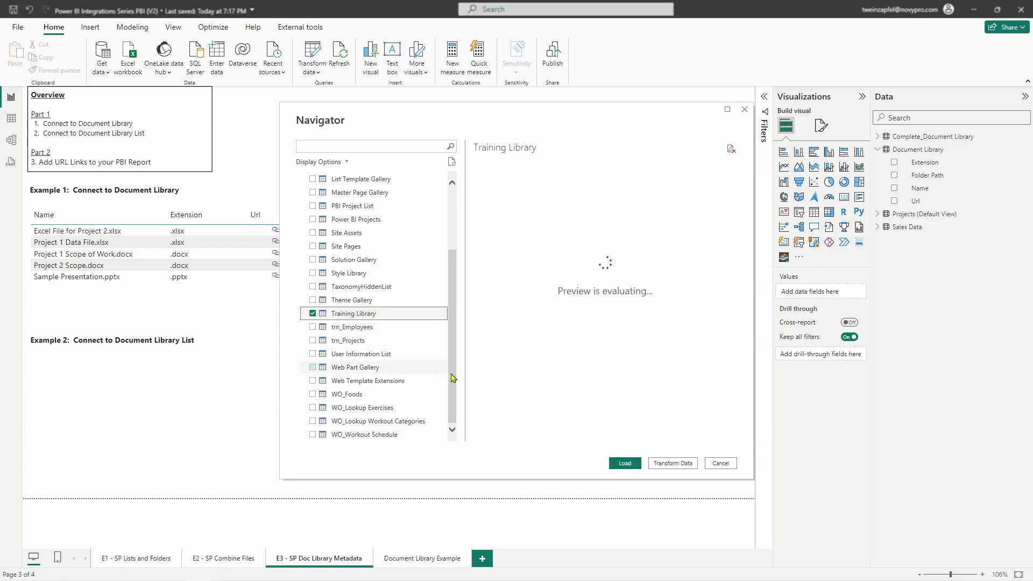
left_click(675, 464)
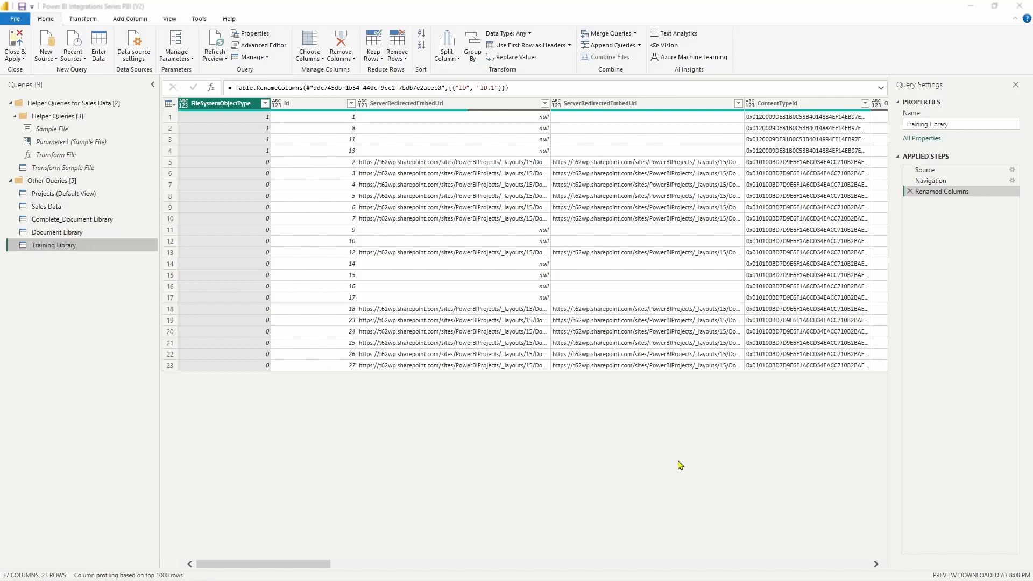
Step: Switch to SharePoint in the browser and review the Training Library's top level and its Project Documents folder
key("alt+Tab")
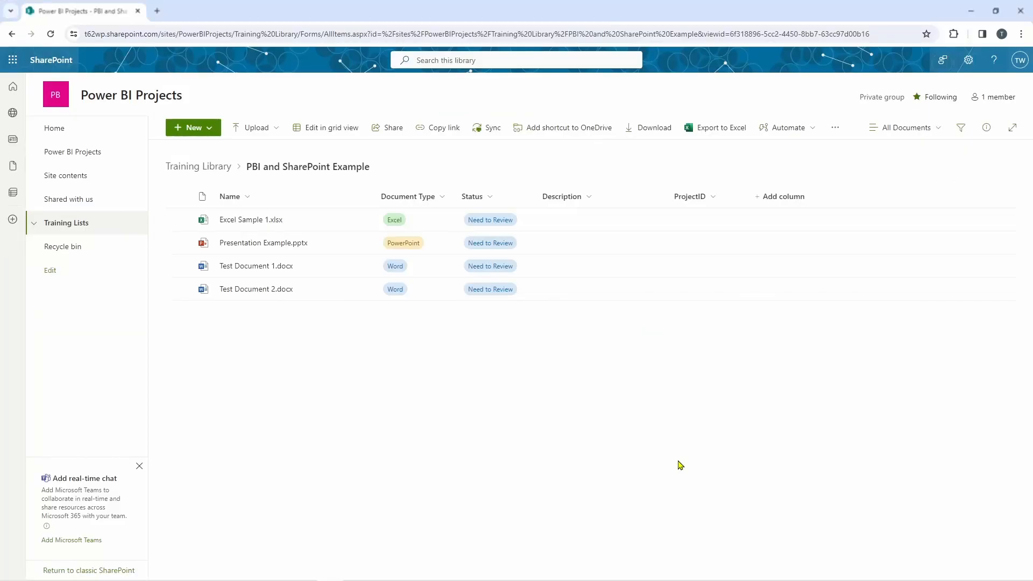
left_click(213, 167)
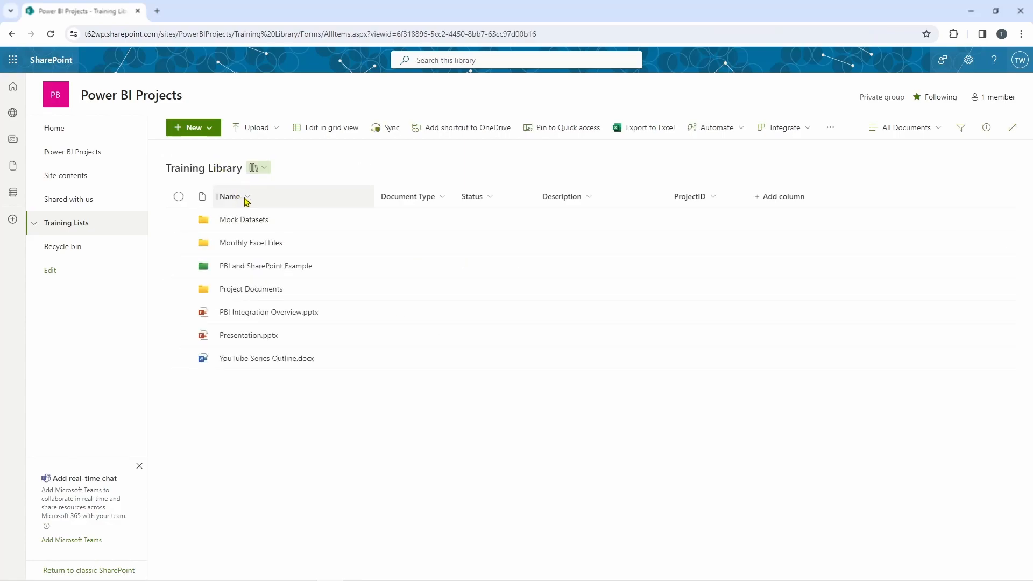
left_click(249, 290)
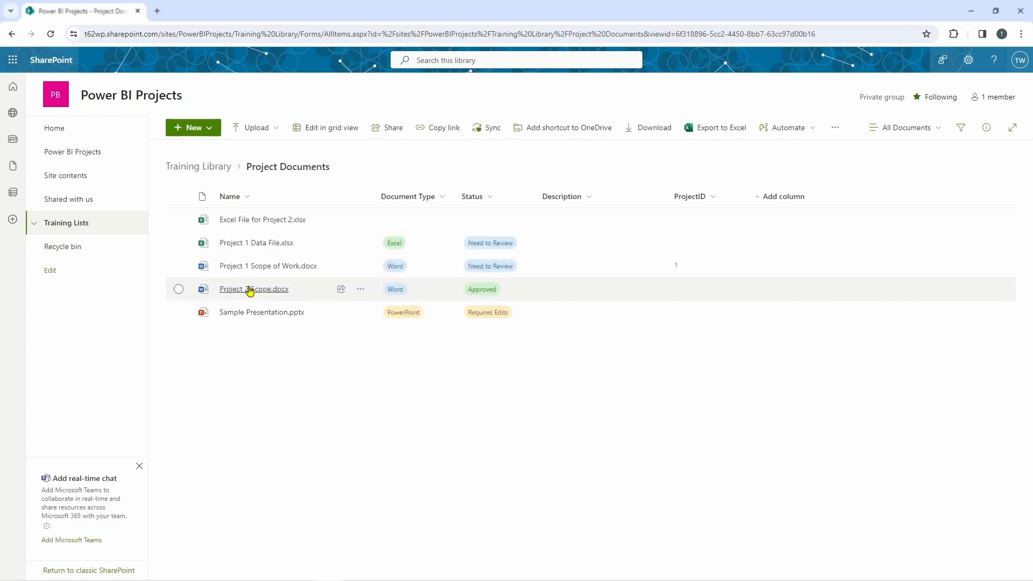
left_click(215, 168)
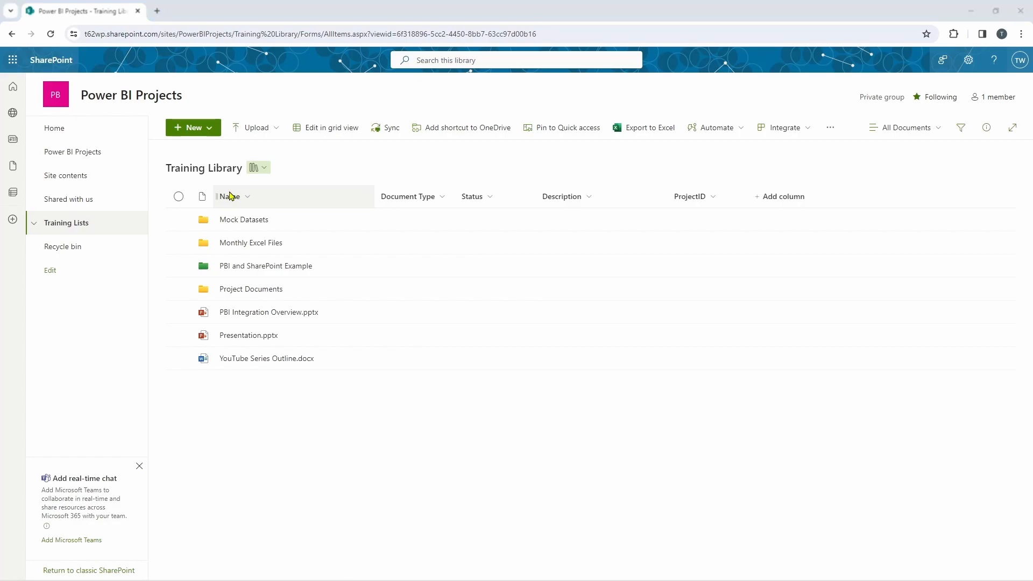
key("alt+Tab")
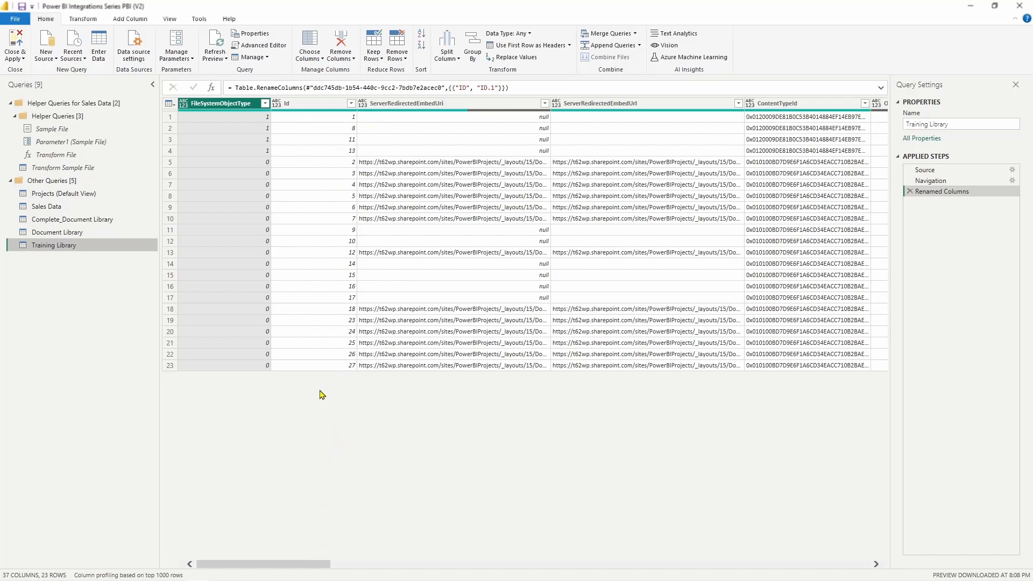
Step: Compare the Training Library query's DocumentType, Status and ProjectID columns with those of the Project Documents folder in SharePoint
mouse_move(318, 566)
left_mouse_down()
mouse_move(352, 566)
mouse_move(338, 566)
left_mouse_up()
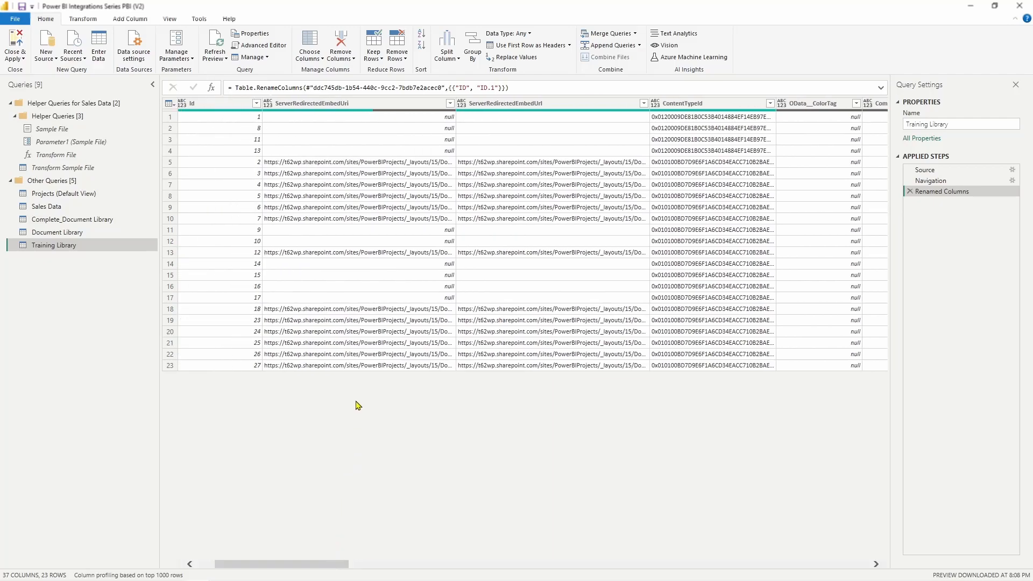
left_click(353, 107)
left_click_drag(340, 567, 430, 548)
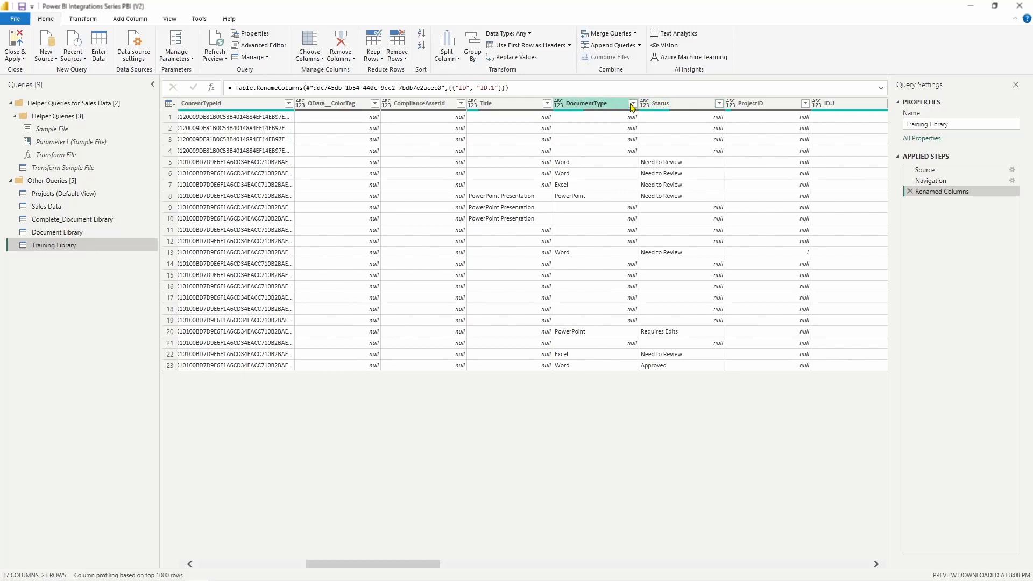
key("alt+Tab")
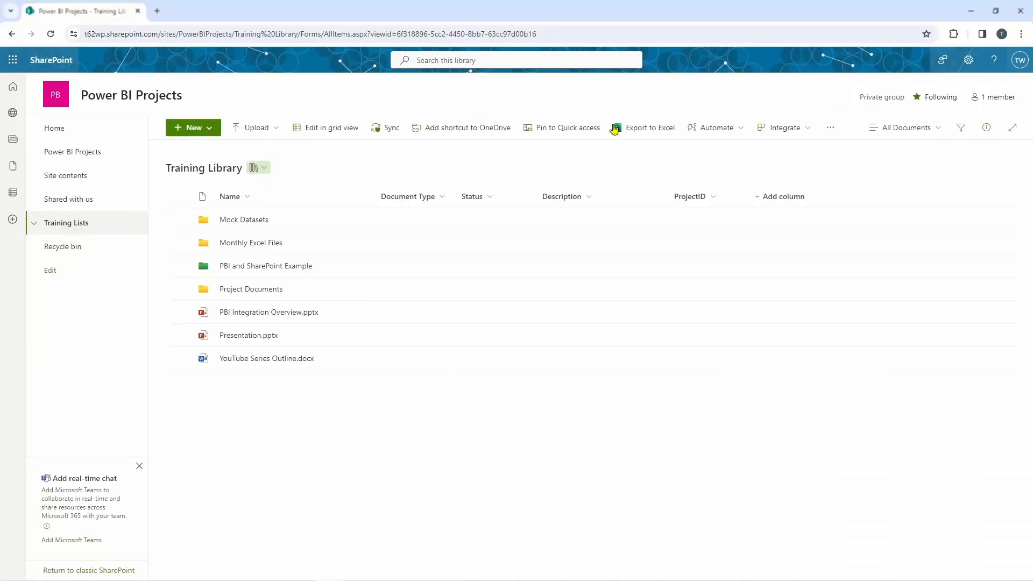
left_click(269, 290)
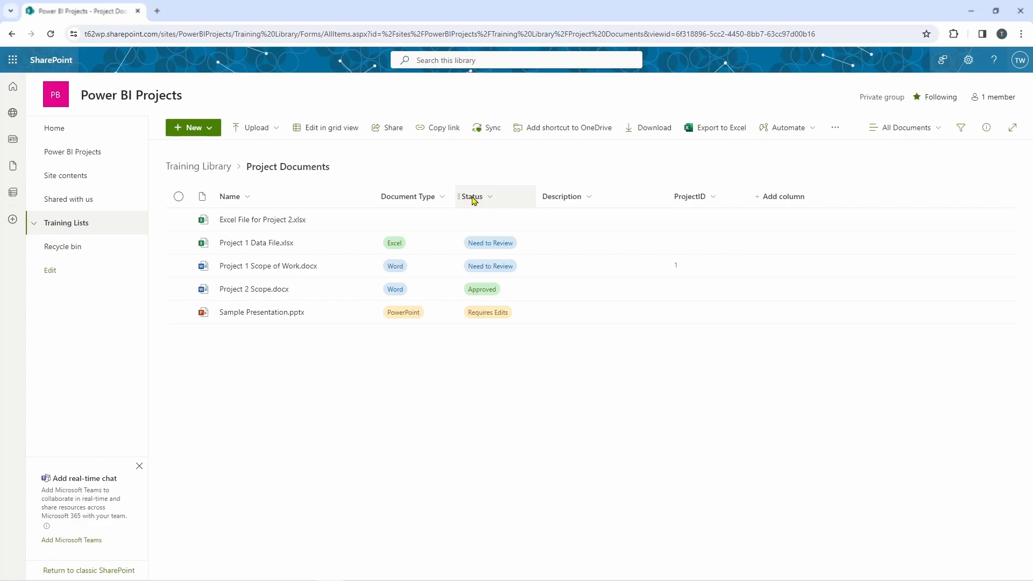
key("alt+Tab")
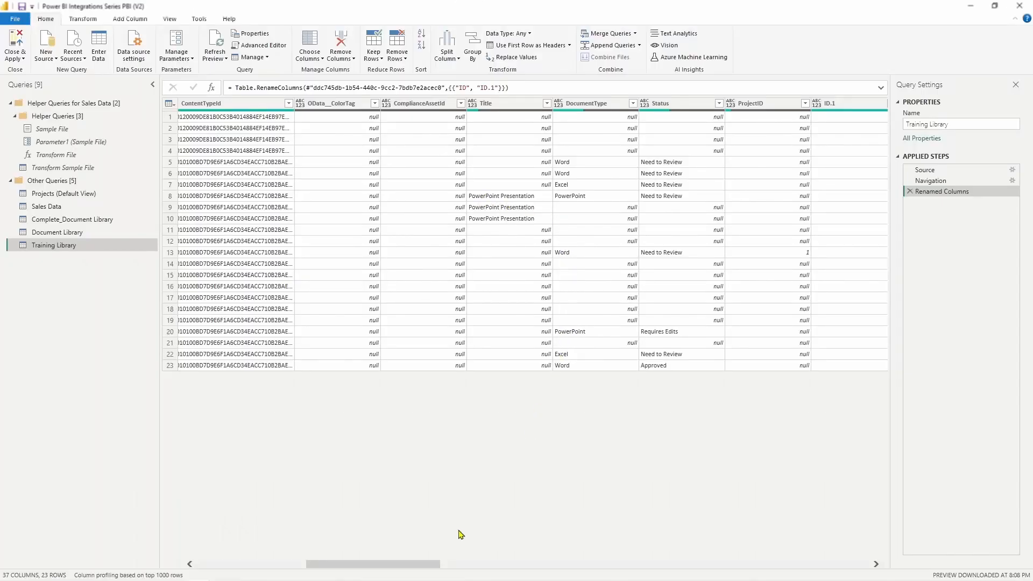
Step: Preview the records in rows 10 and 1 of the FieldValuesAsText column, enlarging the preview pane to read their fields
left_click_drag(423, 566, 728, 532)
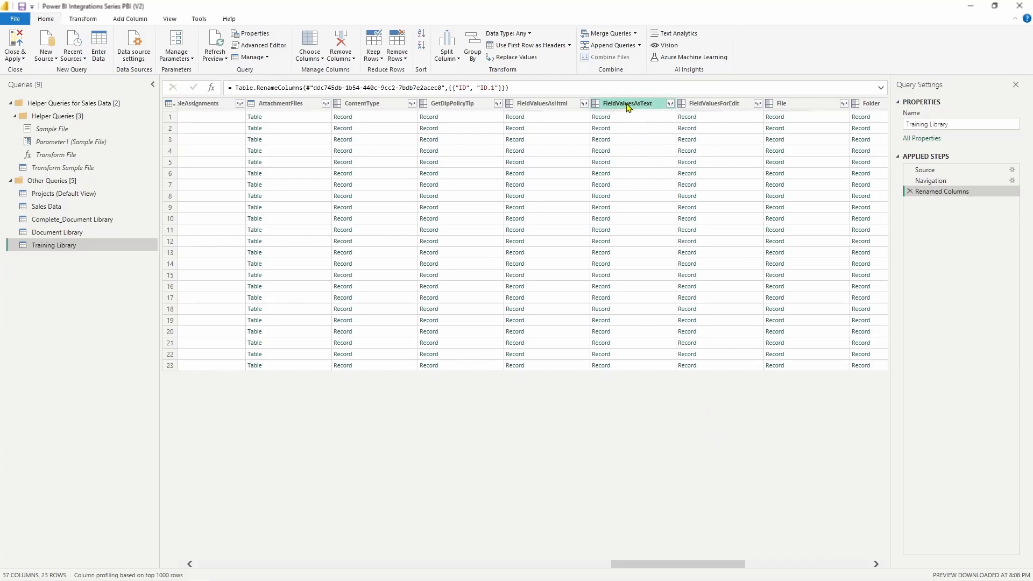
left_click(647, 104)
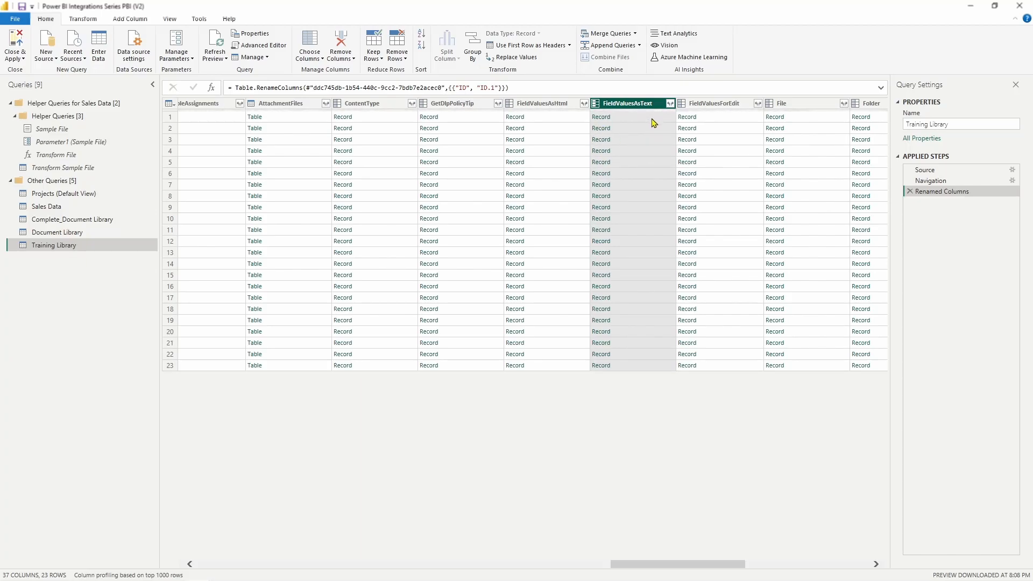
left_click(649, 222)
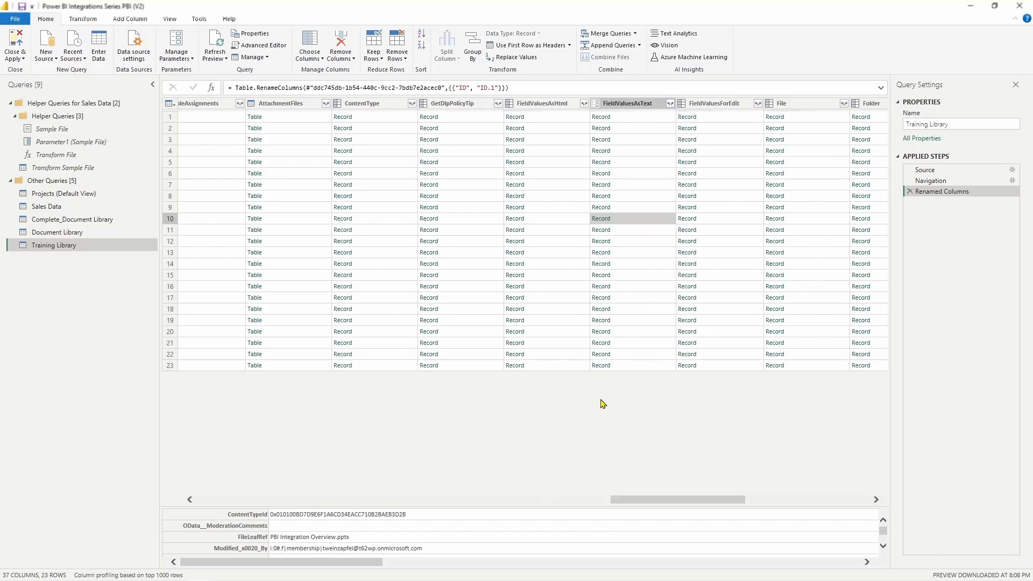
left_click_drag(586, 506, 585, 453)
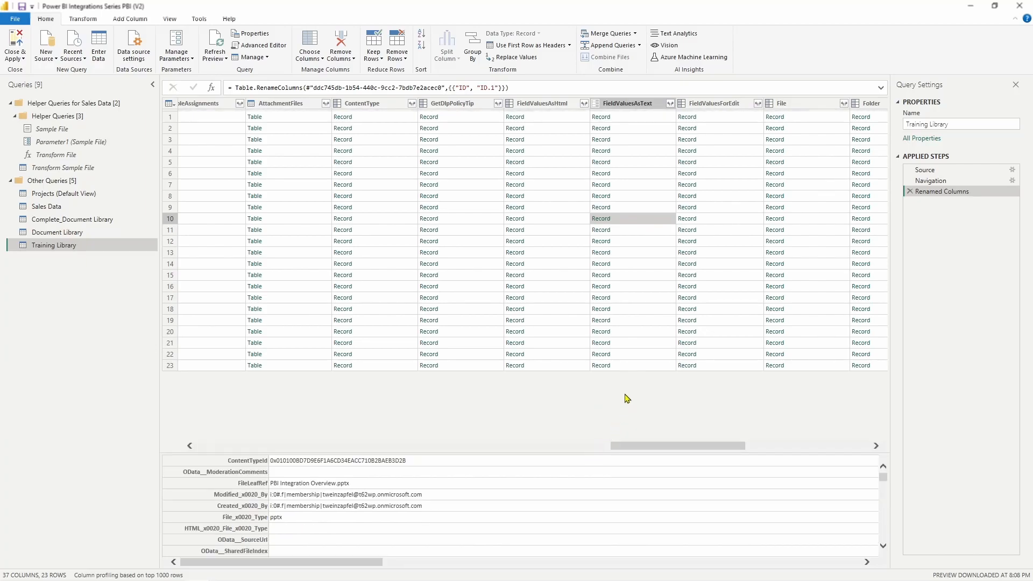
left_click(648, 117)
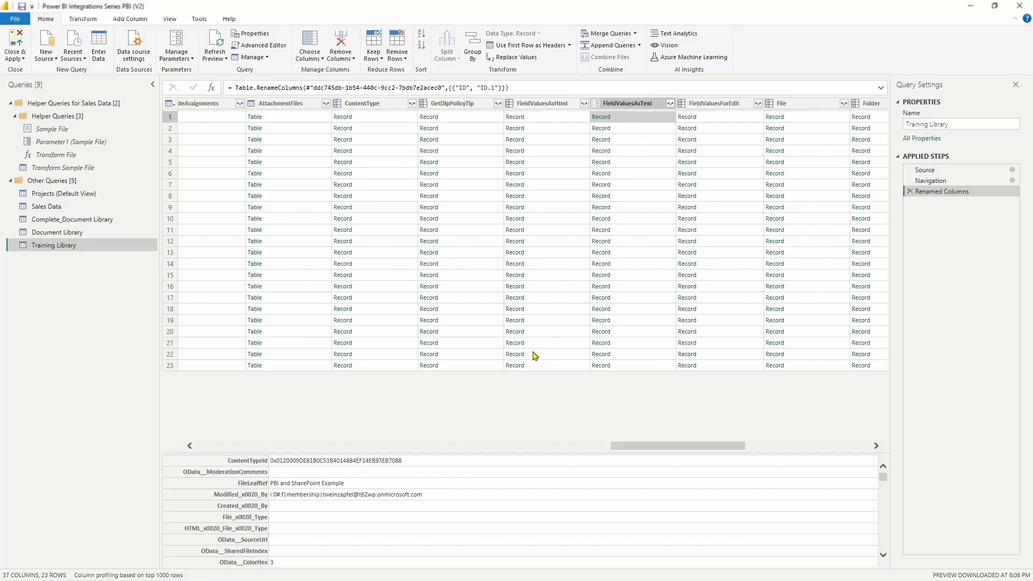
left_click_drag(507, 447, 507, 423)
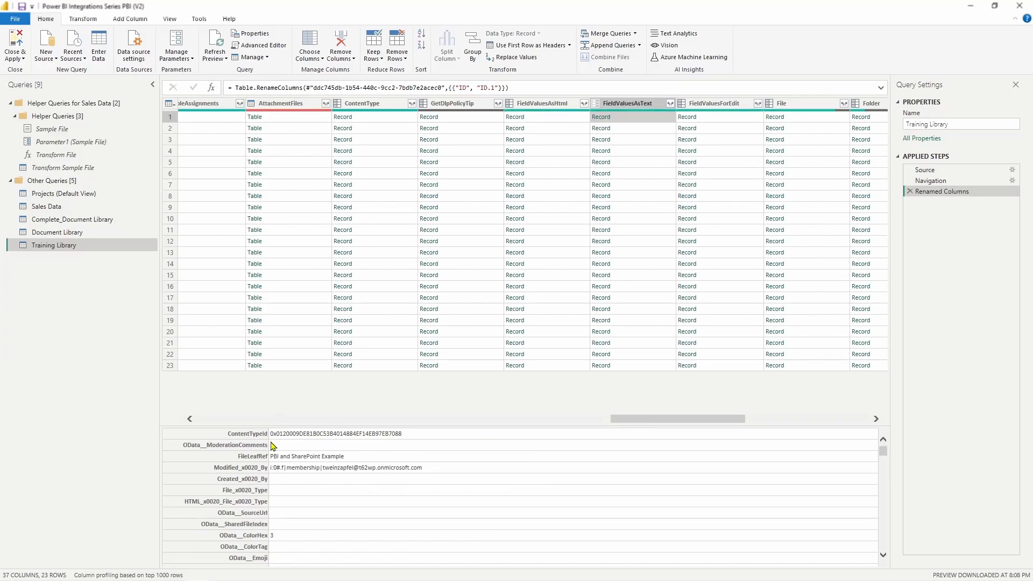
scroll(273, 449, "down", 1)
scroll(277, 447, "up", 1)
Step: Compare the Training Library's top-level items in SharePoint with the fields of the first FieldValuesAsText record in Power Query
key("alt+Tab")
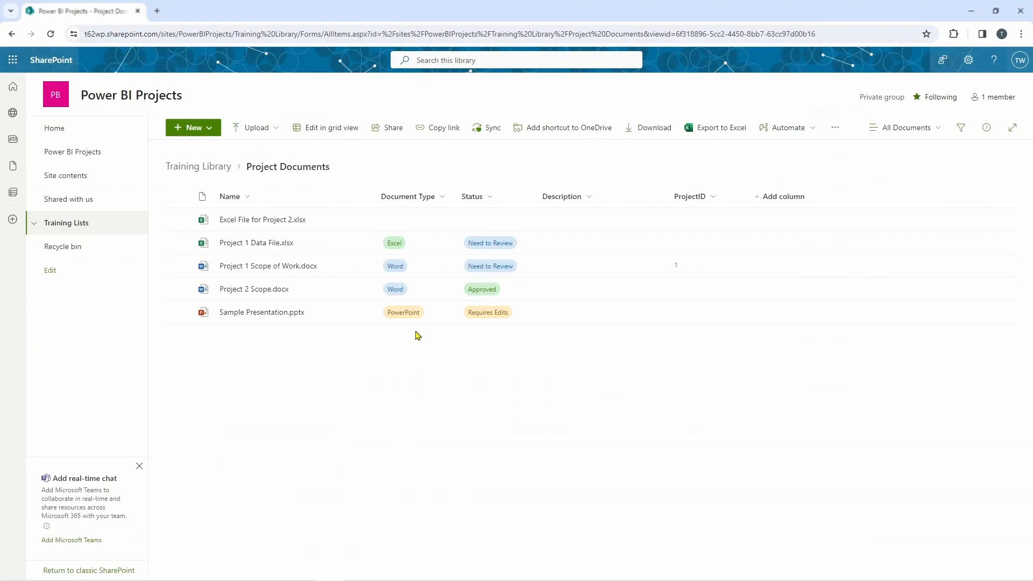
left_click(209, 167)
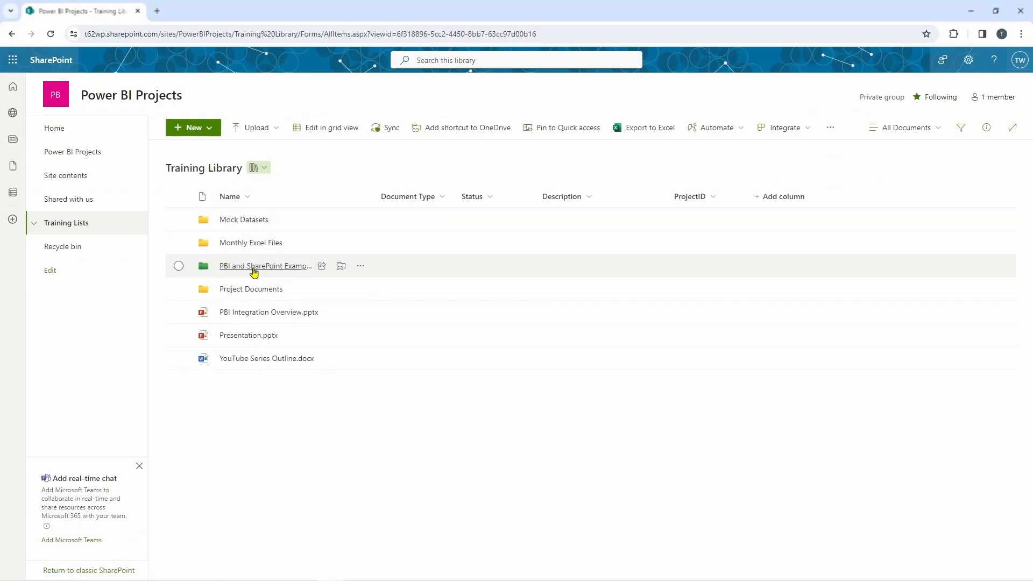
key("alt+Tab")
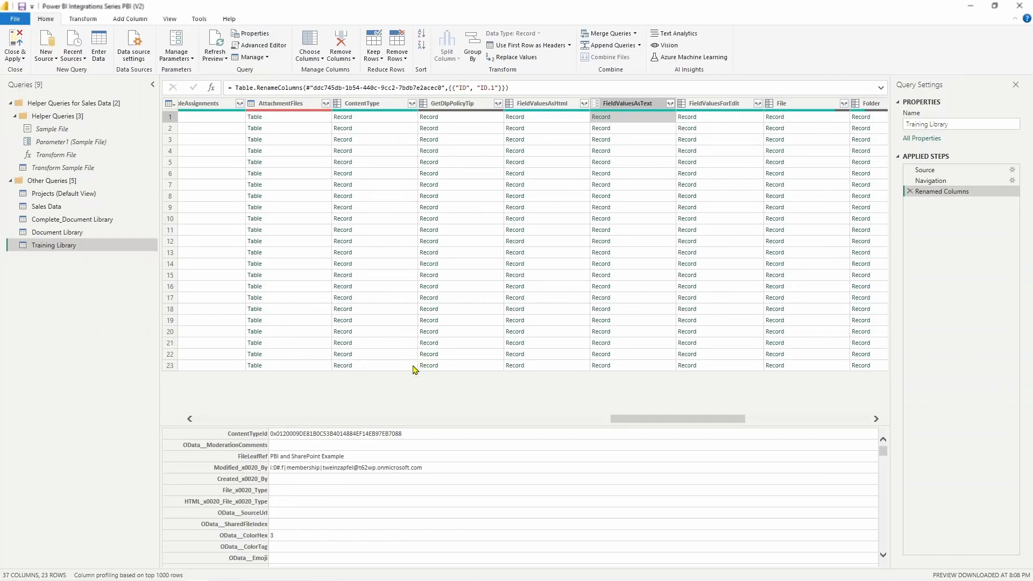
scroll(330, 515, "down", 10)
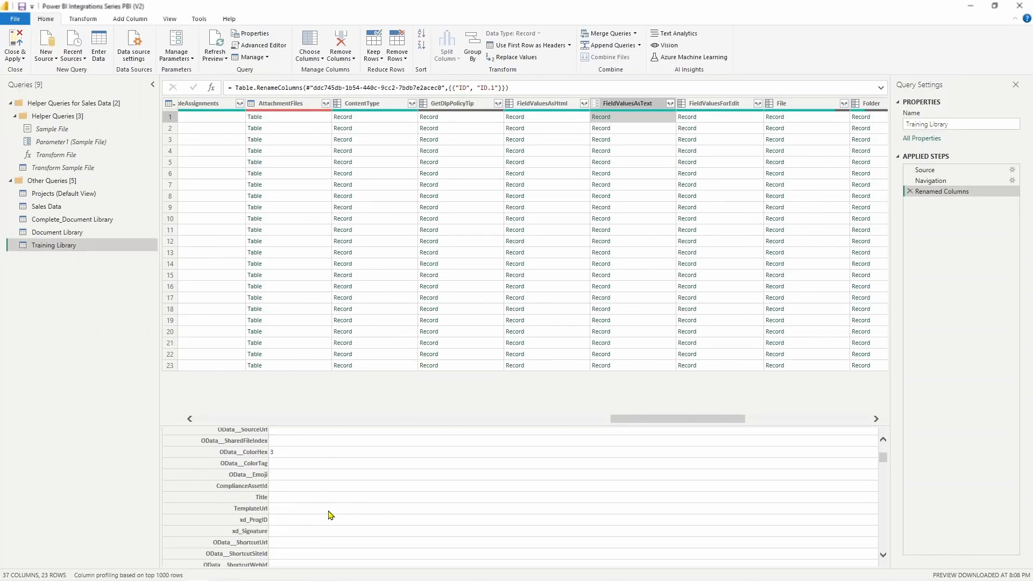
scroll(330, 514, "down", 4)
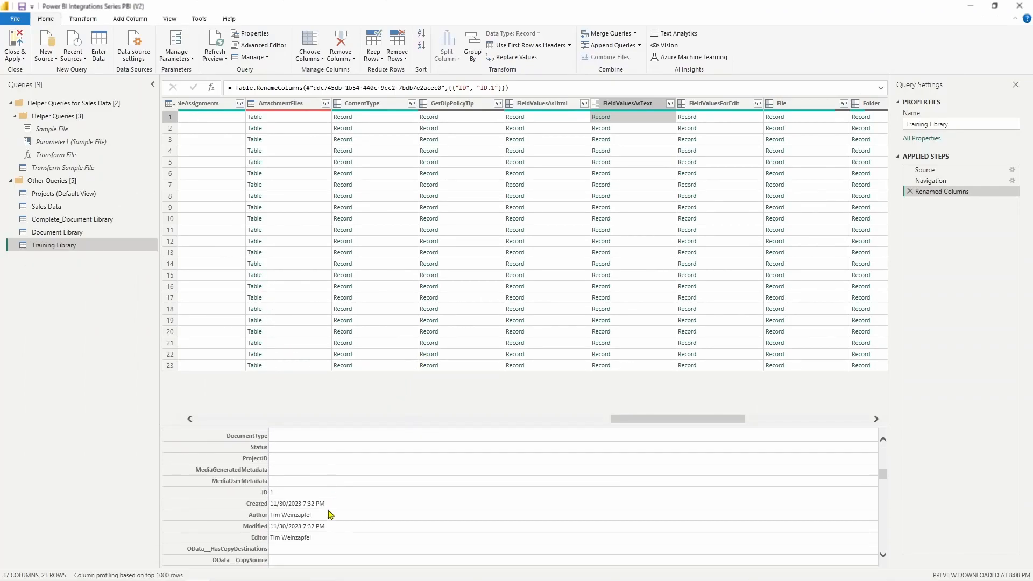
scroll(331, 515, "down", 1)
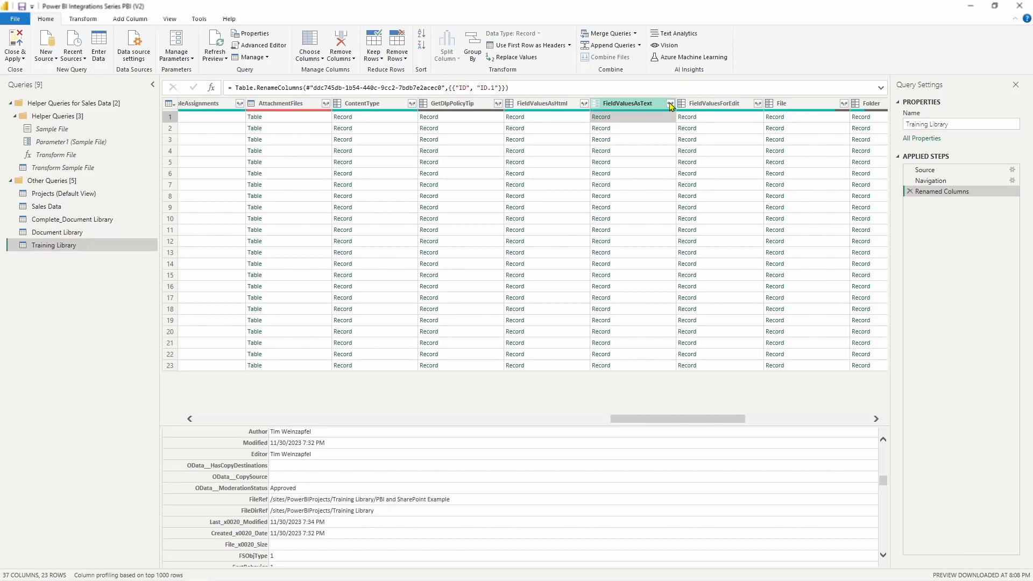
Step: Expand the FieldValuesAsText column to only FileLeafRef, FileRef and FileDirRef, keeping the original column name as prefix
left_click(670, 104)
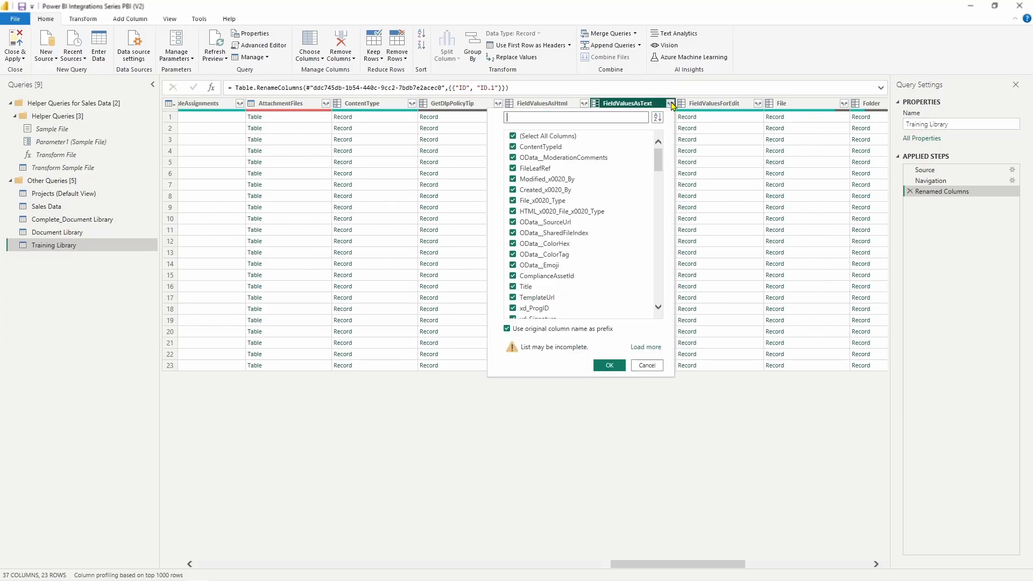
left_click(546, 137)
left_click(535, 170)
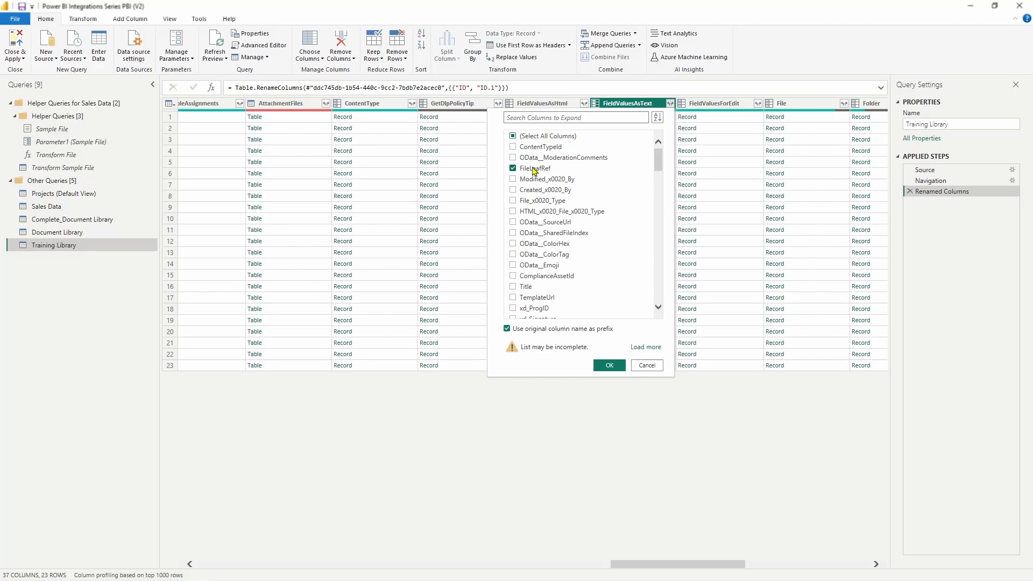
scroll(538, 203, "down", 4)
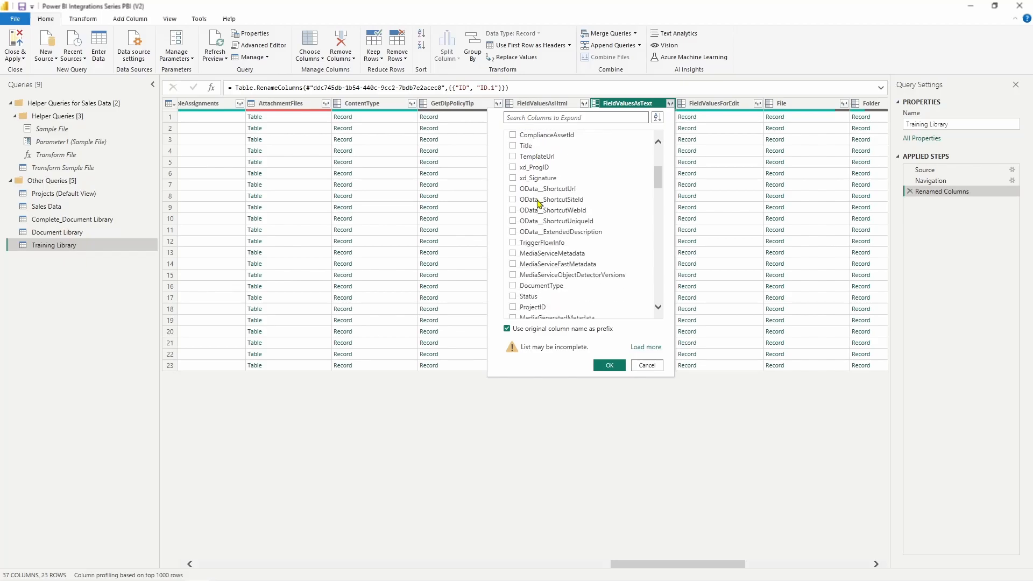
scroll(538, 203, "down", 10)
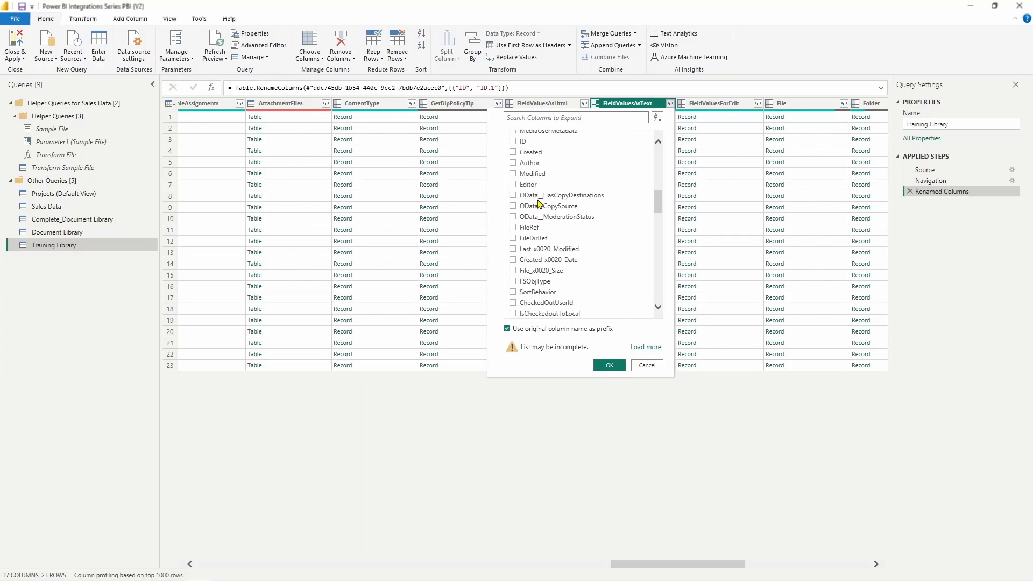
left_click(528, 227)
left_click(532, 238)
left_click(608, 365)
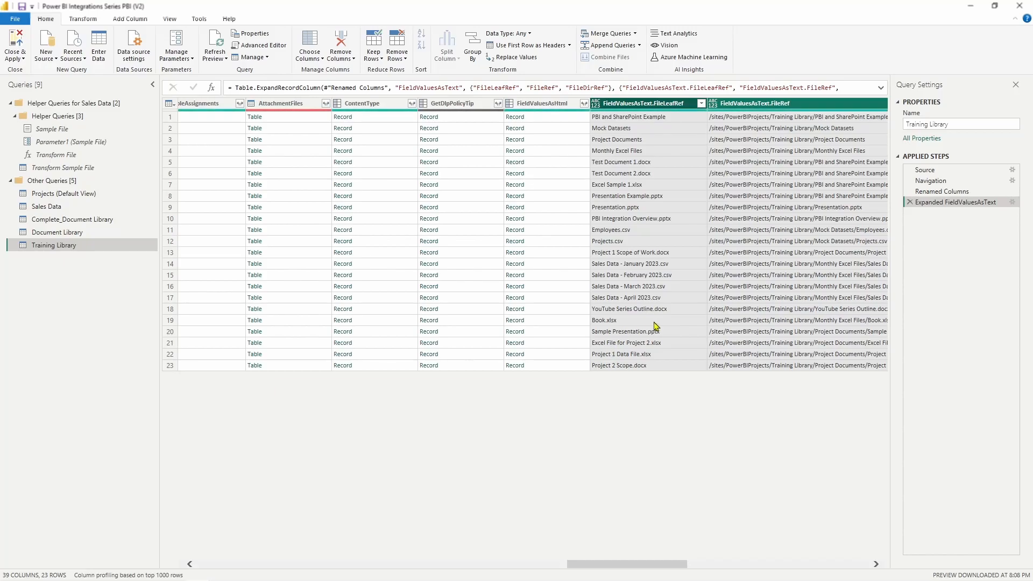
Step: Review the settings of the Expanded FieldValuesAsText step and look over the expanded FileLeafRef, FileRef and FileDirRef columns
left_click(1013, 202)
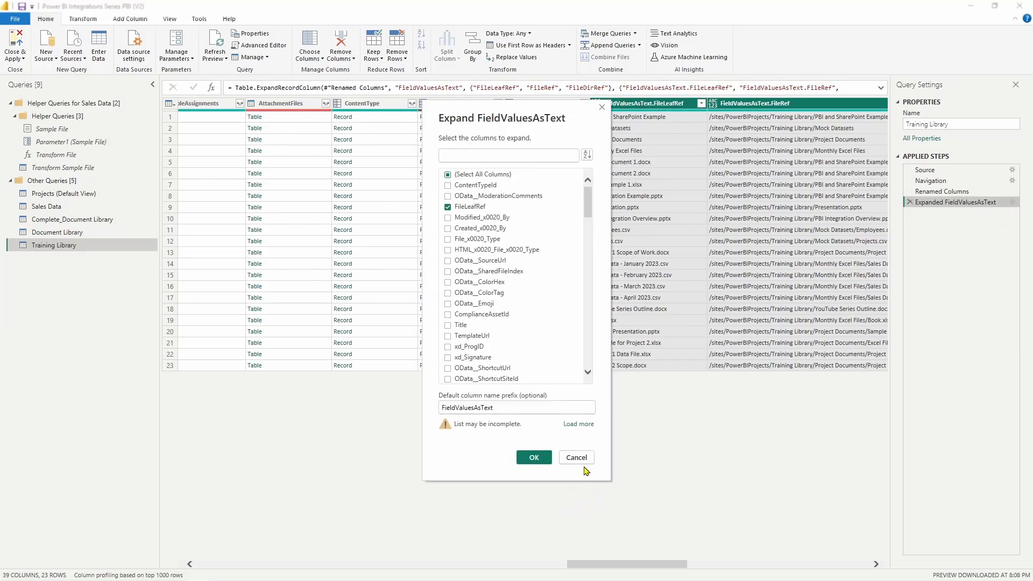
left_click(576, 457)
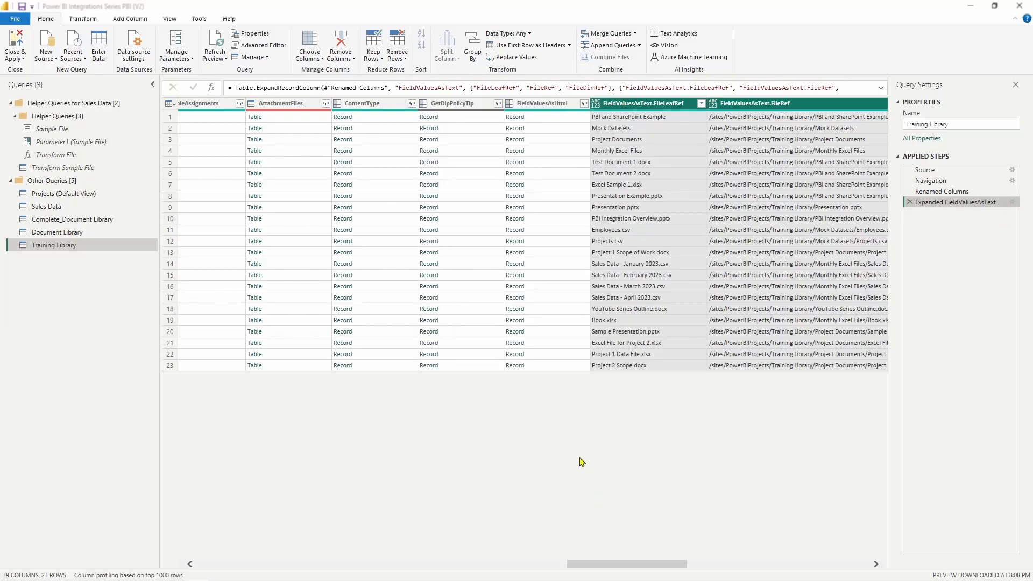
left_click_drag(630, 566, 670, 565)
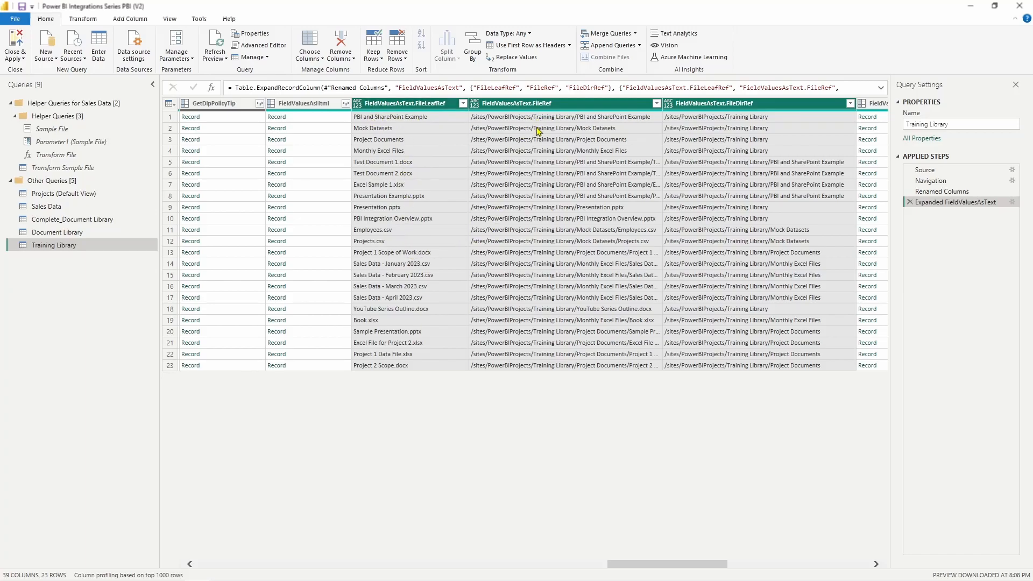
left_click(398, 104)
Step: Preview the records in rows 1 and 8 of the File column and read through the row 8 fields
left_click_drag(667, 568, 698, 551)
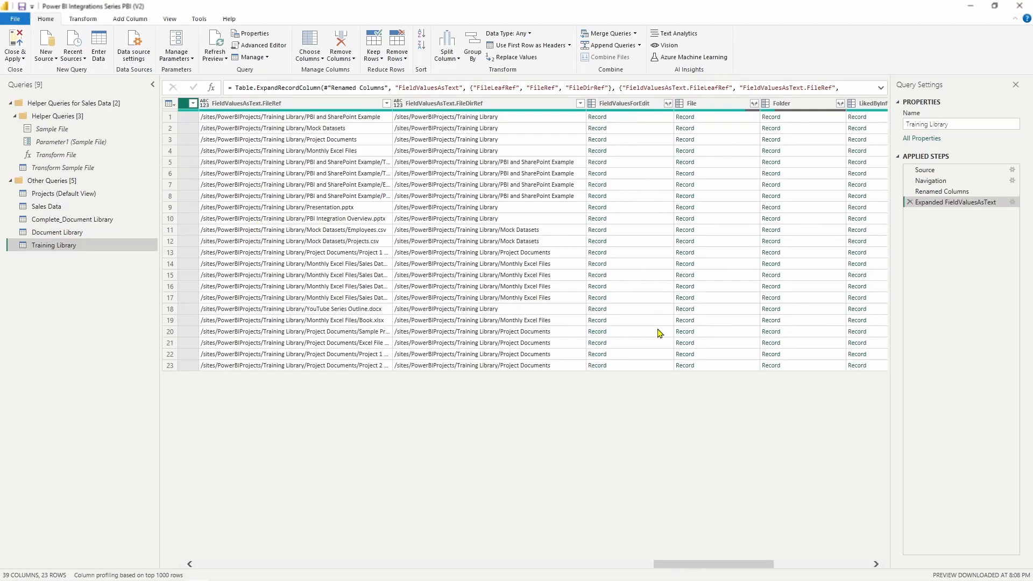
left_click_drag(698, 568, 733, 567)
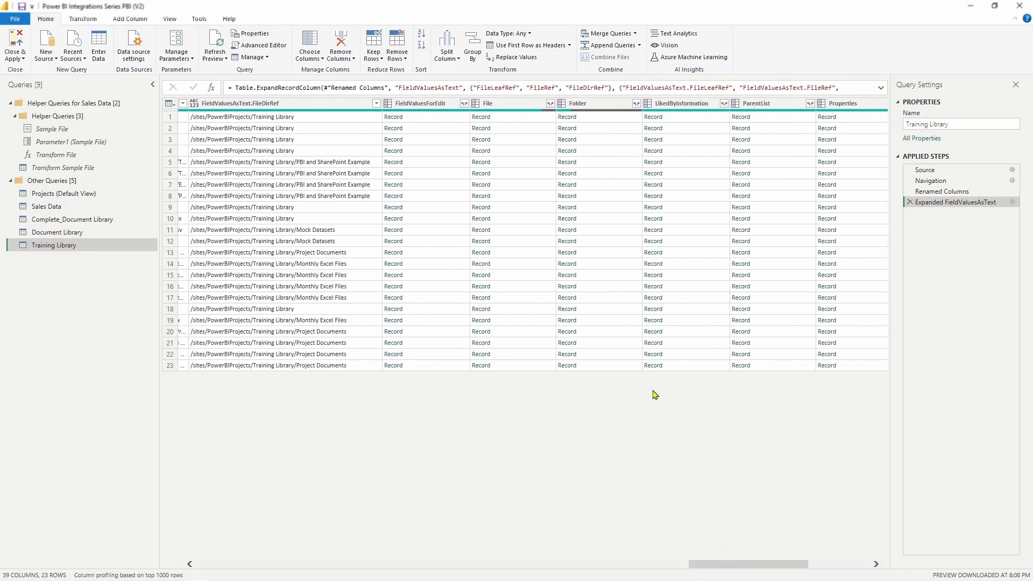
left_click(530, 120)
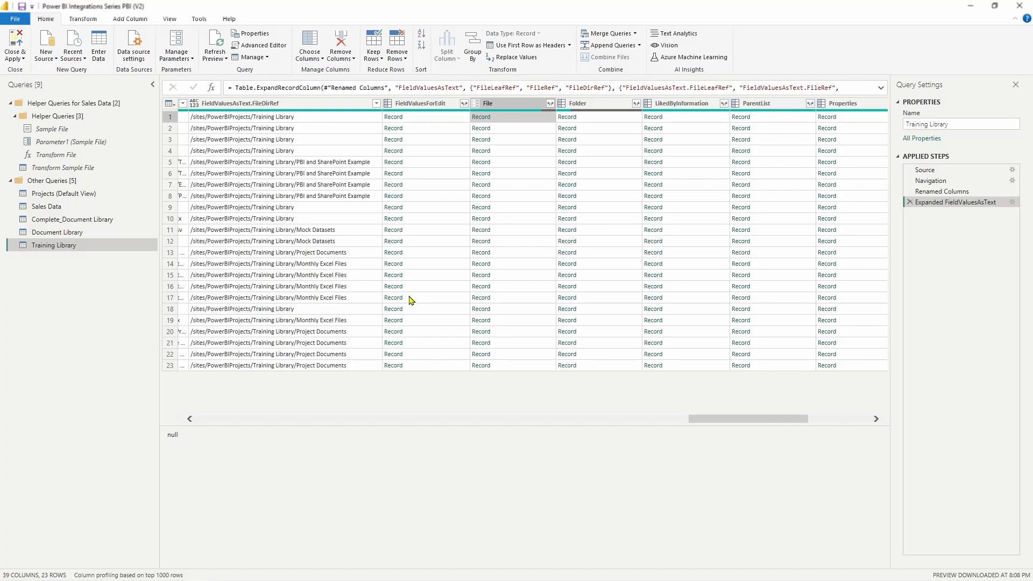
left_click(527, 196)
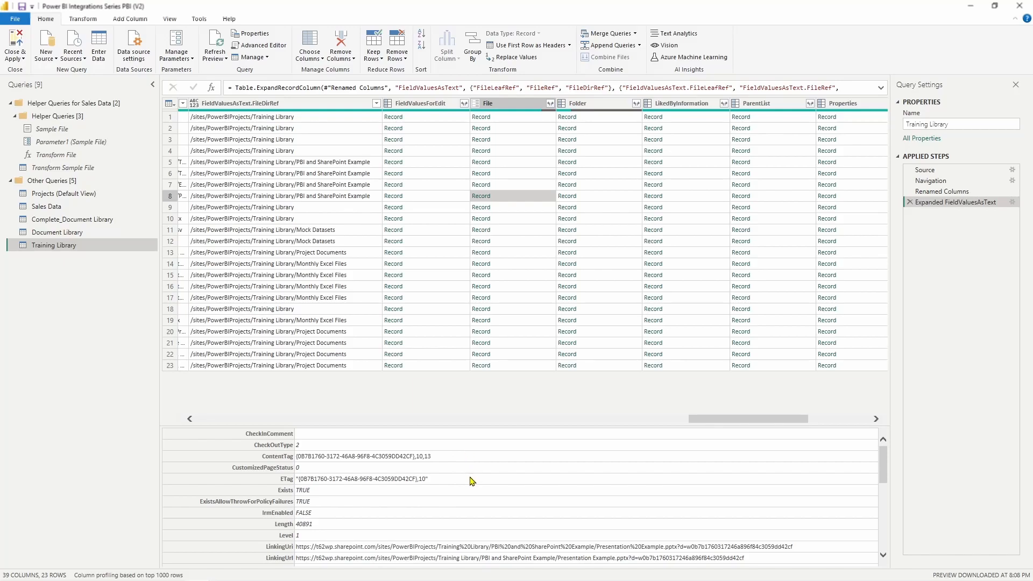
scroll(471, 481, "down", 1)
scroll(398, 523, "down", 2)
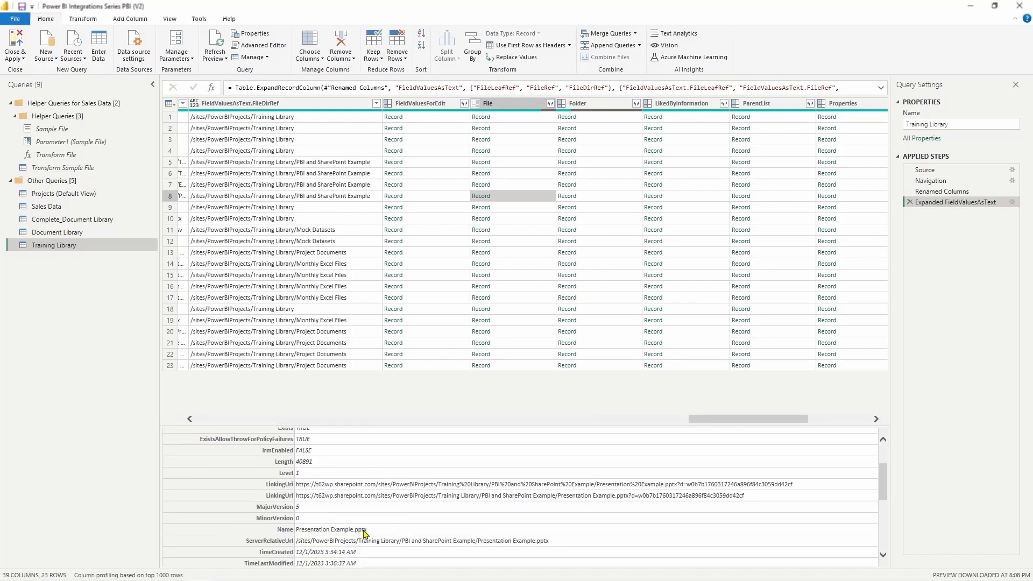
Step: Expand the File column to only its Name field, keeping the original column name as prefix
left_click(550, 104)
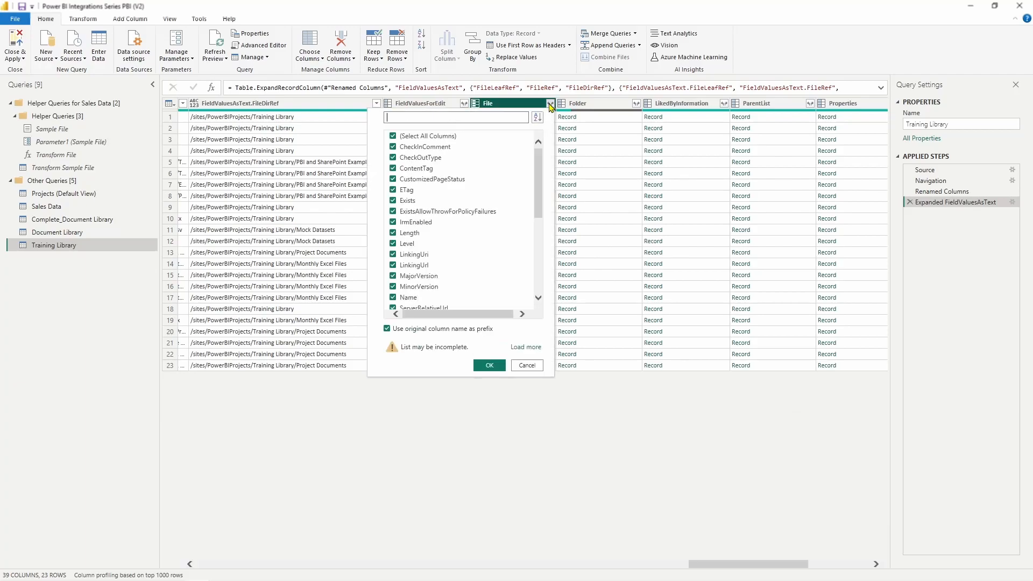
left_click(393, 136)
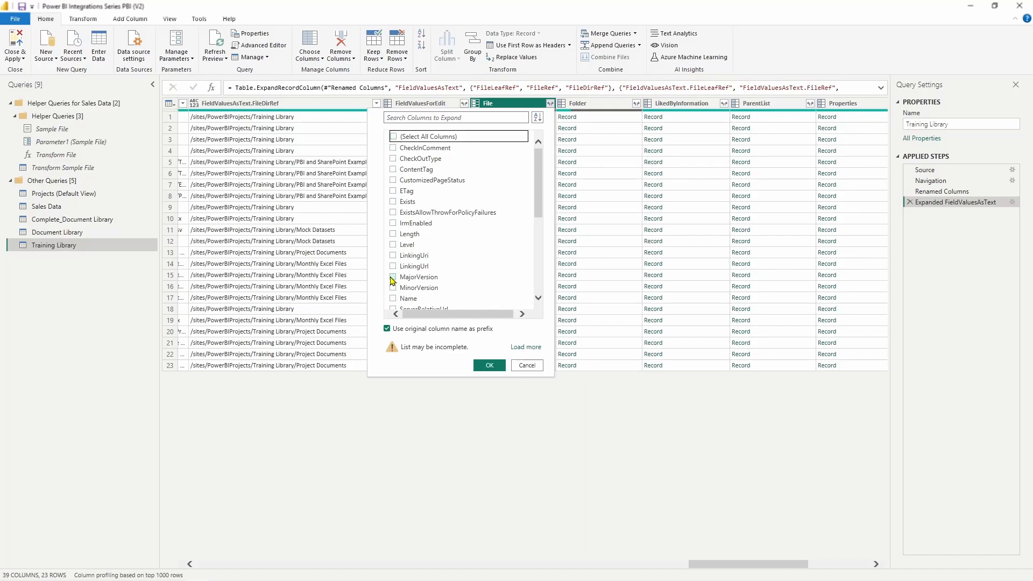
scroll(398, 281, "down", 2)
left_click(393, 244)
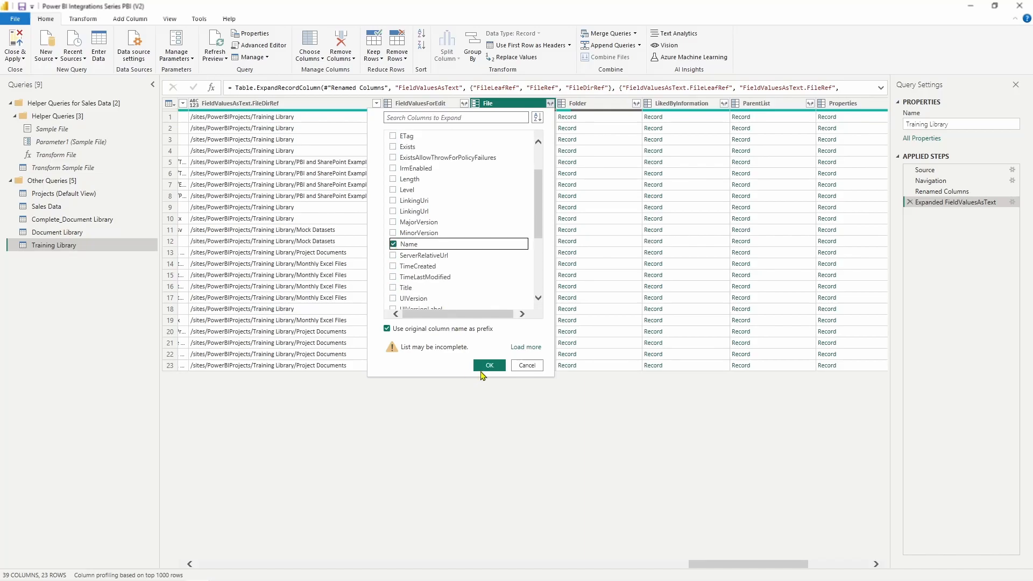
left_click(488, 366)
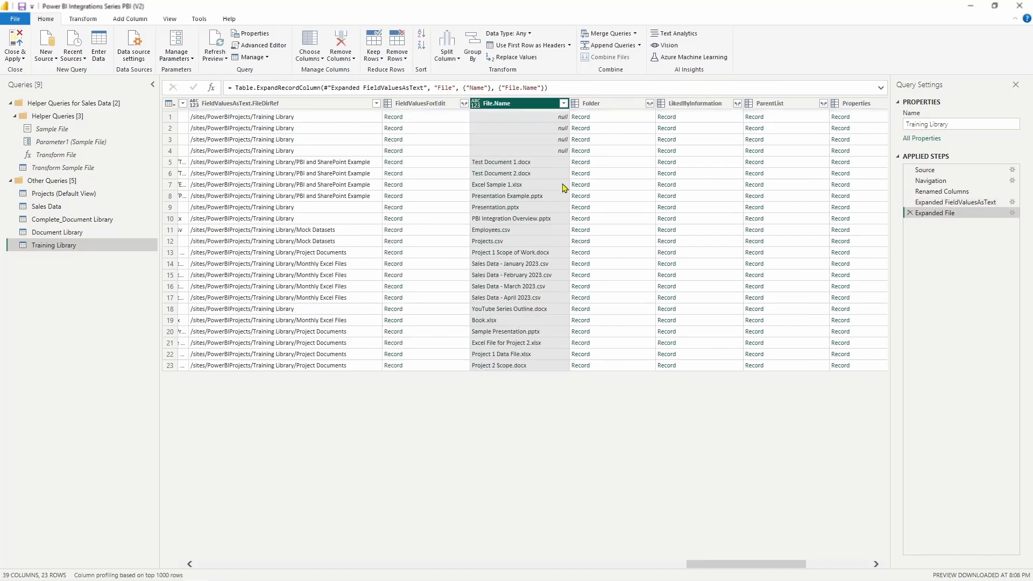
Step: Preview the first record of the Folder column and expand that column to only its Name field
left_click(627, 107)
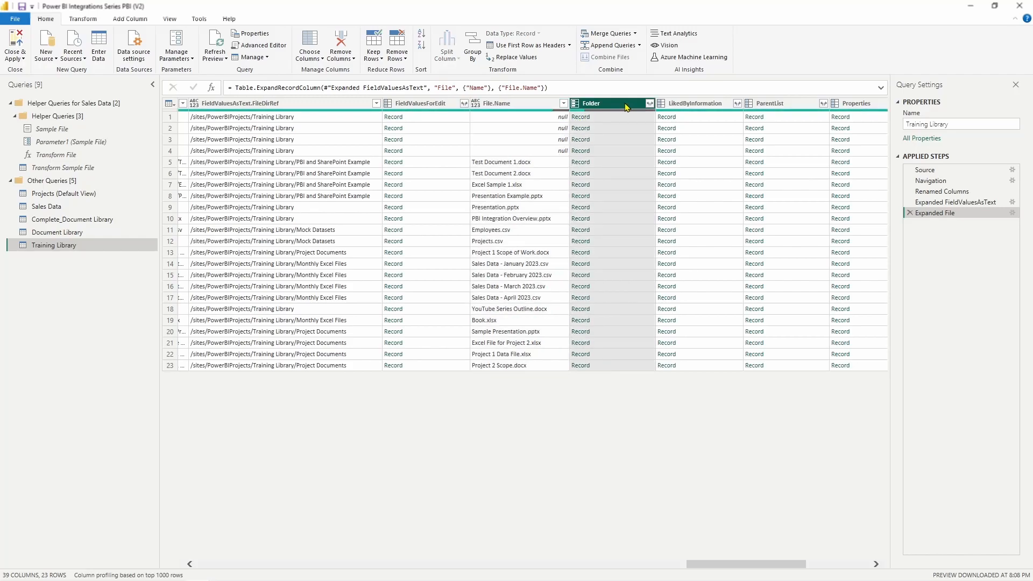
left_click(630, 118)
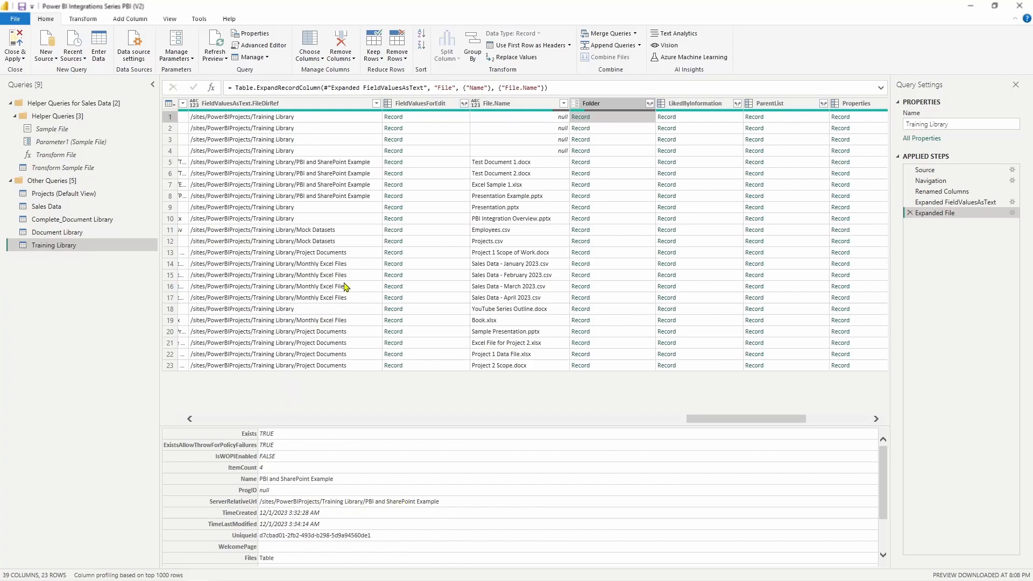
left_click(649, 104)
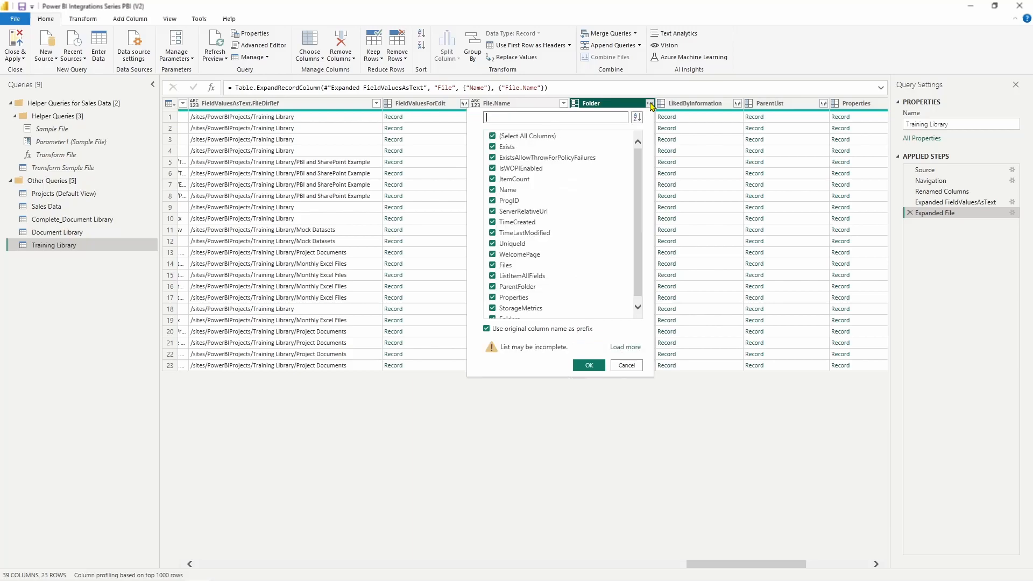
left_click(517, 137)
left_click(492, 190)
left_click(589, 365)
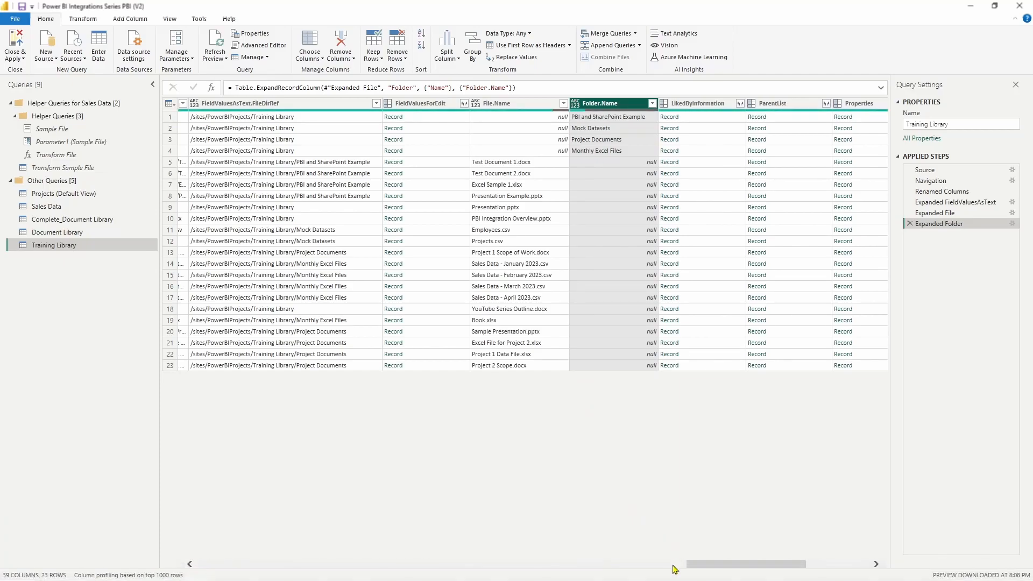
Step: Look through the expanded table from its last columns back to its first, and mark Id, Title, DocumentType and Status as useful columns
left_click(673, 565)
left_click_drag(669, 564, 852, 556)
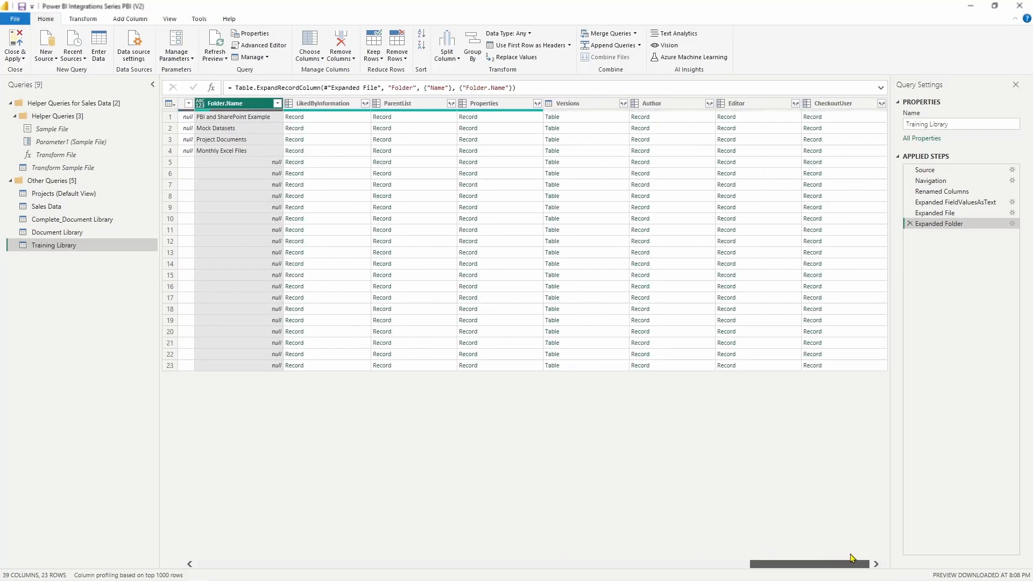
left_click_drag(851, 558, 782, 557)
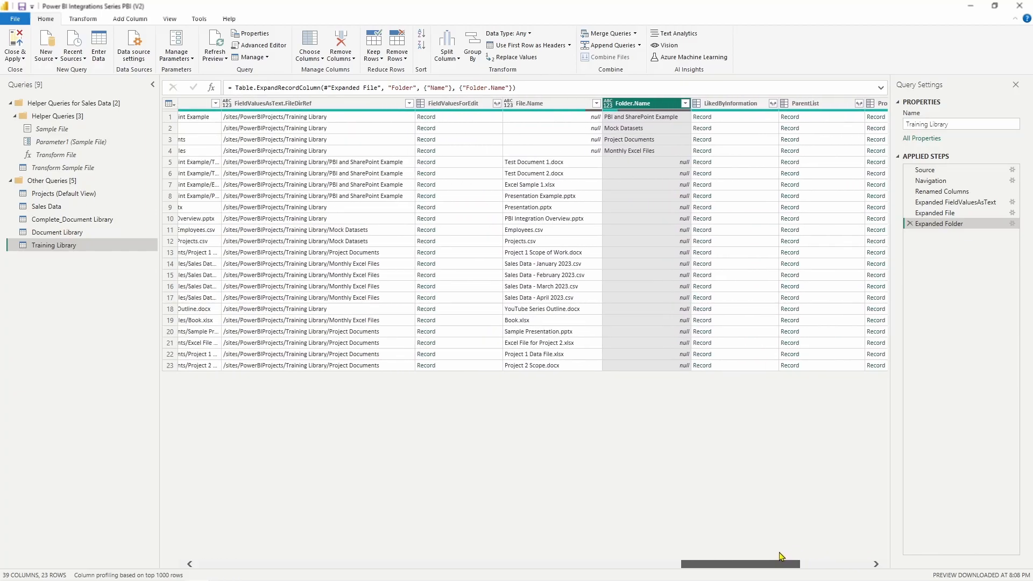
left_click_drag(781, 557, 625, 549)
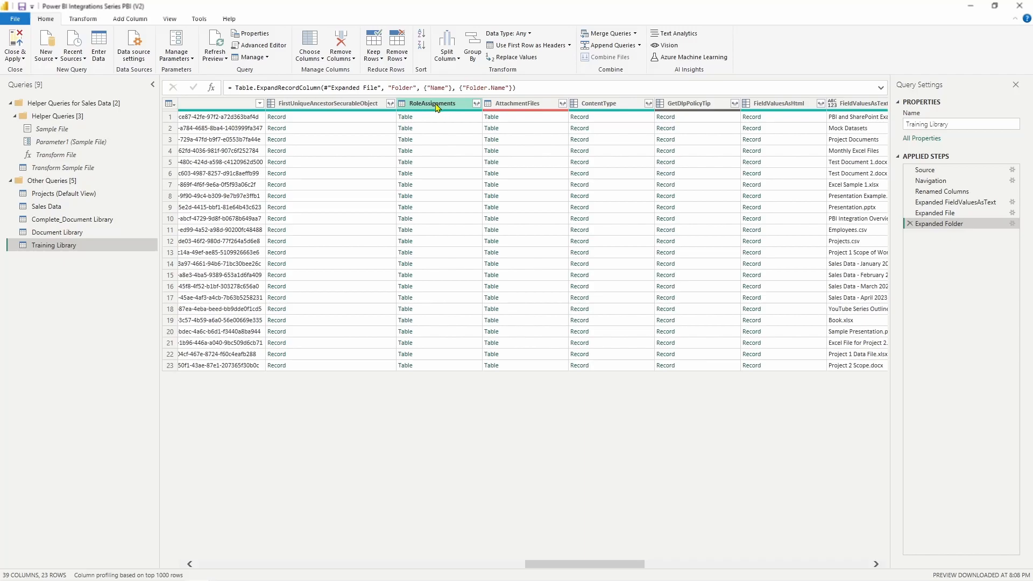
left_click_drag(559, 566, 369, 555)
left_click_drag(279, 554, 229, 551)
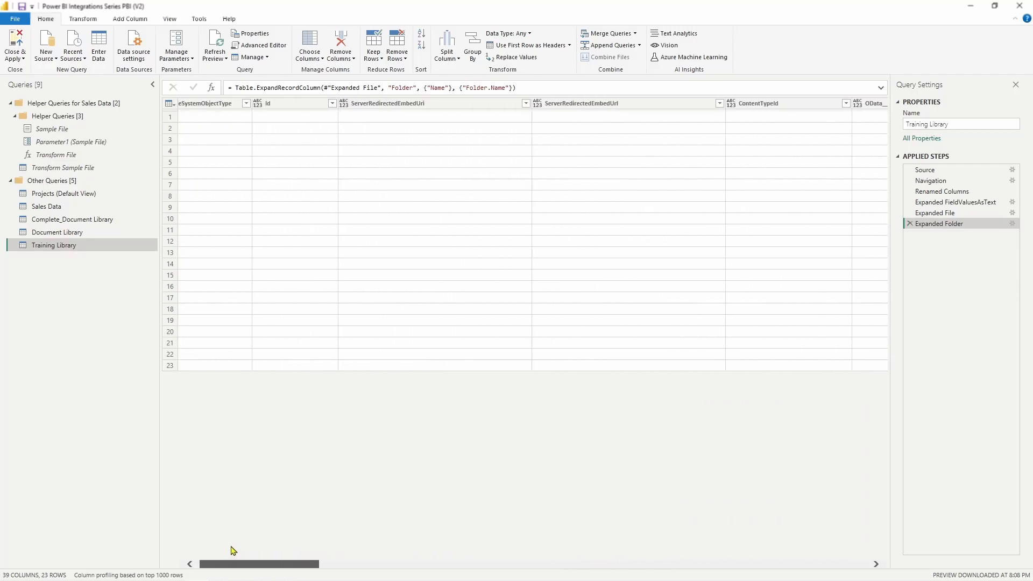
left_click(328, 105)
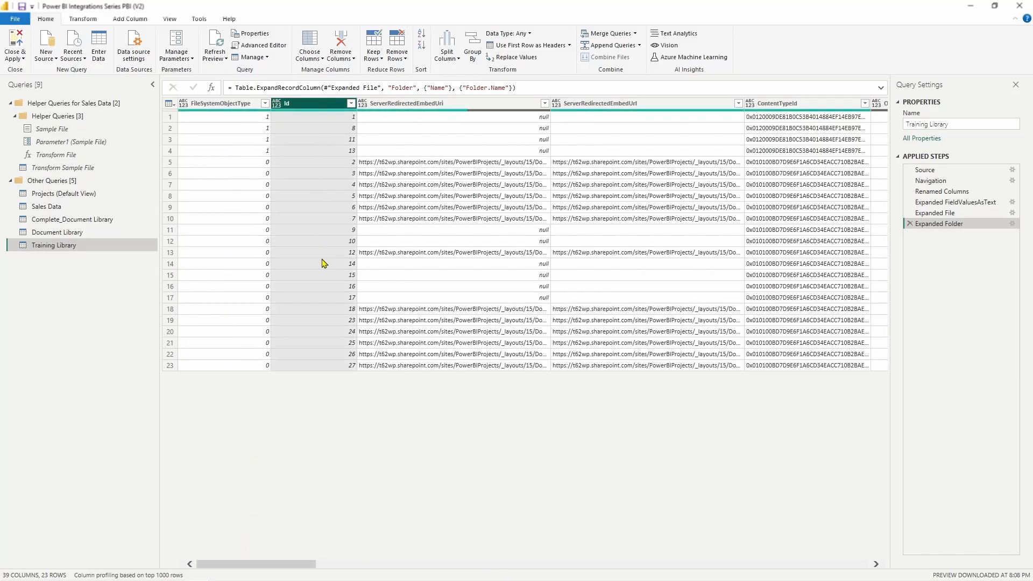
left_click_drag(288, 564, 413, 564)
left_click(432, 105)
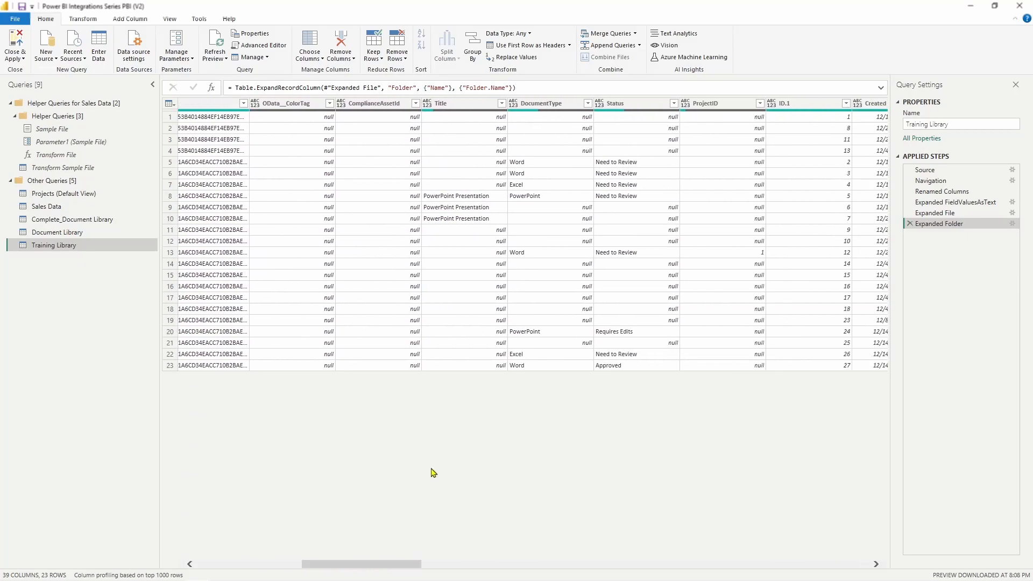
left_click(462, 105)
left_click(537, 104, "ctrl")
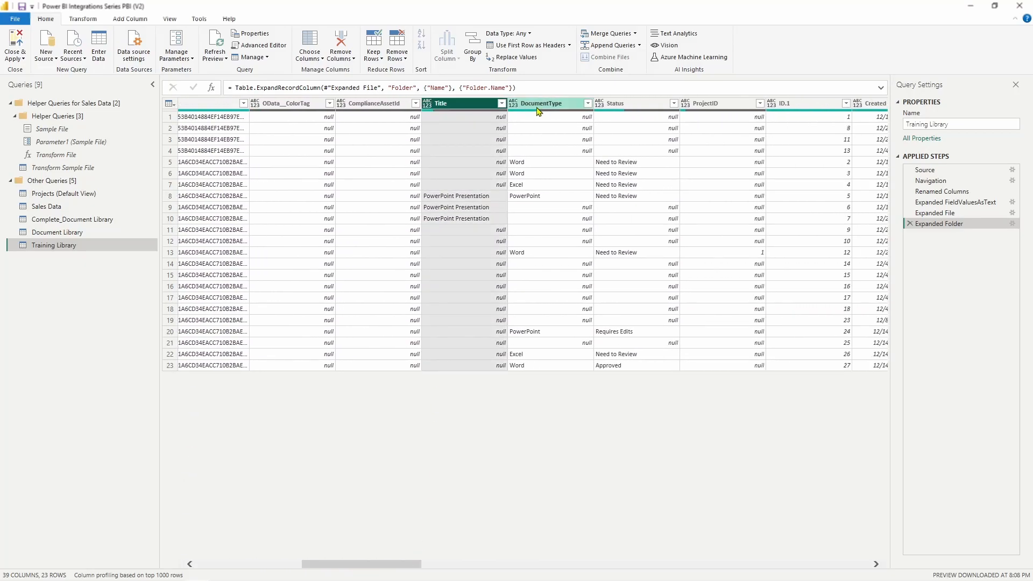
left_click(622, 108, "ctrl")
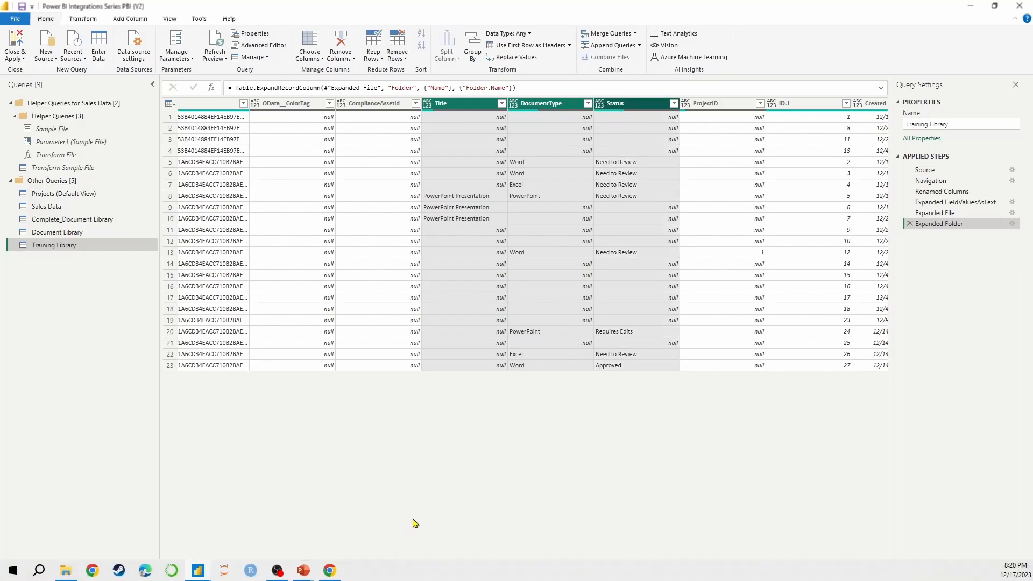
Step: Review the FieldValuesAsText.FileLeafRef, FileRef and FileDirRef columns together with File.Name and Folder.Name as further useful columns
left_click_drag(395, 564, 676, 534)
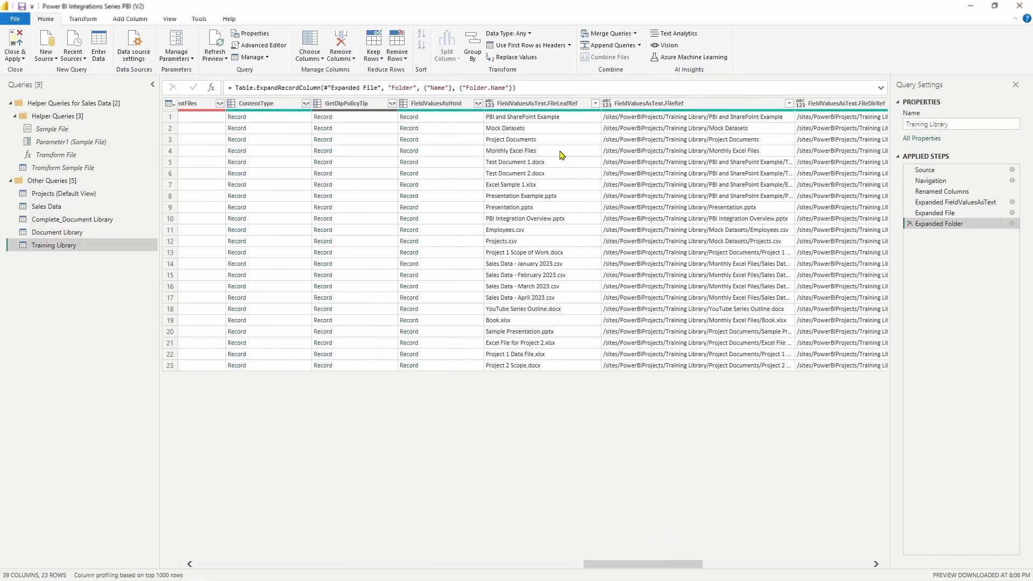
left_click(554, 103)
left_click(689, 103, "shift")
left_click(810, 104, "shift")
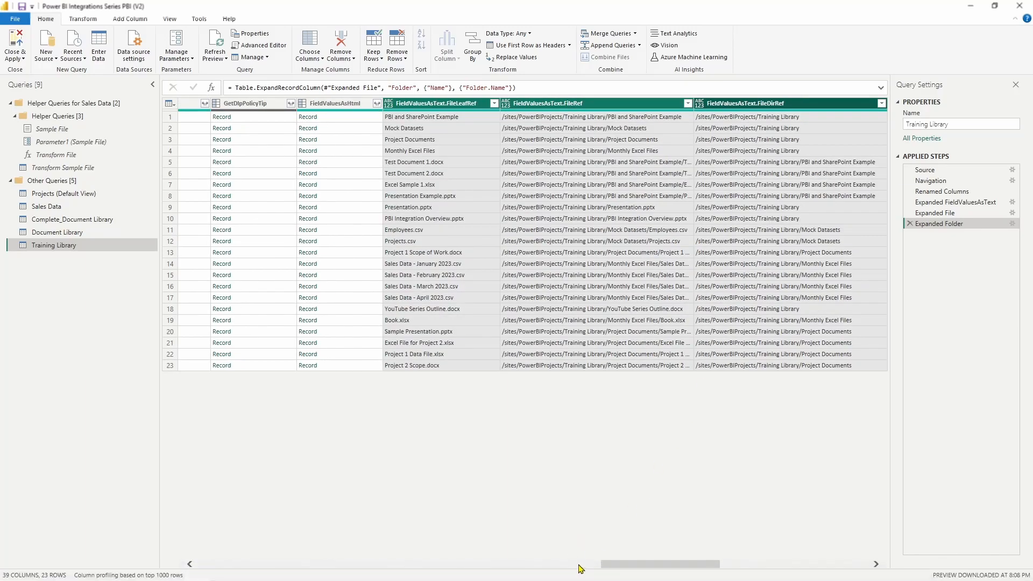
left_click(595, 566)
left_click_drag(597, 559, 798, 542)
left_click(513, 115)
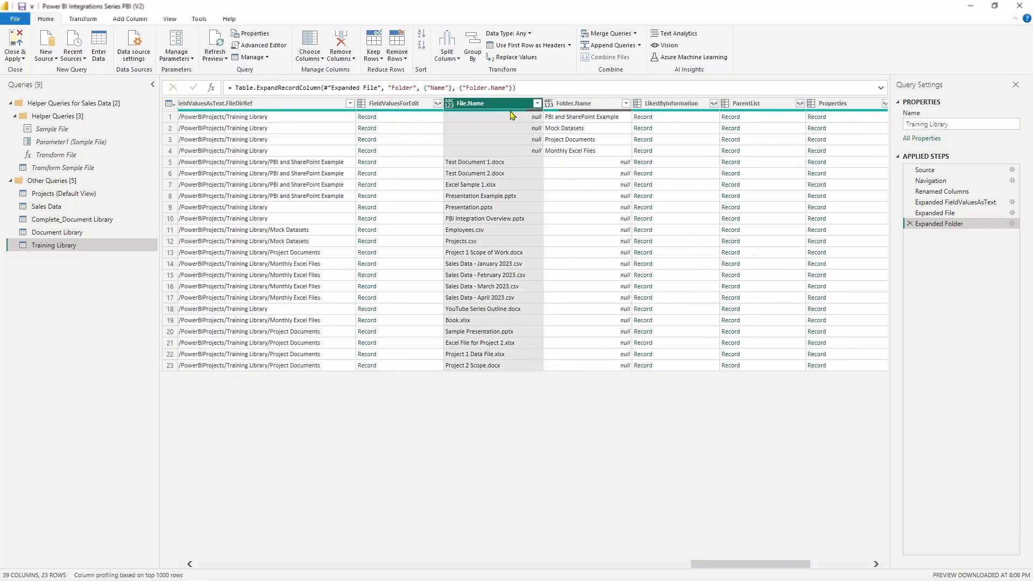
left_click(584, 108, "shift")
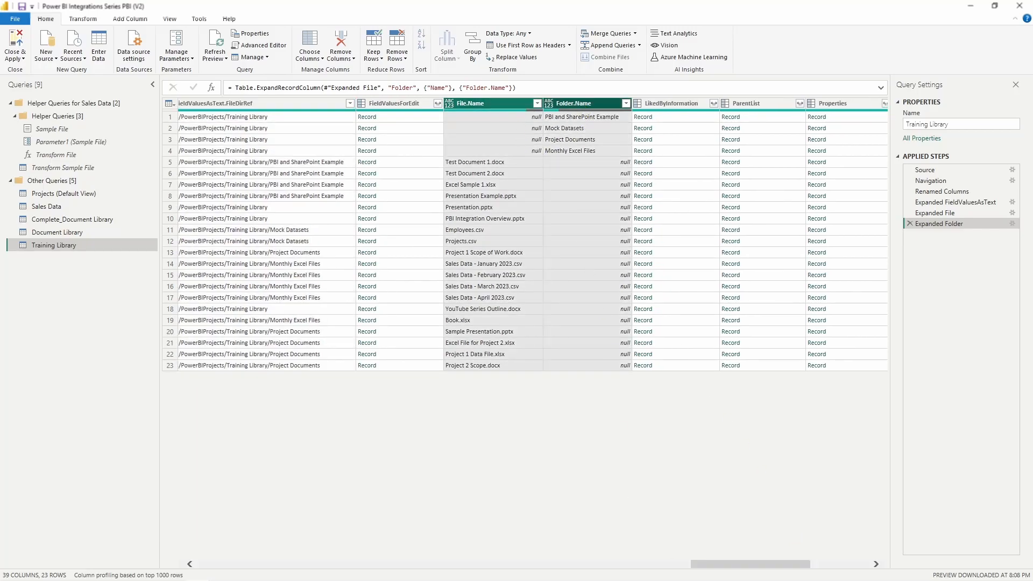
Step: Keep only Id, ServerRedirectedEmbedUrl, Title, DocumentType, Status, the three FieldValuesAsText columns, File.Name and Folder.Name, removing all other columns
left_click_drag(703, 564, 183, 524)
left_click(299, 102)
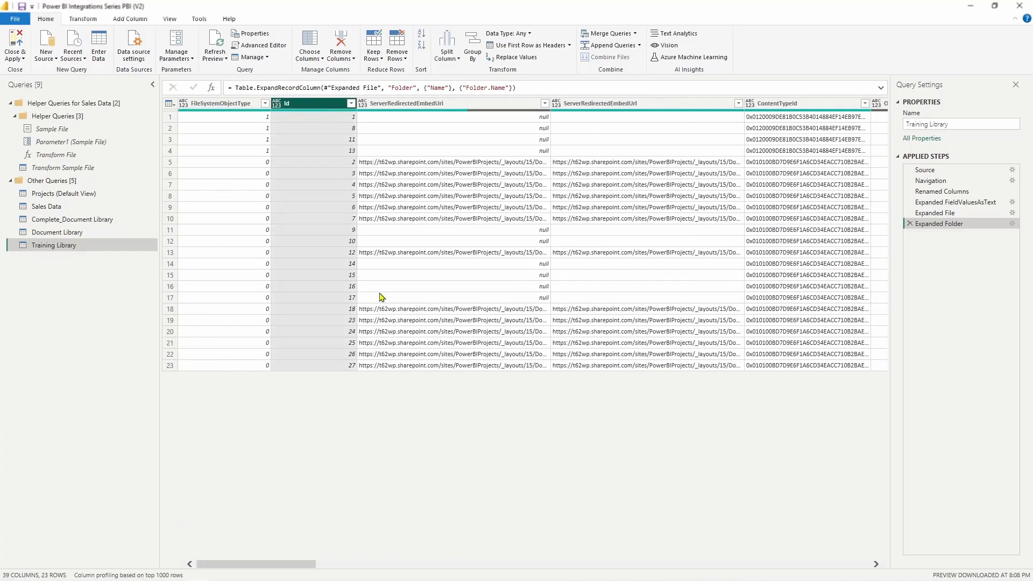
left_click_drag(272, 565, 330, 565)
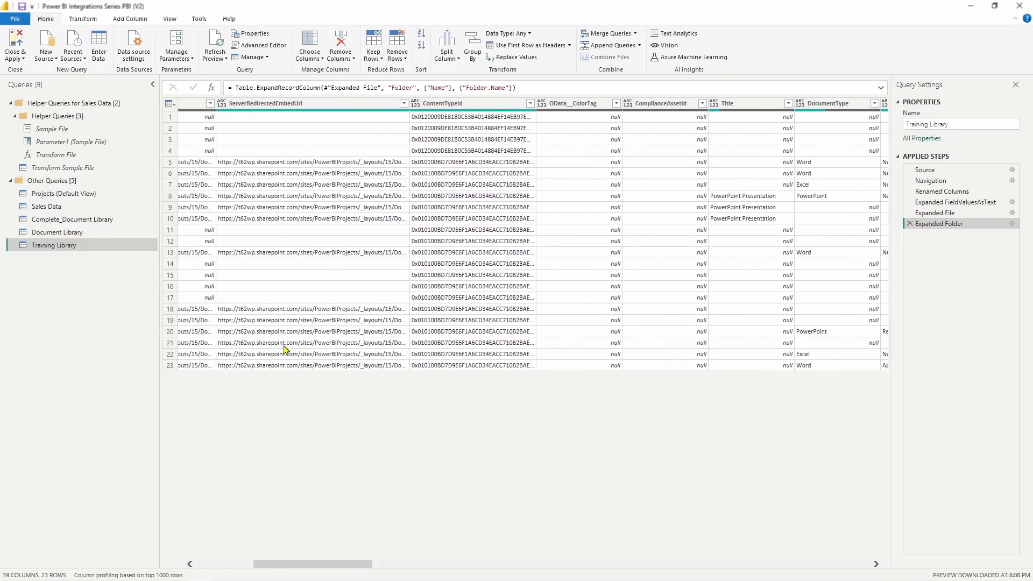
left_click(309, 104)
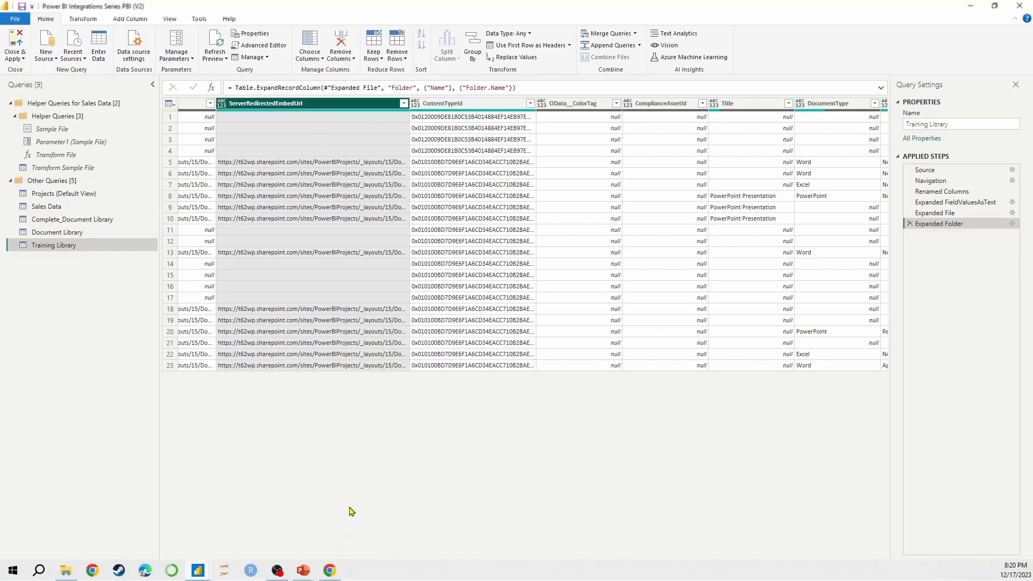
left_click_drag(340, 568, 699, 540)
left_click(401, 104)
left_click(464, 104, "ctrl")
left_click(505, 103, "ctrl")
left_click(627, 103, "ctrl")
left_click(769, 103, "ctrl")
left_click_drag(611, 565, 697, 558)
left_click(519, 103, "ctrl")
left_click(602, 102, "ctrl")
right_click(591, 104)
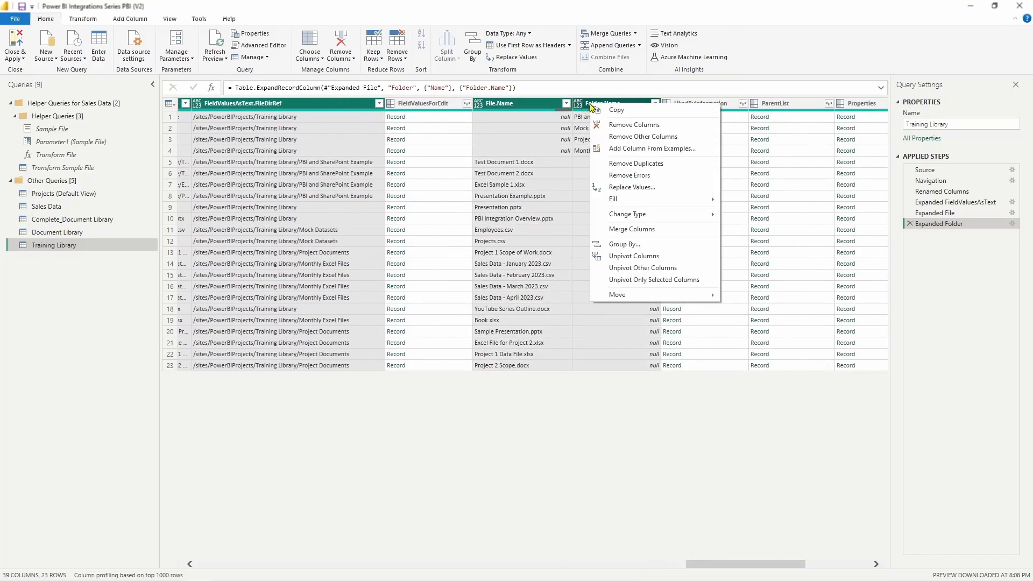
left_click(624, 138)
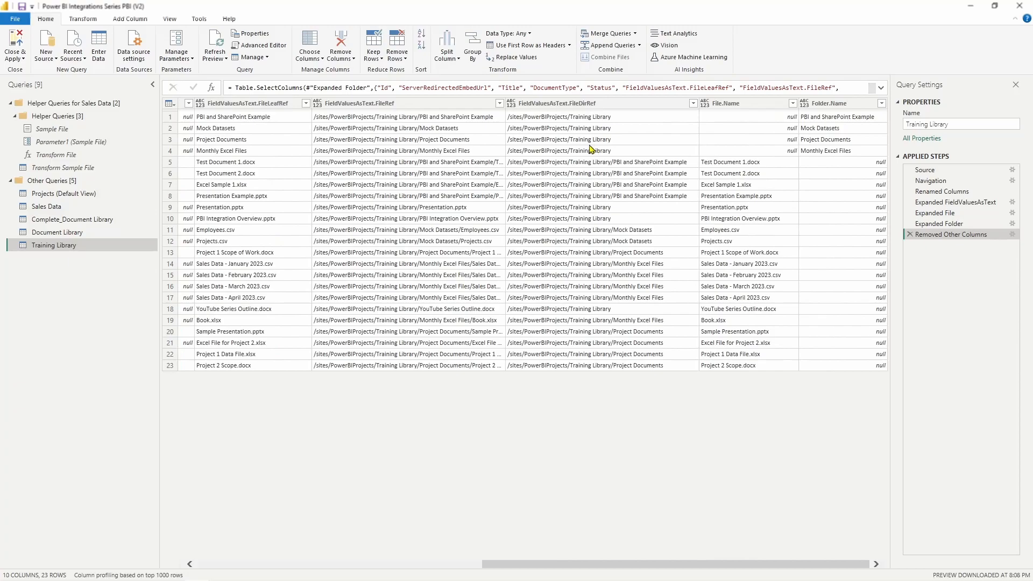
Step: Set the data types of the kept columns, with Id as whole number and ServerRedirectedEmbedUrl, Title and DocumentType as text
left_click_drag(504, 568, 215, 566)
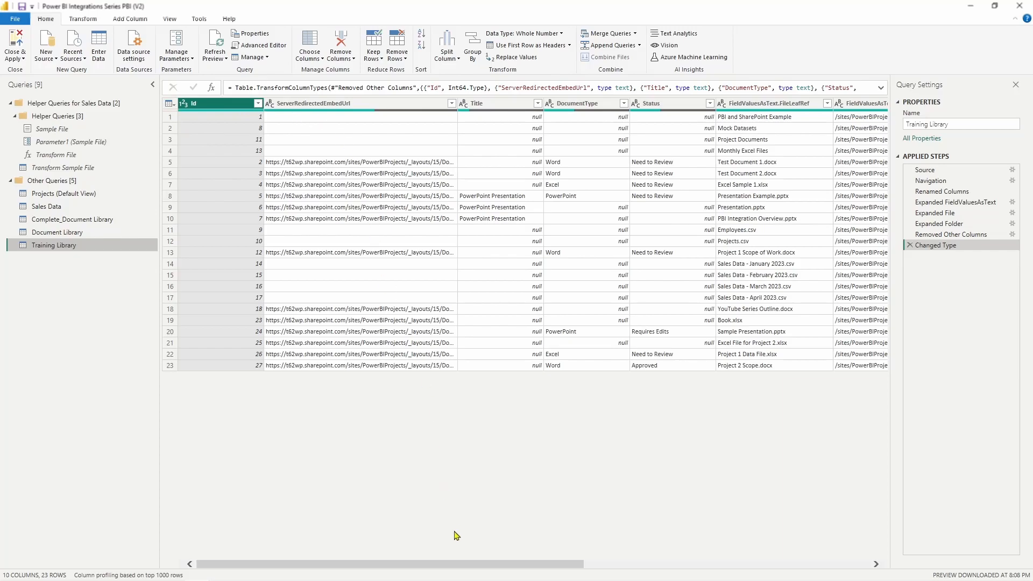
left_click_drag(472, 569, 640, 525)
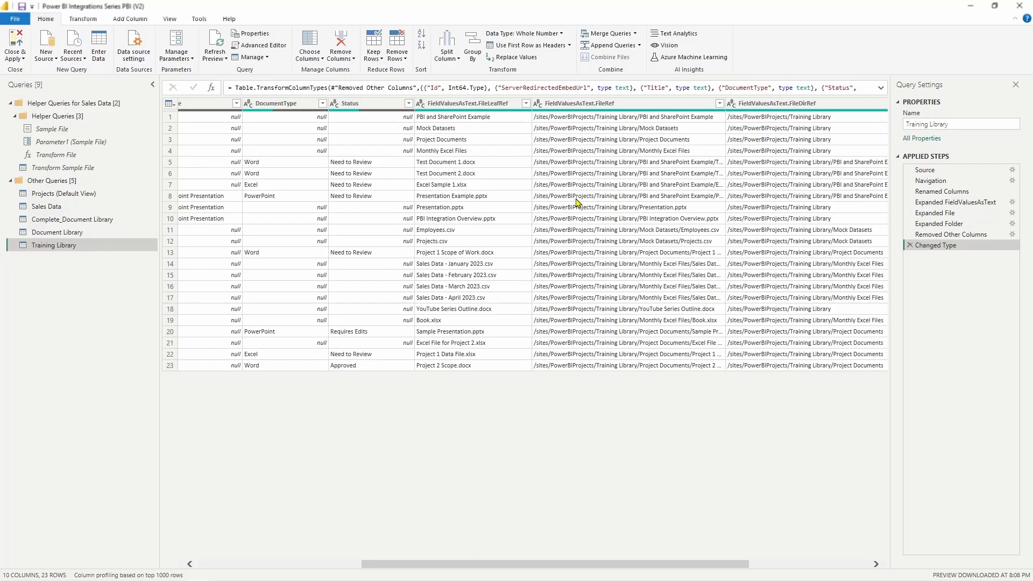
Step: Switch to the SharePoint Training Library, check the files in its Project Documents folder, and return to the folder path columns in Power Query
key("alt+Tab")
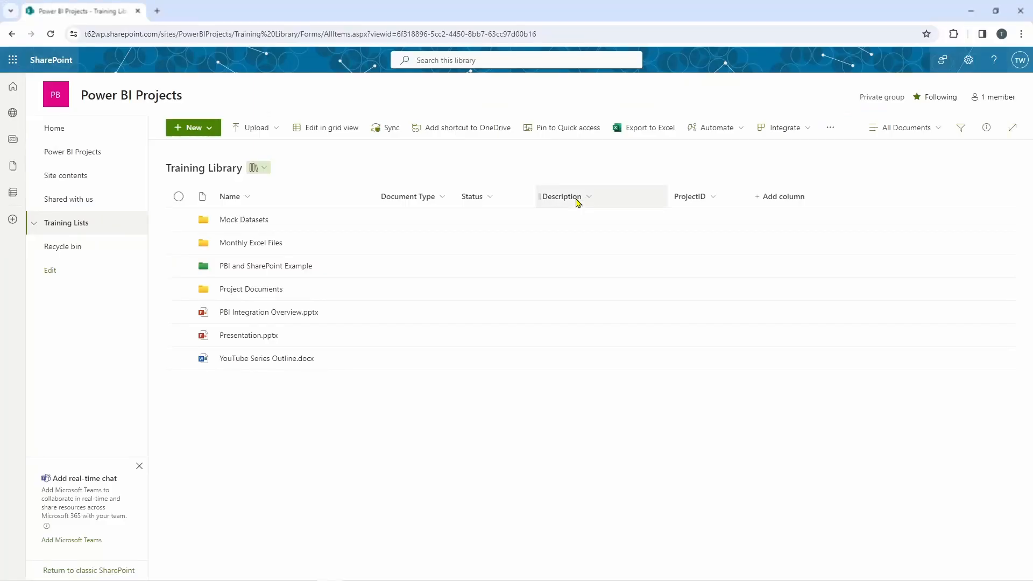
left_click(252, 291)
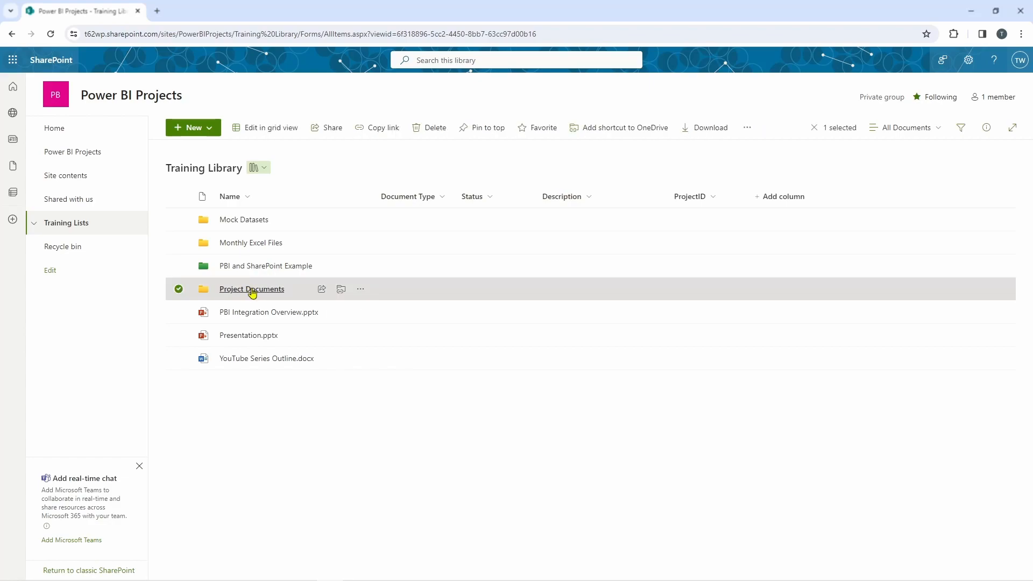
mouse_move(253, 292)
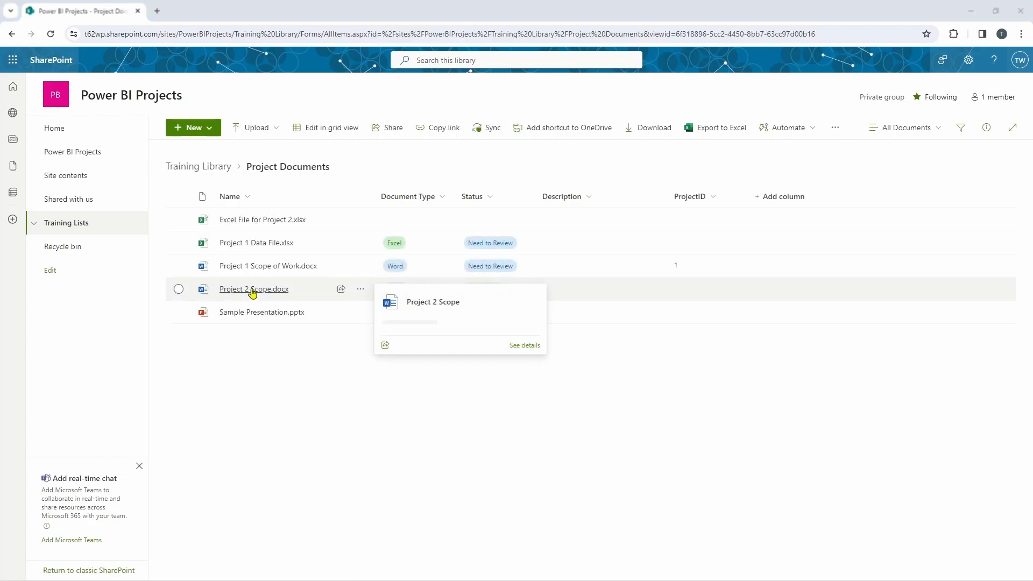
key("alt+Tab")
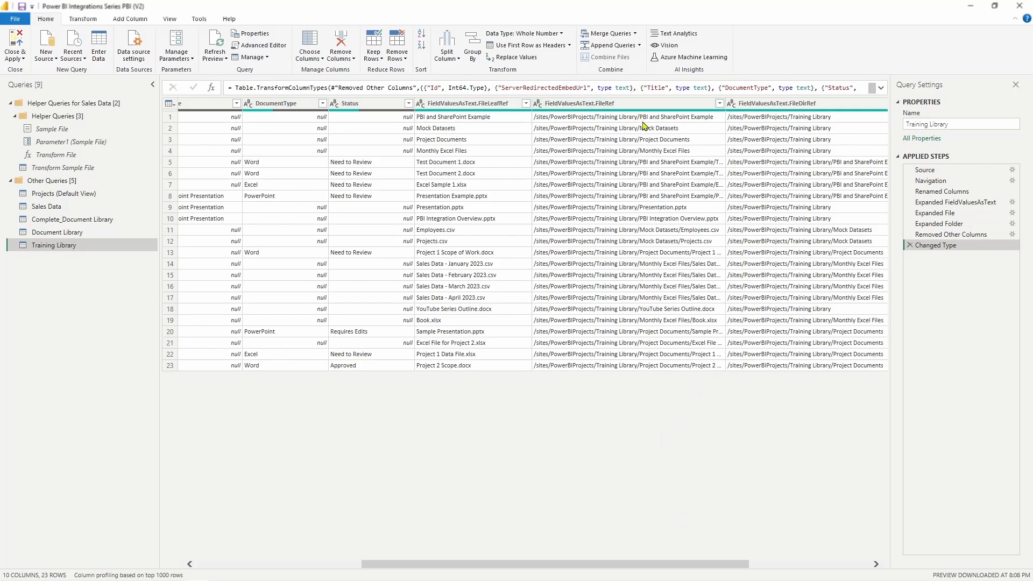
left_click_drag(708, 568, 774, 569)
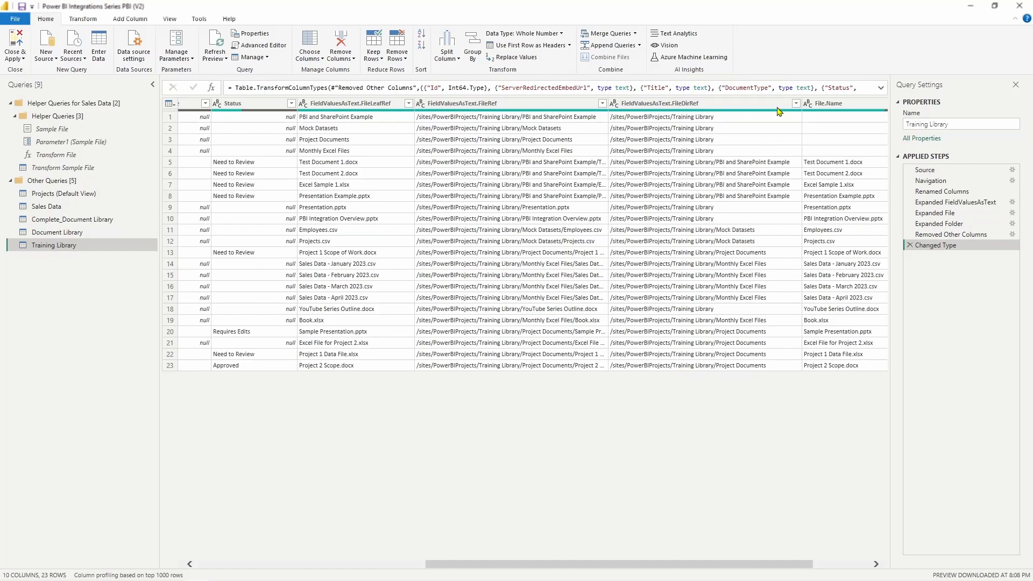
left_click(795, 103)
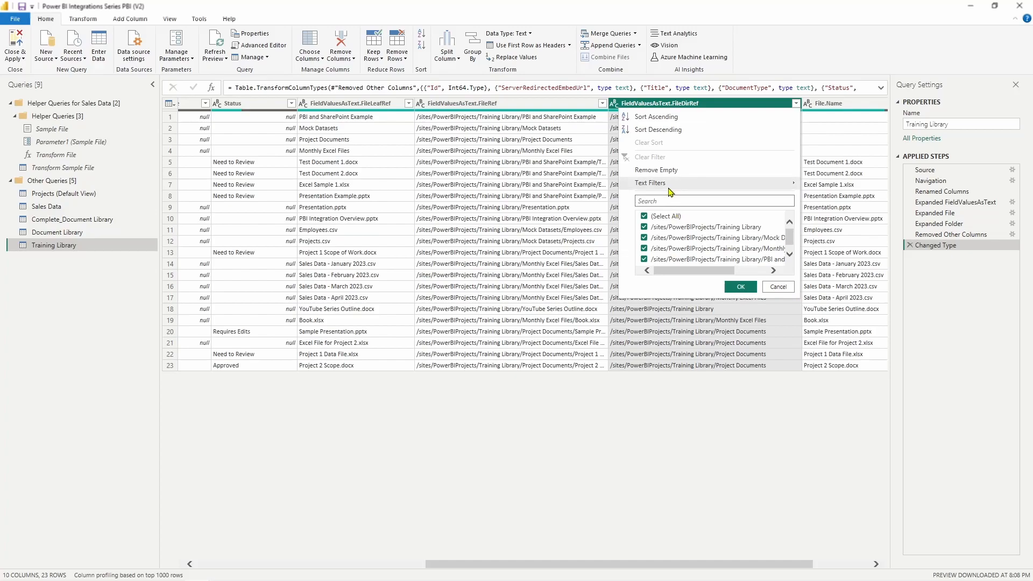
left_click(762, 172)
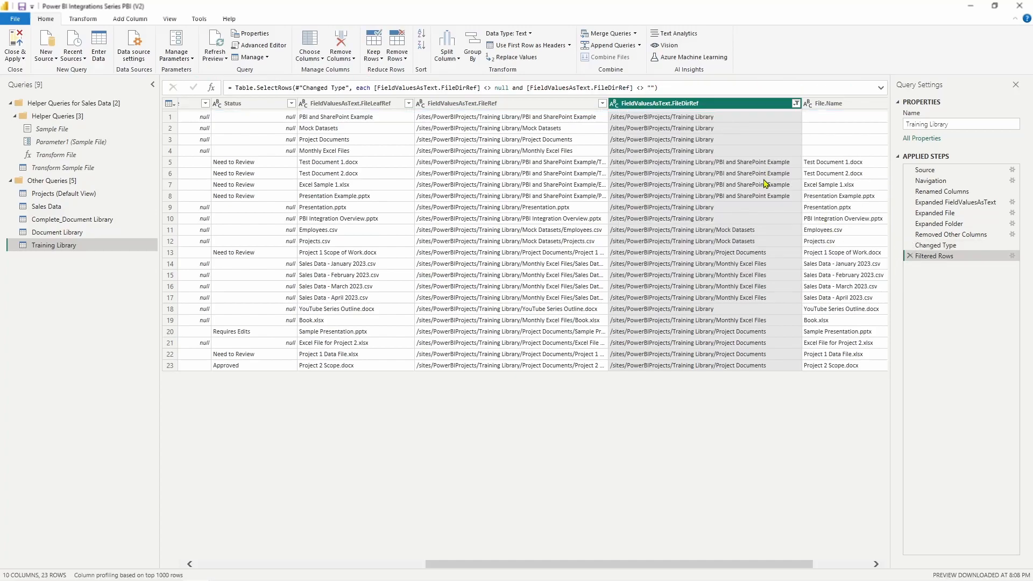
left_click(910, 256)
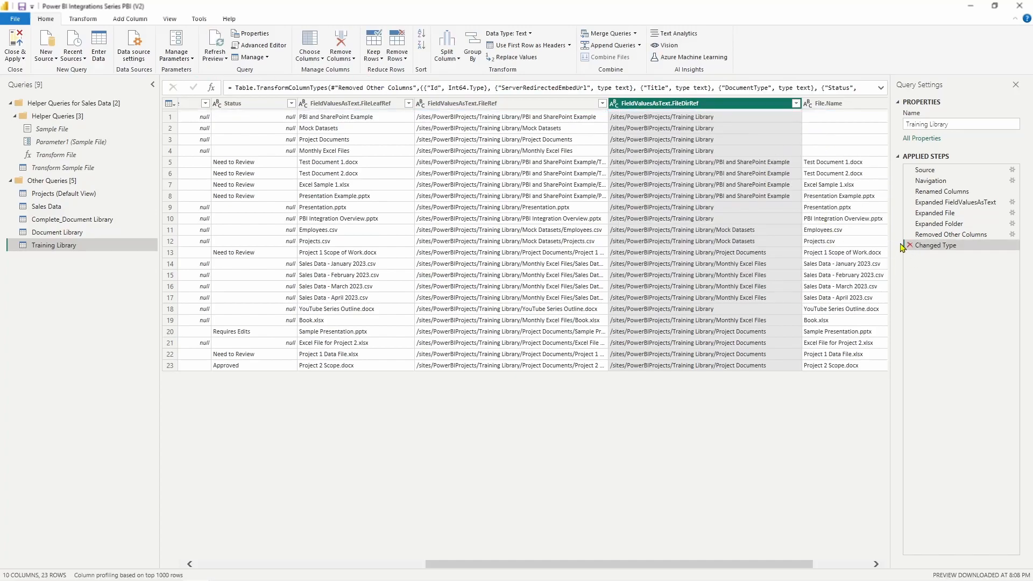
Step: Filter the FieldValuesAsText.FileDirRef column to keep only rows containing "/Training Library/Project Documents"
left_click(795, 104)
mouse_move(783, 184)
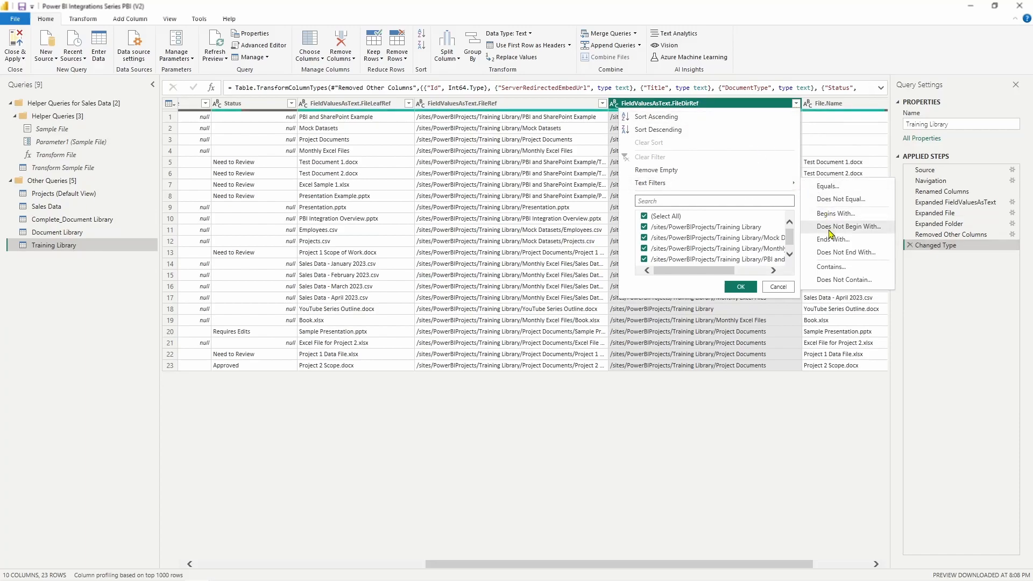
left_click(824, 267)
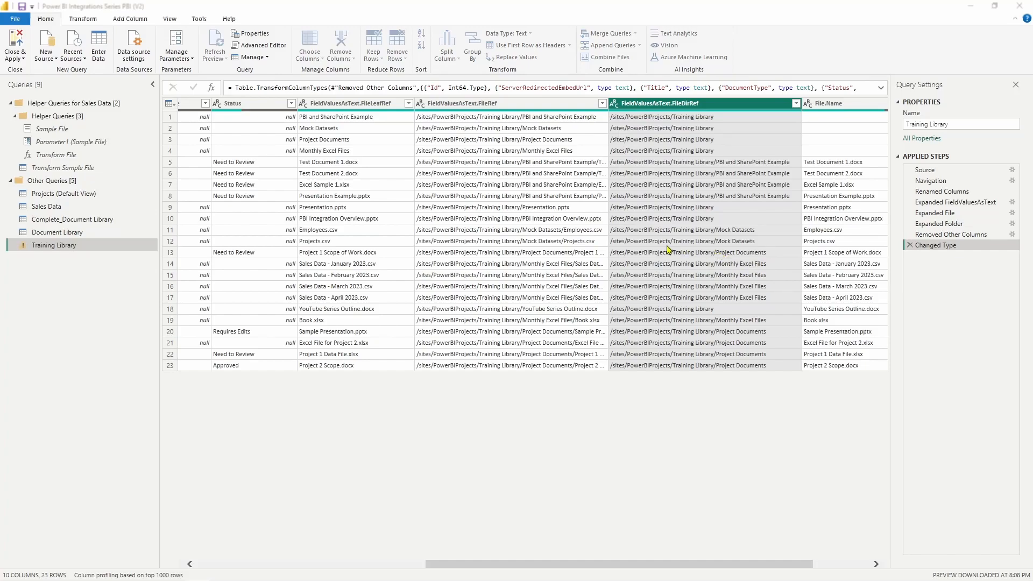
left_click(467, 289)
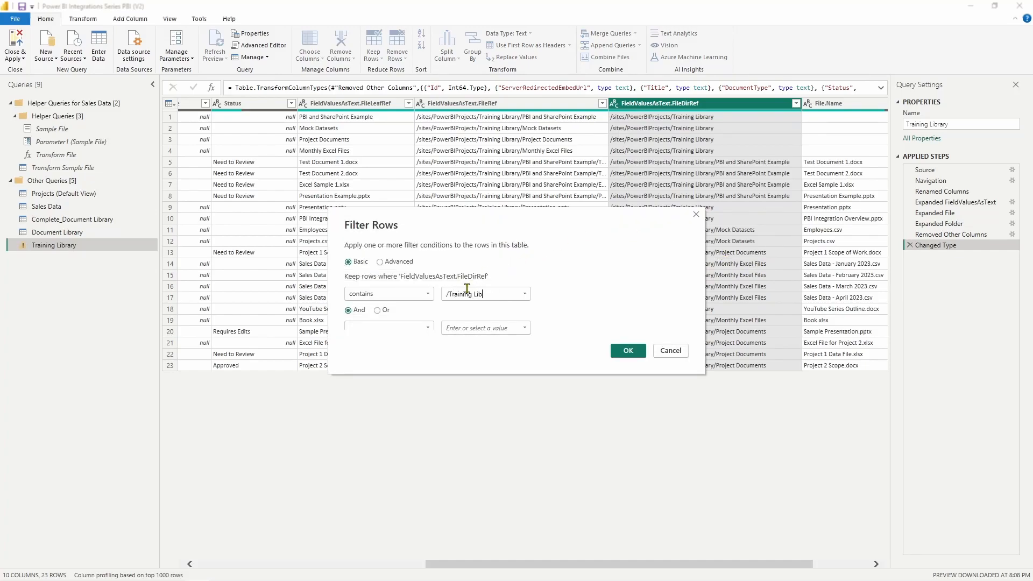
type("/Training Library/Project Documents")
left_click(625, 349)
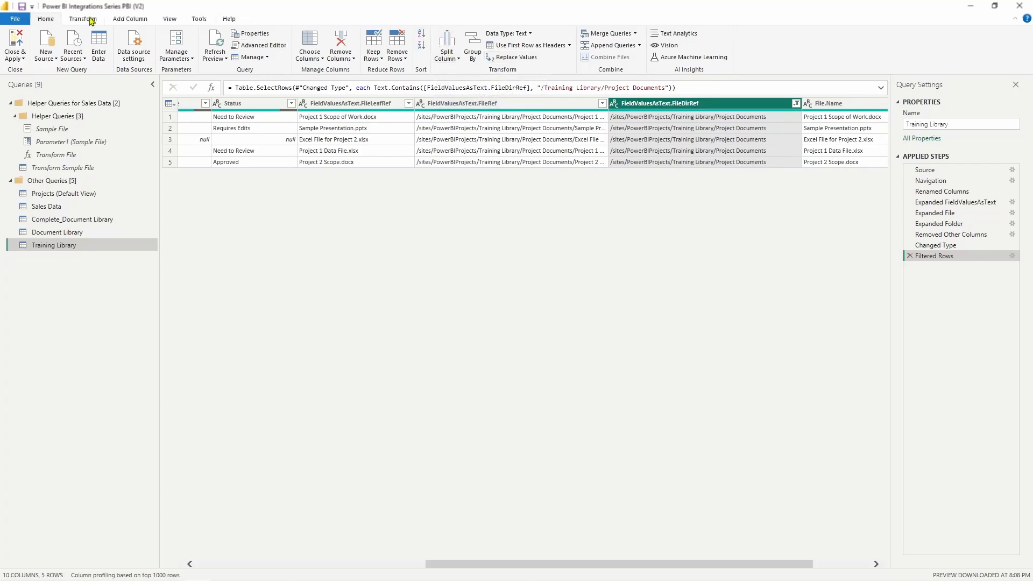
Step: Close and apply the query changes, and build the Example 2 table from File.Name, Status, DocumentType and ServerRedirectedEmbedUrl in that order
left_click(12, 41)
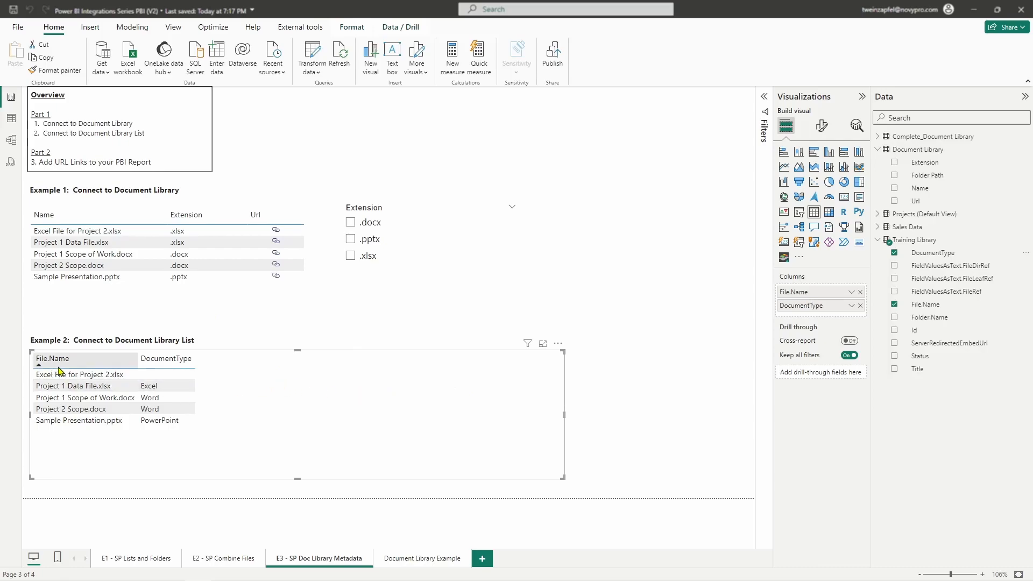
left_click(894, 344)
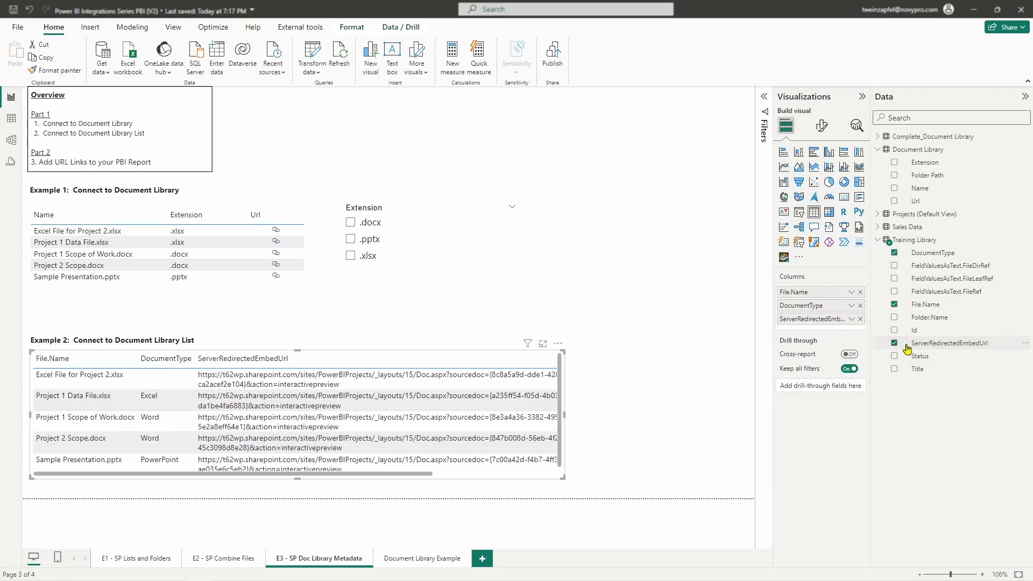
left_click_drag(921, 360, 850, 302)
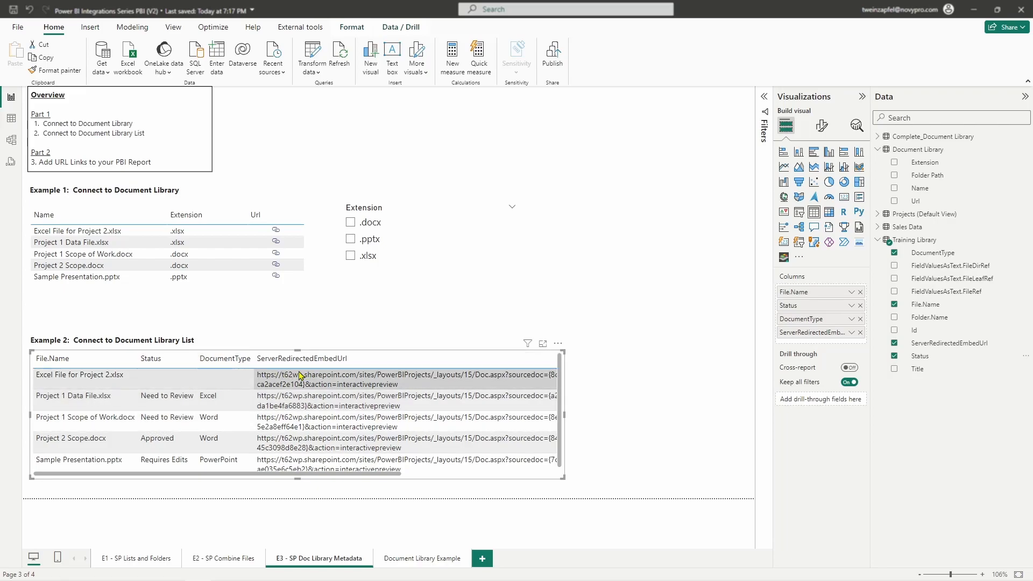
Step: Set the data category of the Training Library's ServerRedirectedEmbedUrl column to Web URL
left_click(939, 344)
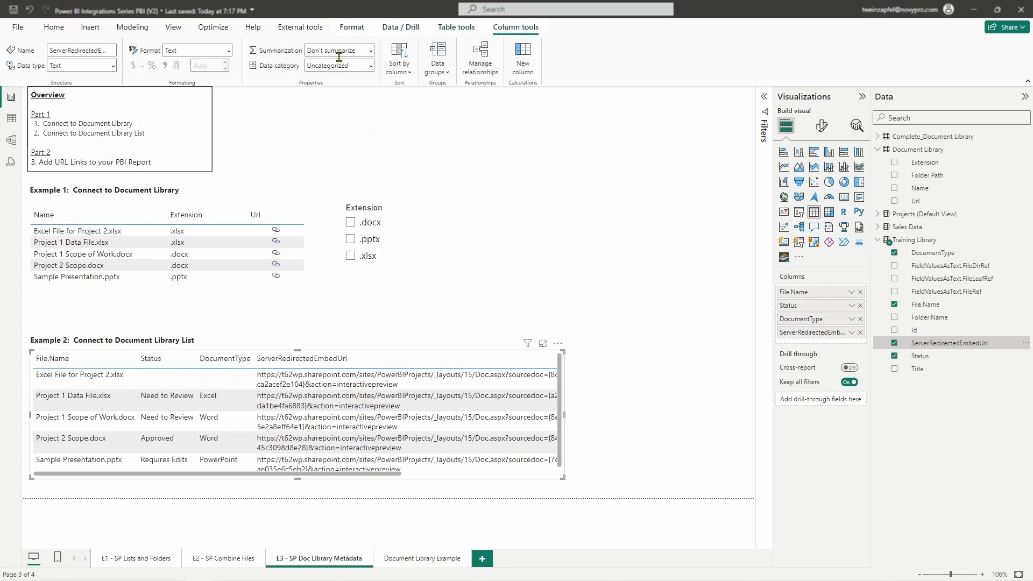
left_click(375, 66)
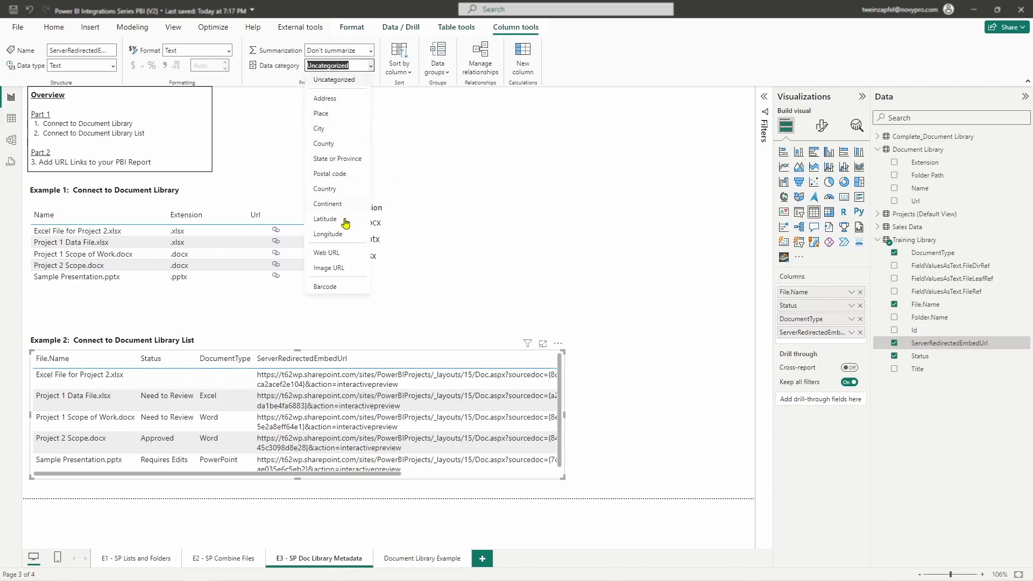
left_click(329, 253)
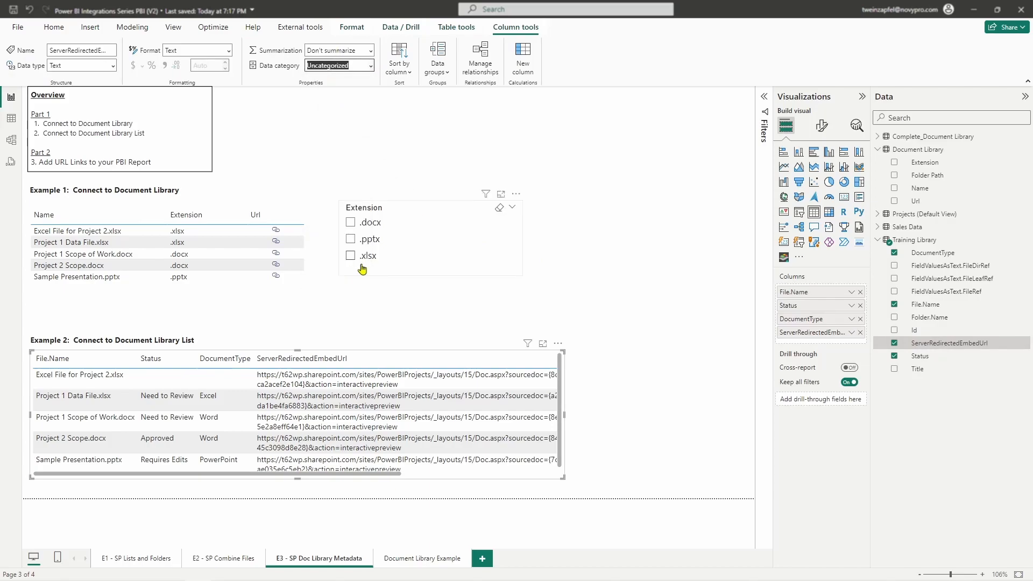
Step: Turn on the URL icon for values in the Example 2 table and widen its columns
left_click(821, 125)
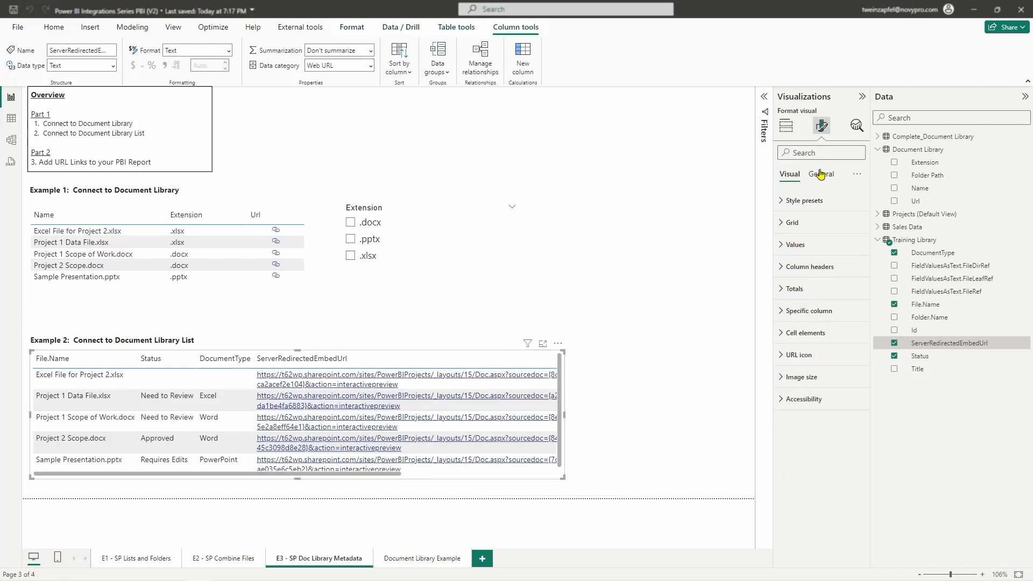
type("url")
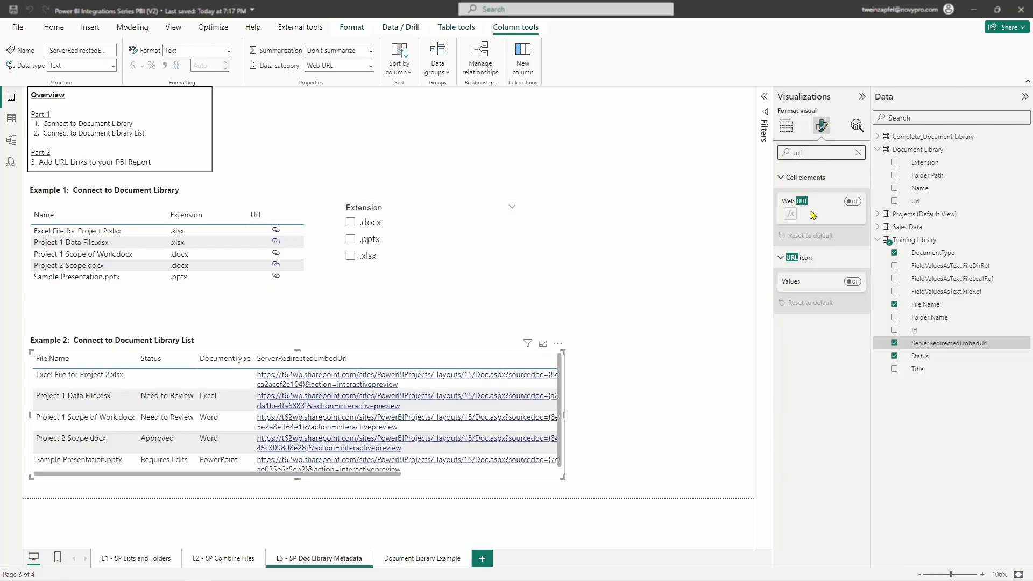
left_click(852, 281)
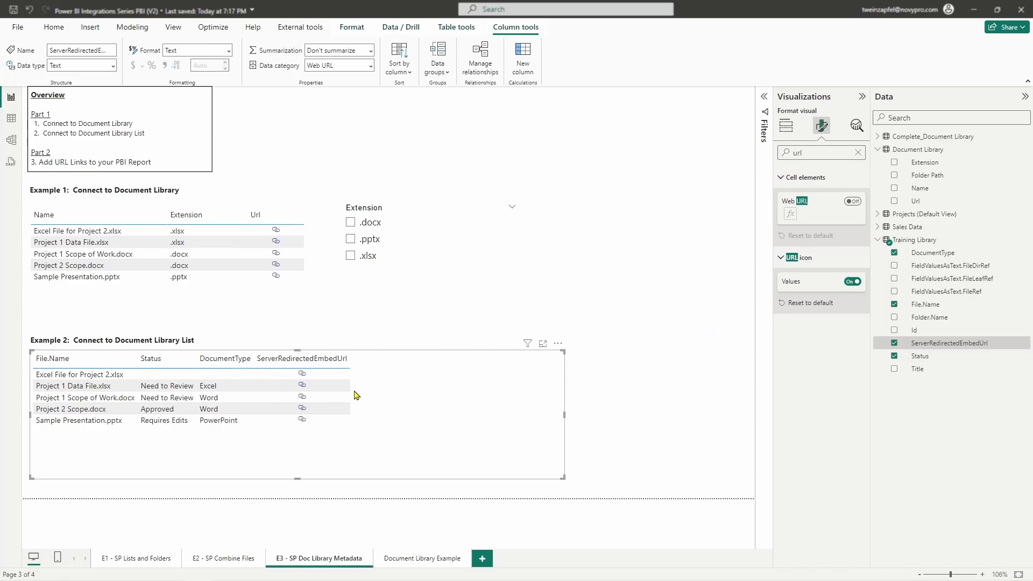
left_click_drag(140, 359, 386, 367)
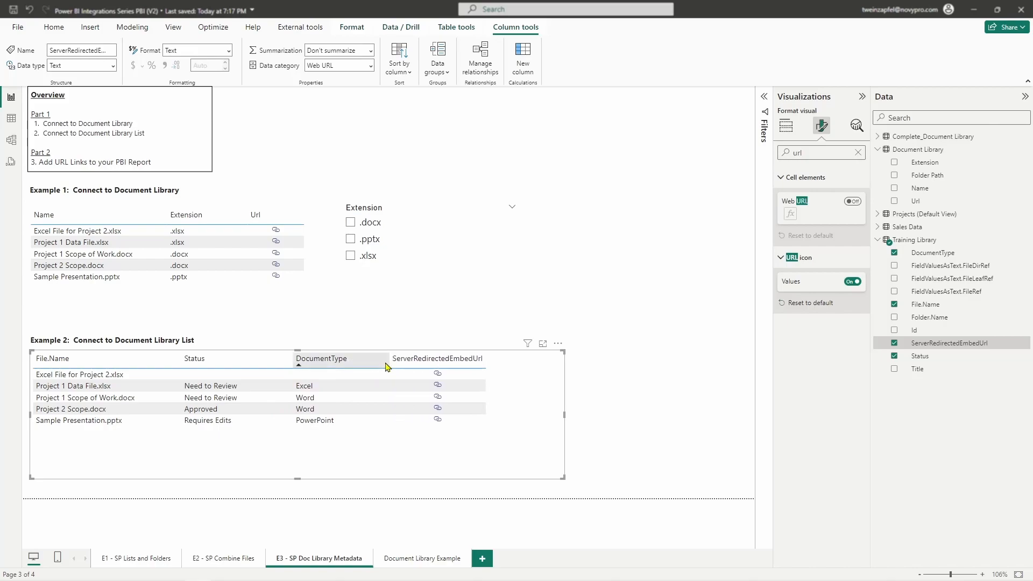
left_click_drag(485, 361, 514, 361)
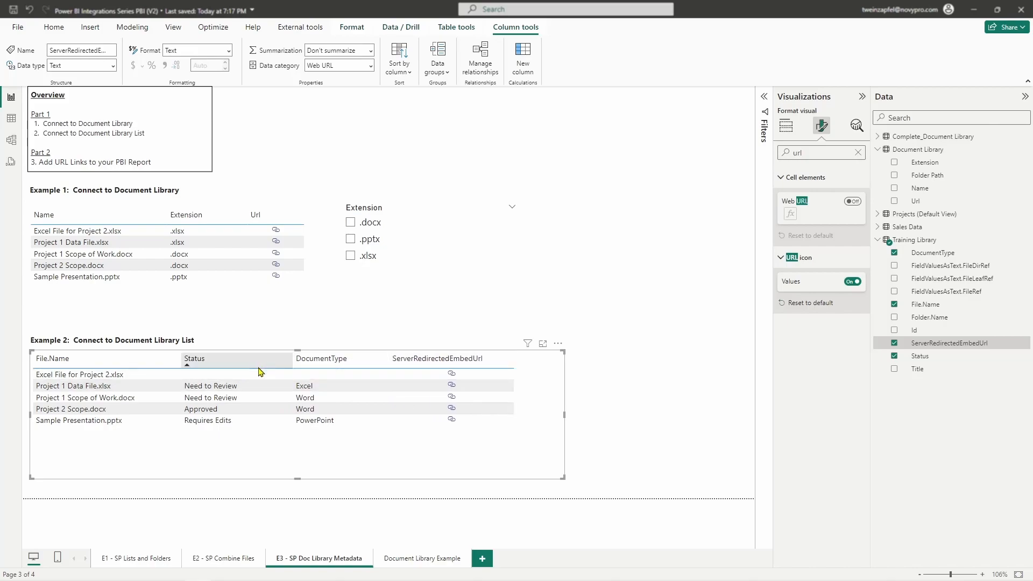
Step: Add a Status slicer beside the Example 2 table and test it by selecting and clearing Approved
left_click(568, 408)
left_click(798, 213)
left_click_drag(608, 164, 662, 427)
left_click(893, 357)
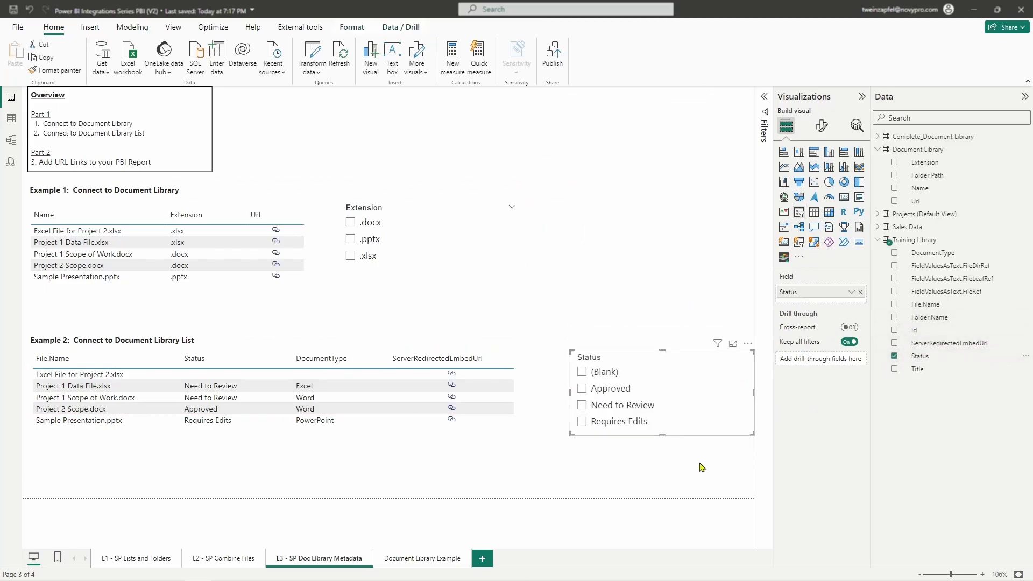
left_click(583, 391)
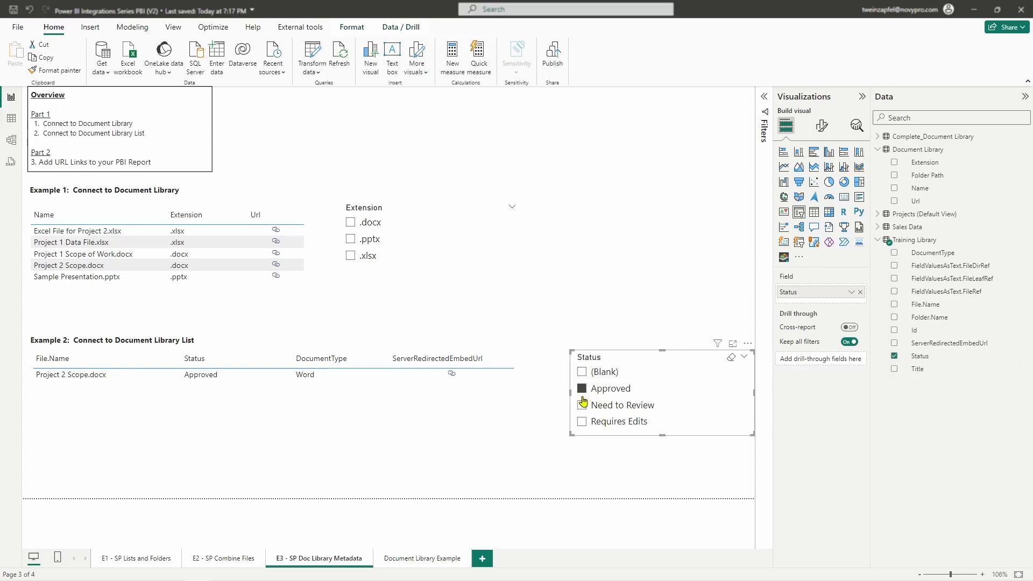
left_click(582, 392)
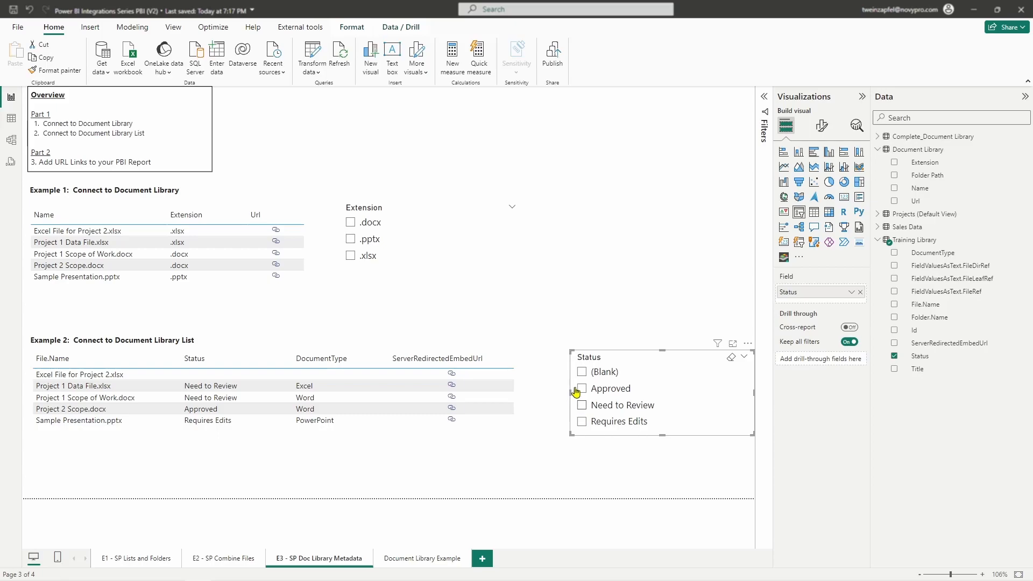
Step: View the Document Library Example page and check the options of its Status and DocumentType slicers
left_click(415, 559)
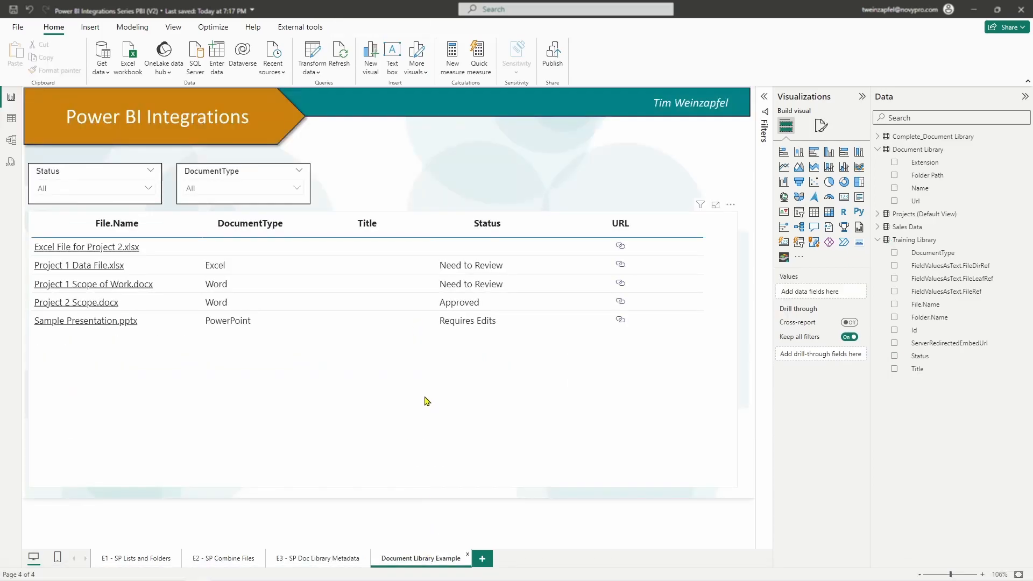
left_click(120, 190)
left_click(83, 189)
left_click(207, 187)
left_click(243, 192)
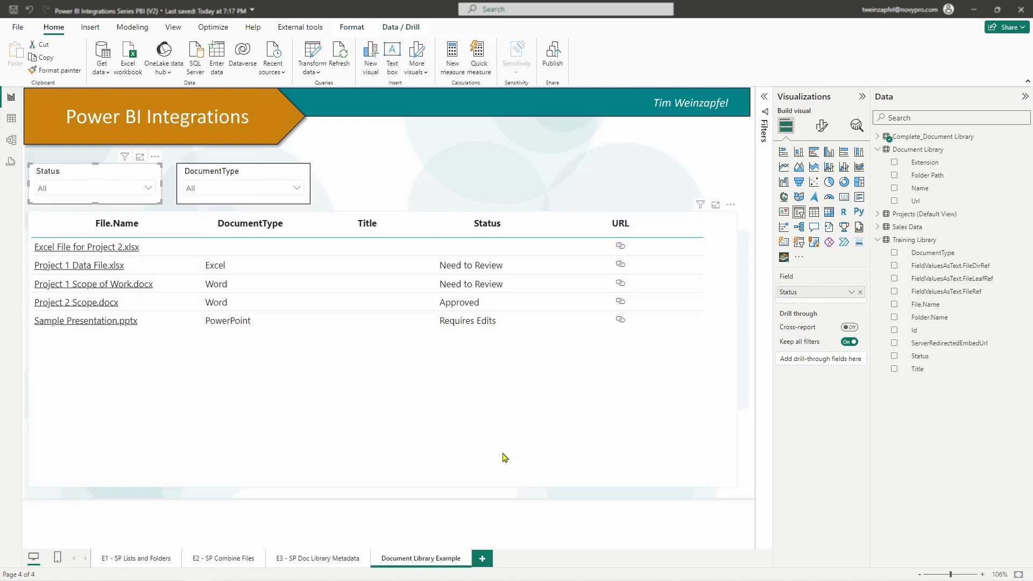
Step: Return to the E3 - SP Doc Library Metadata page and compare the link addresses in the Example 1 and Example 2 tables
left_click(350, 560)
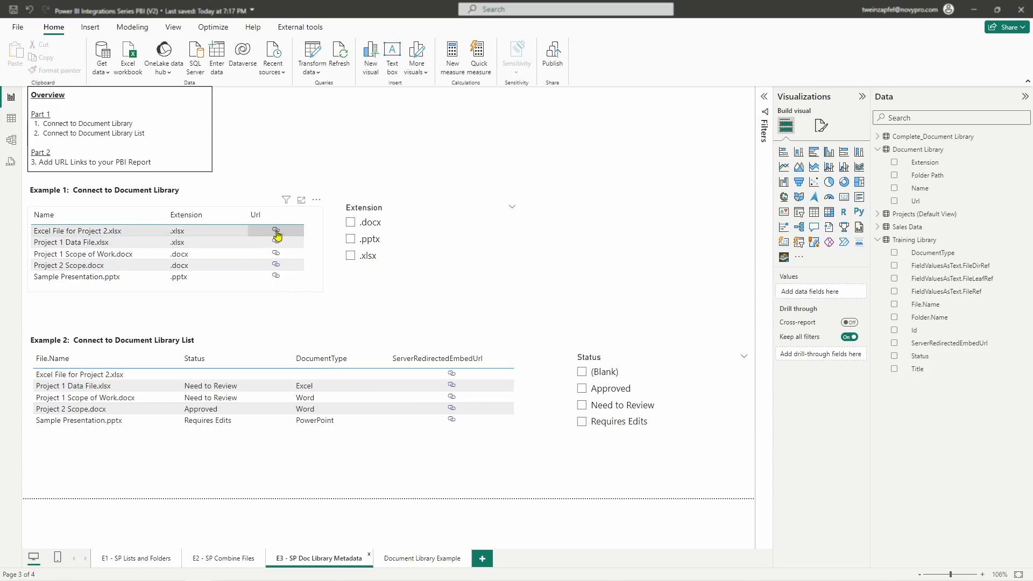
mouse_move(277, 232)
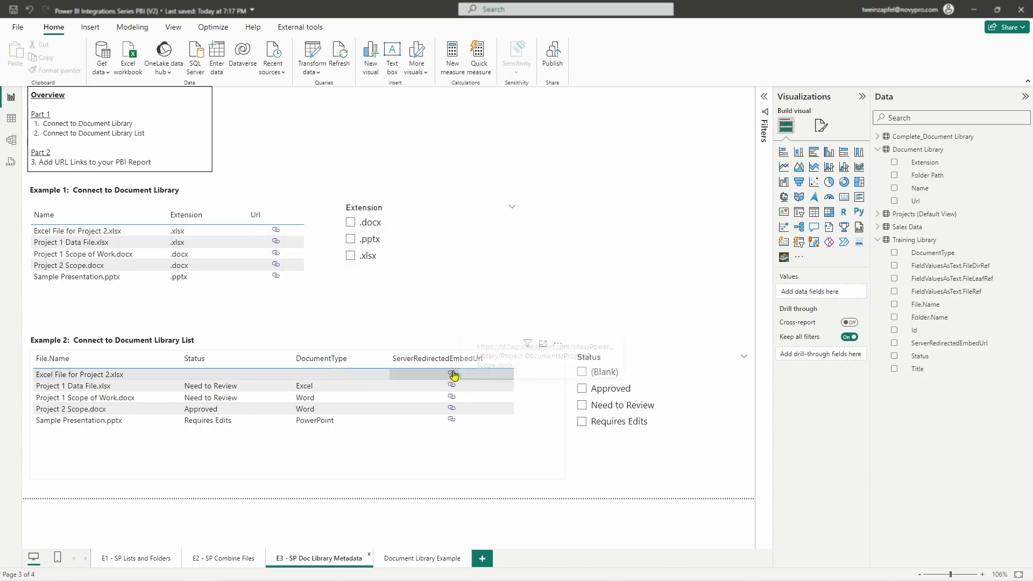
mouse_move(453, 376)
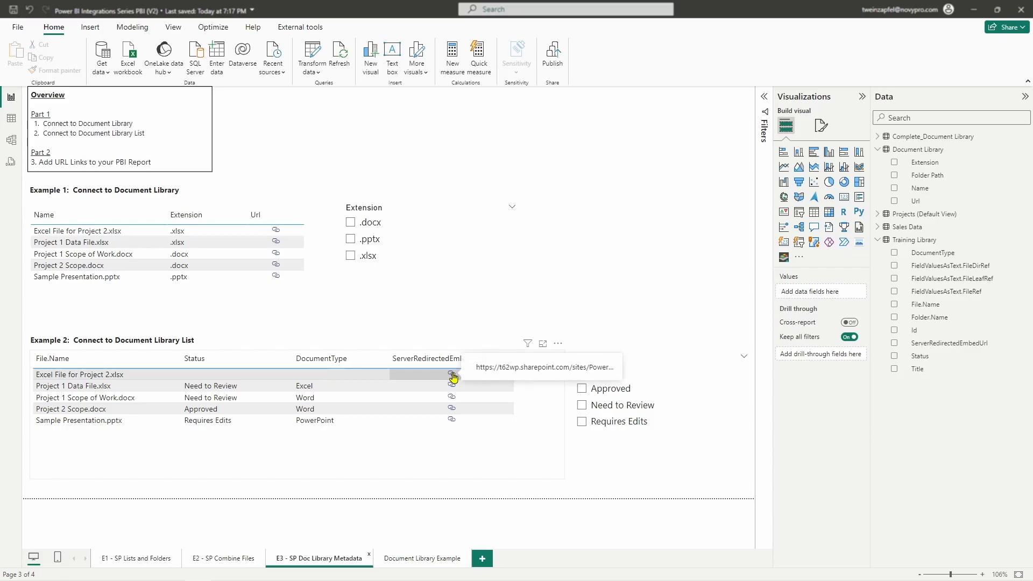